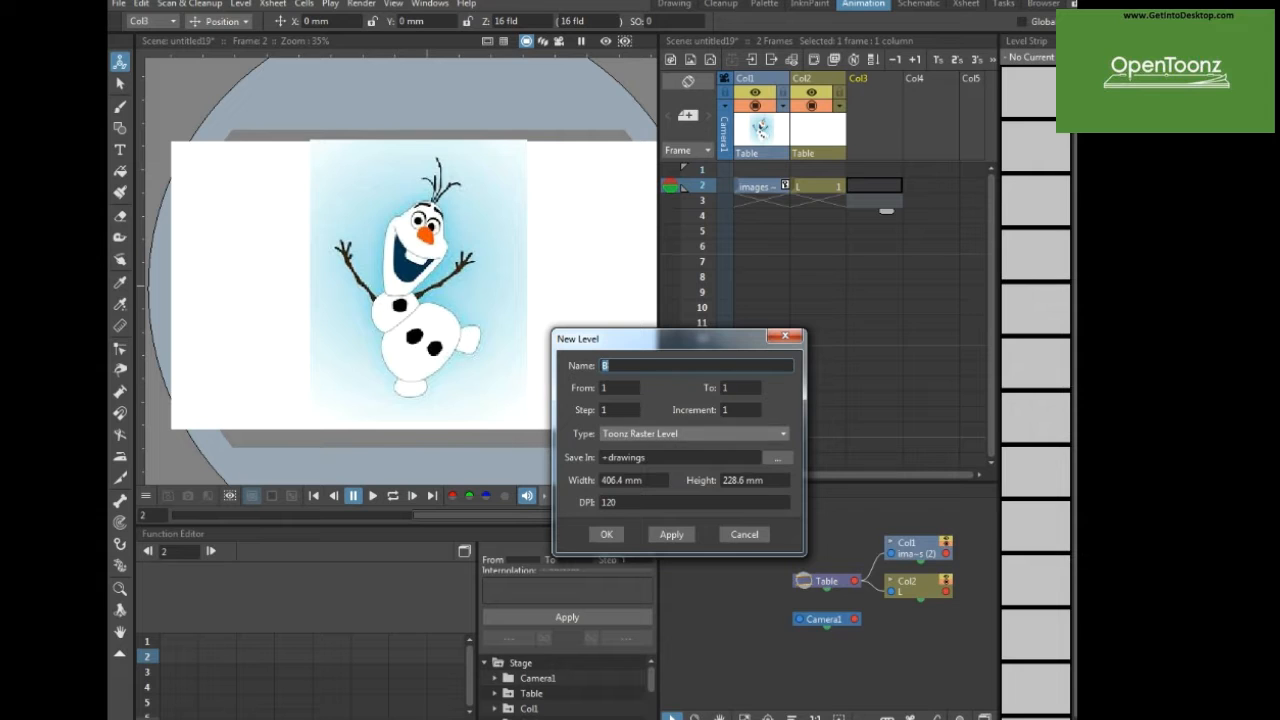
- Create a series of new Toonz Vector levels, starting with M, in the columns after level L
click(640, 448)
click(671, 534)
click(671, 534)
click(671, 534)
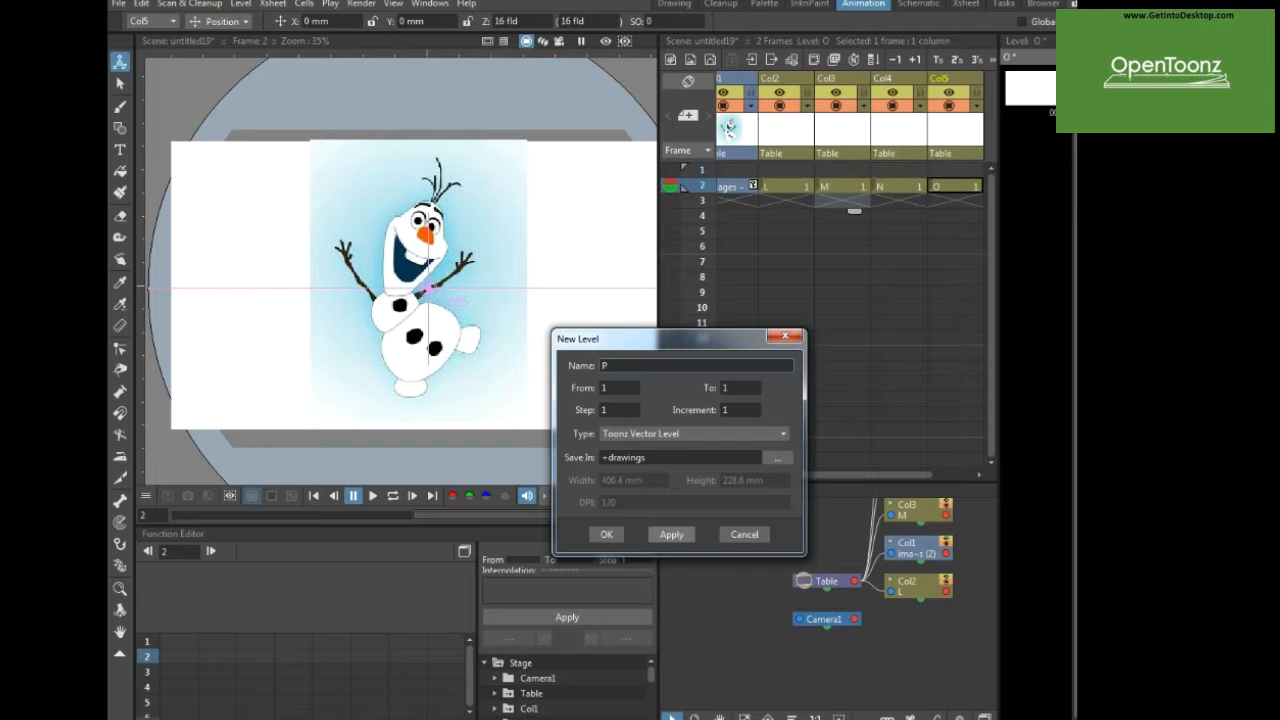
click(671, 534)
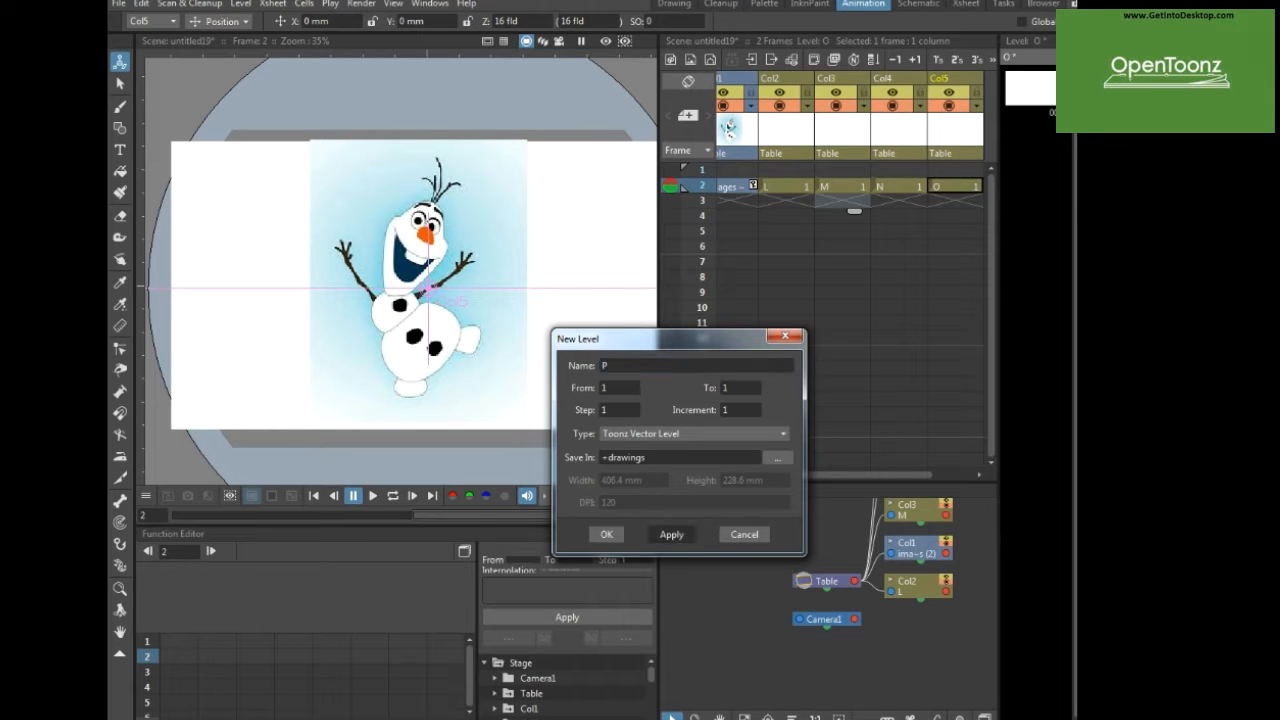
click(785, 336)
- Draw a circle over the snowman's large lower body on level L and a smaller one over its upper body on level M
key(g)
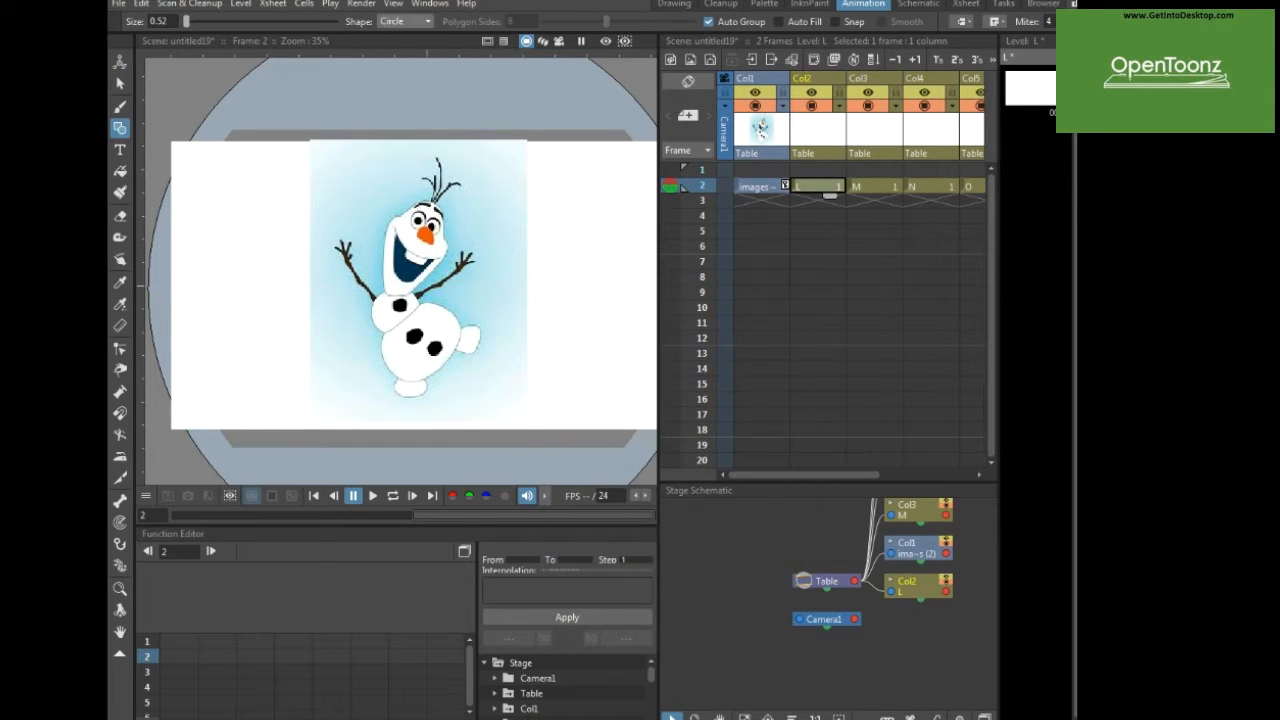
drag(425, 345, 450, 369)
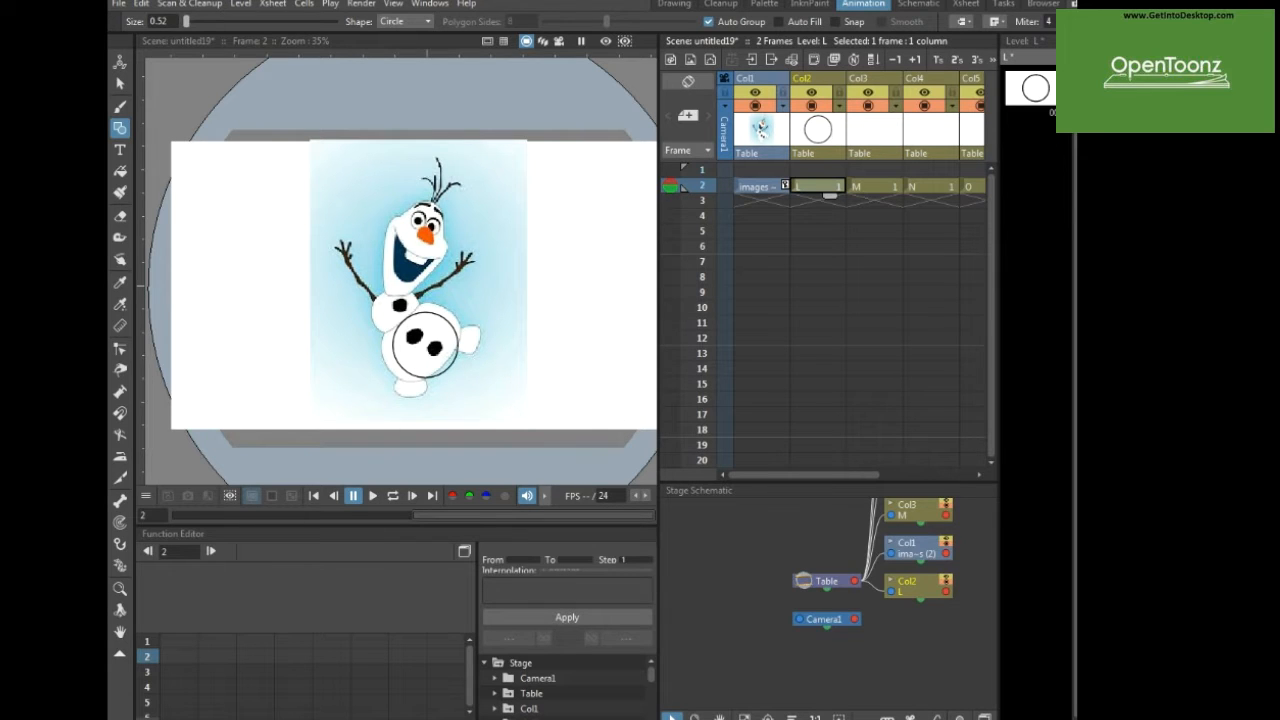
click(872, 187)
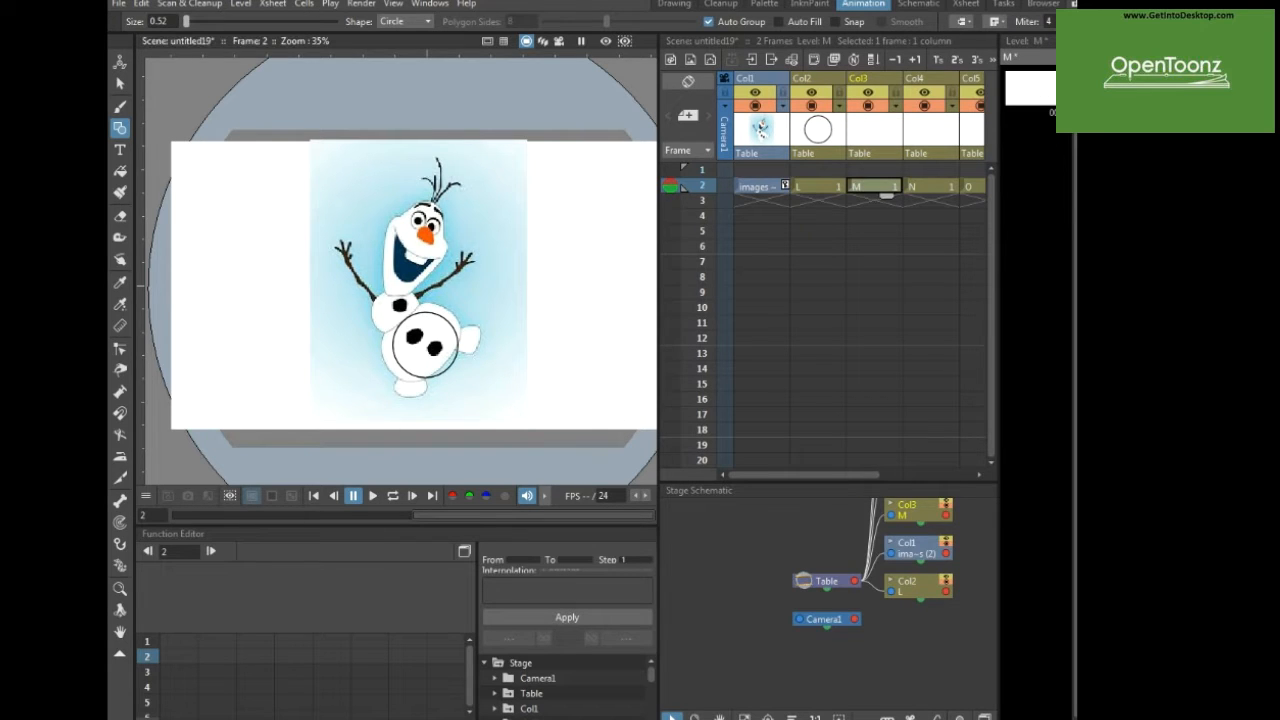
drag(392, 306, 405, 319)
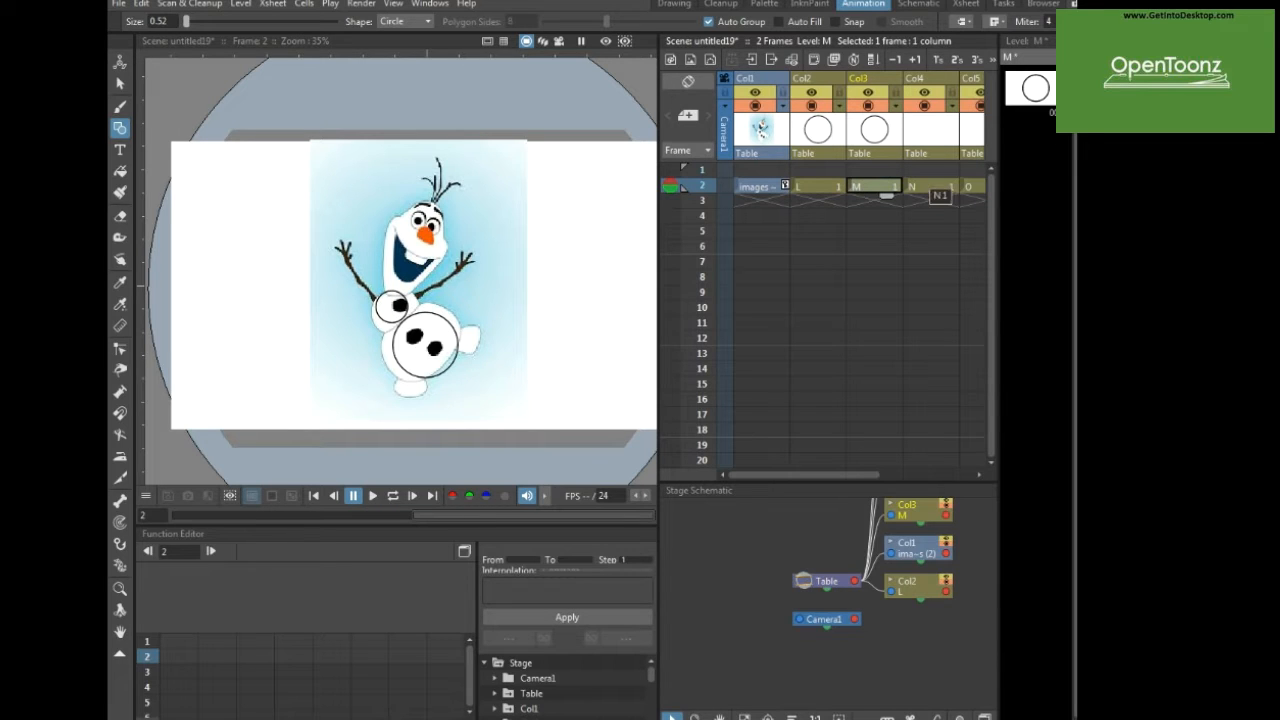
- Draw a small circle over the snowman's right-hand foot on level N and another over the lower foot on level O
click(942, 192)
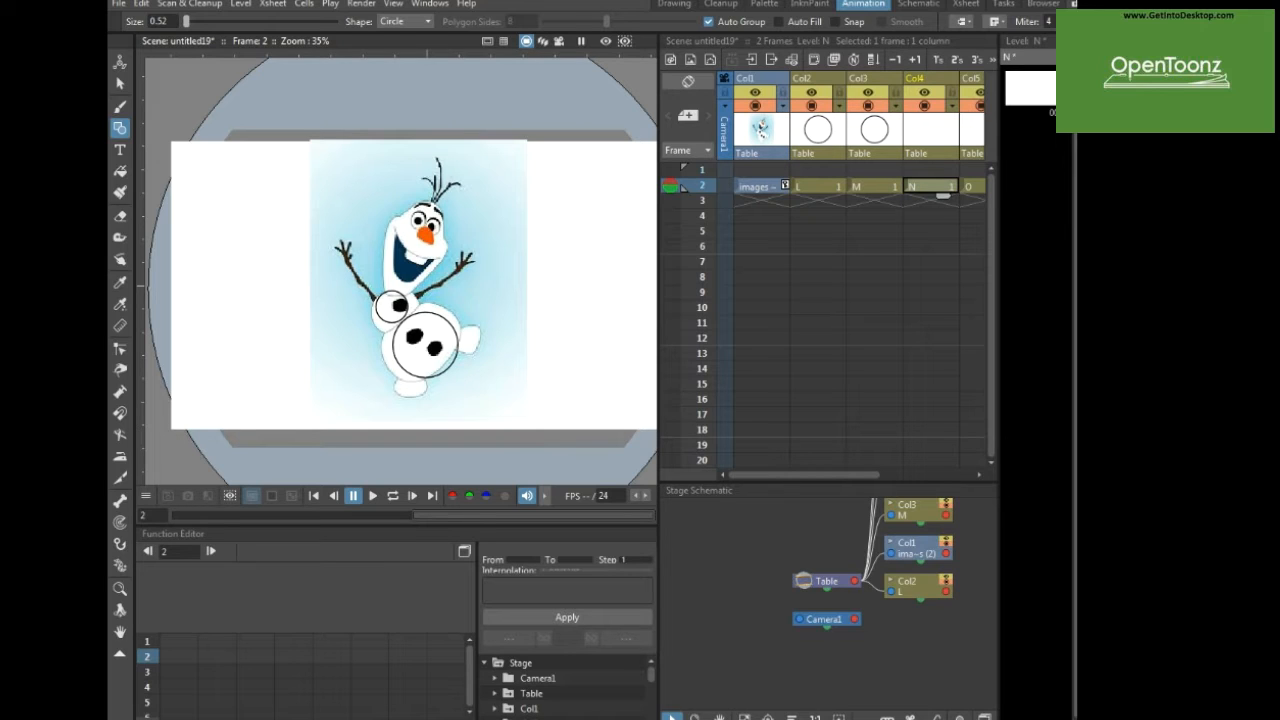
drag(479, 344, 491, 354)
drag(805, 475, 847, 475)
click(918, 187)
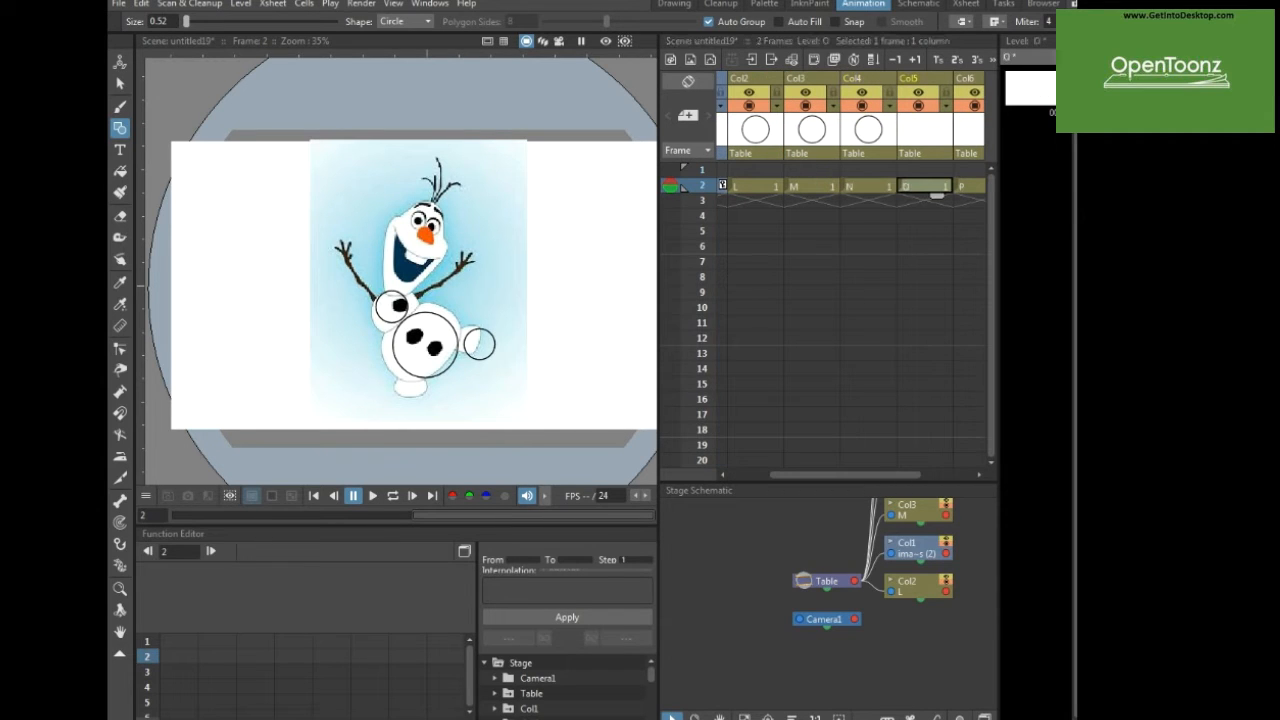
drag(413, 391, 425, 399)
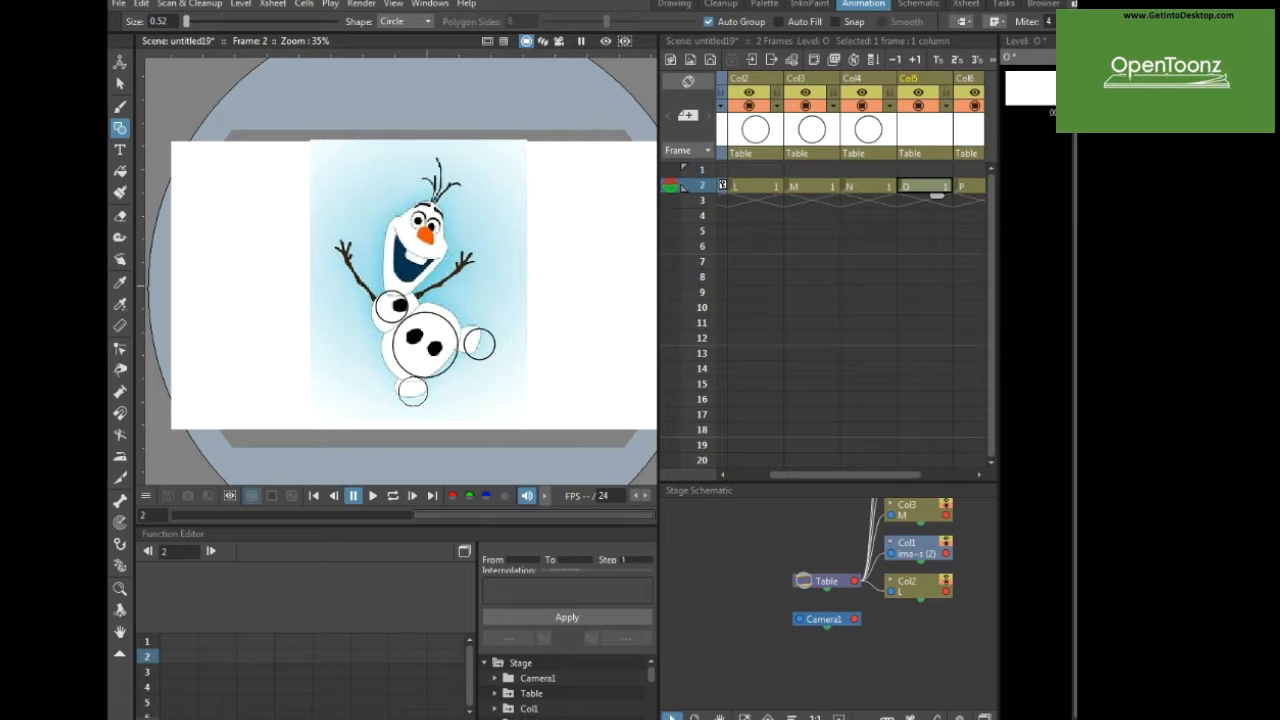
- Trace the outline of the snowman's head on level P with the Brush tool
click(968, 187)
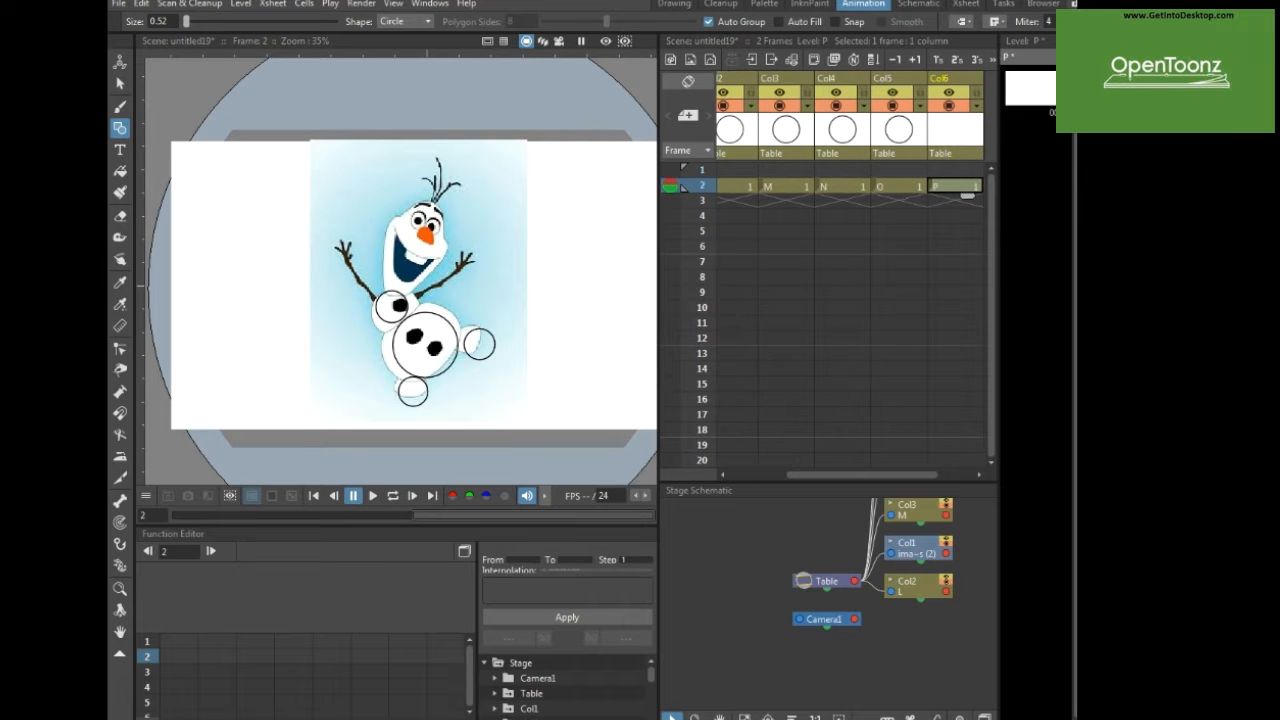
click(119, 106)
scroll(406, 209, up, 3)
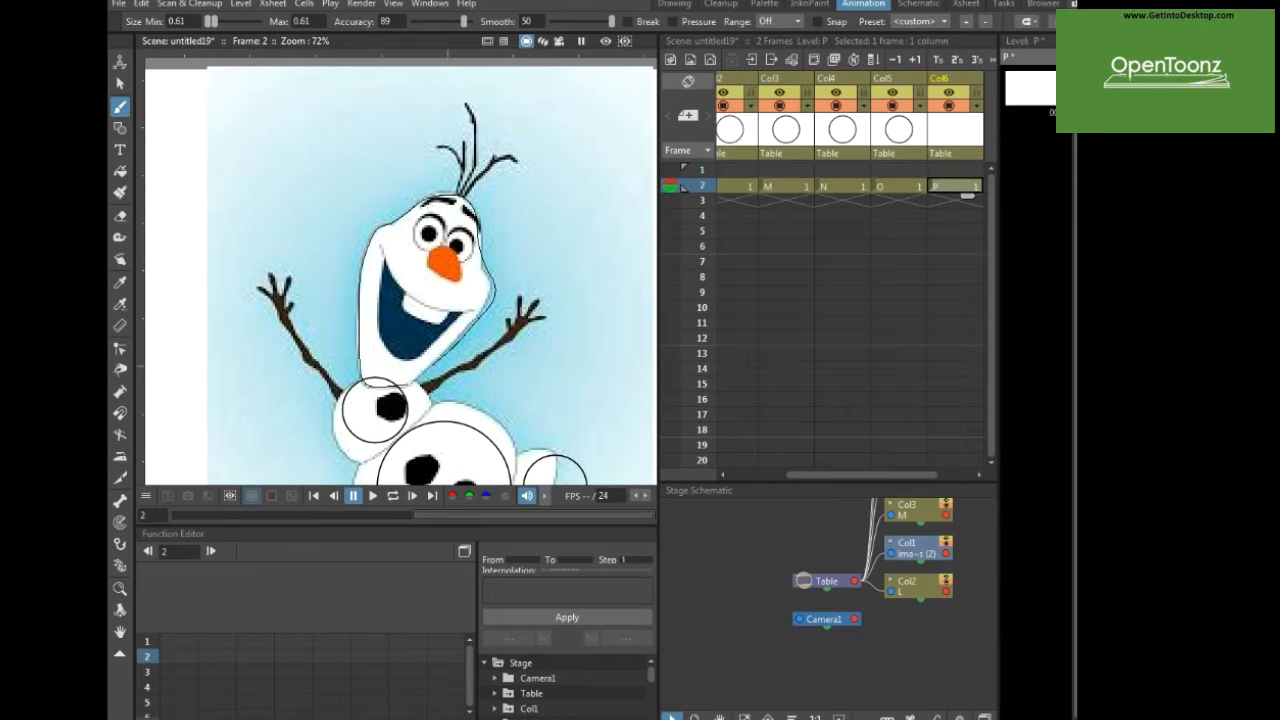
drag(464, 196, 458, 193)
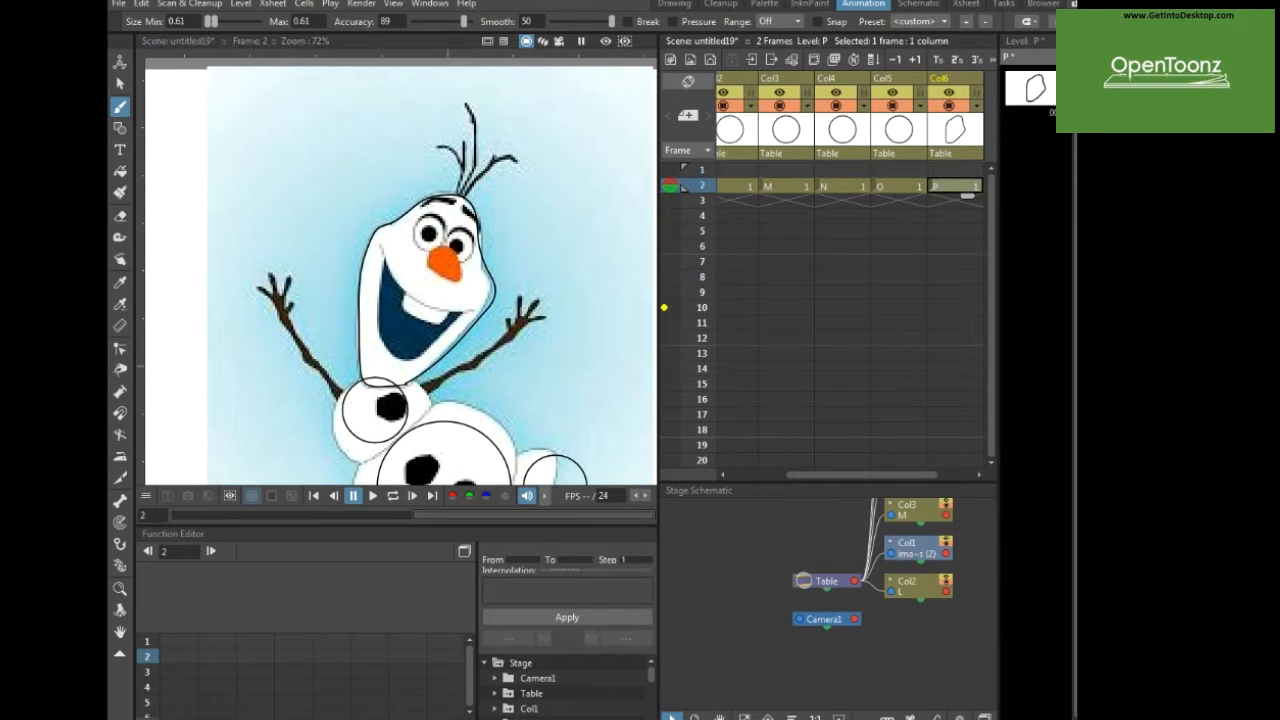
- Trace the outline of the snowman's right-hand arm and fingers on level Q
drag(864, 475, 900, 475)
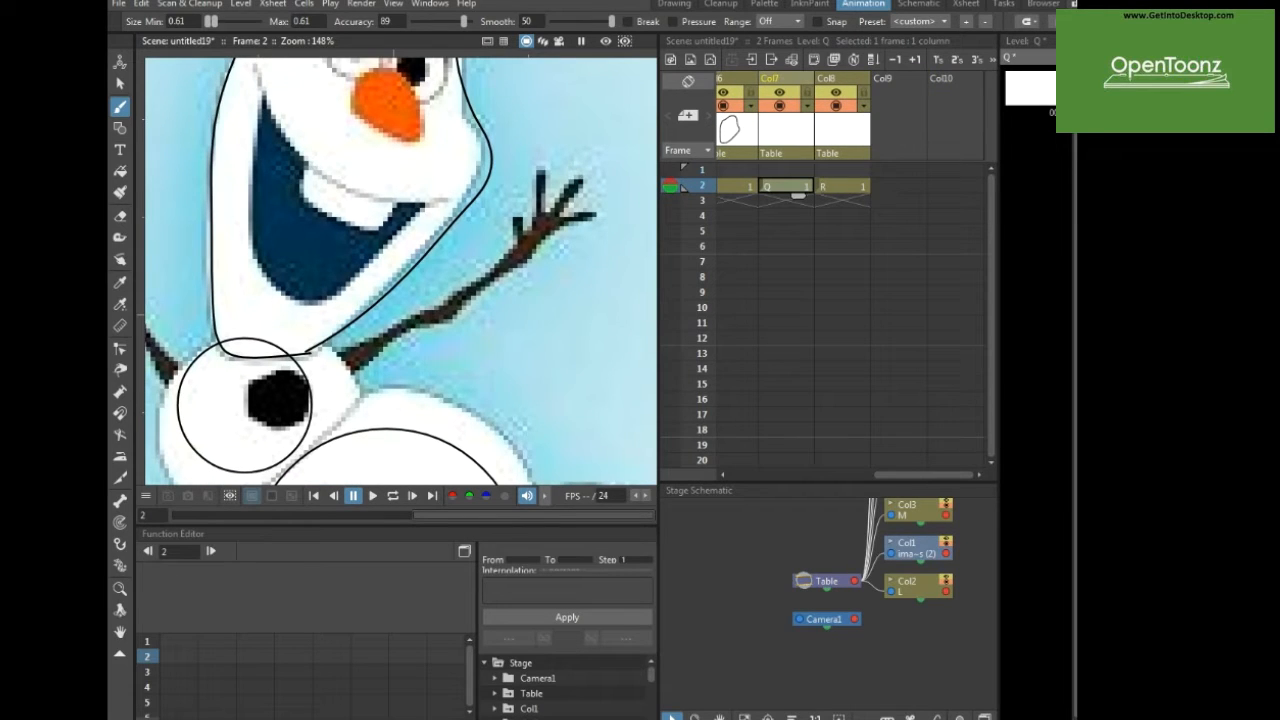
drag(338, 350, 504, 250)
drag(533, 210, 581, 171)
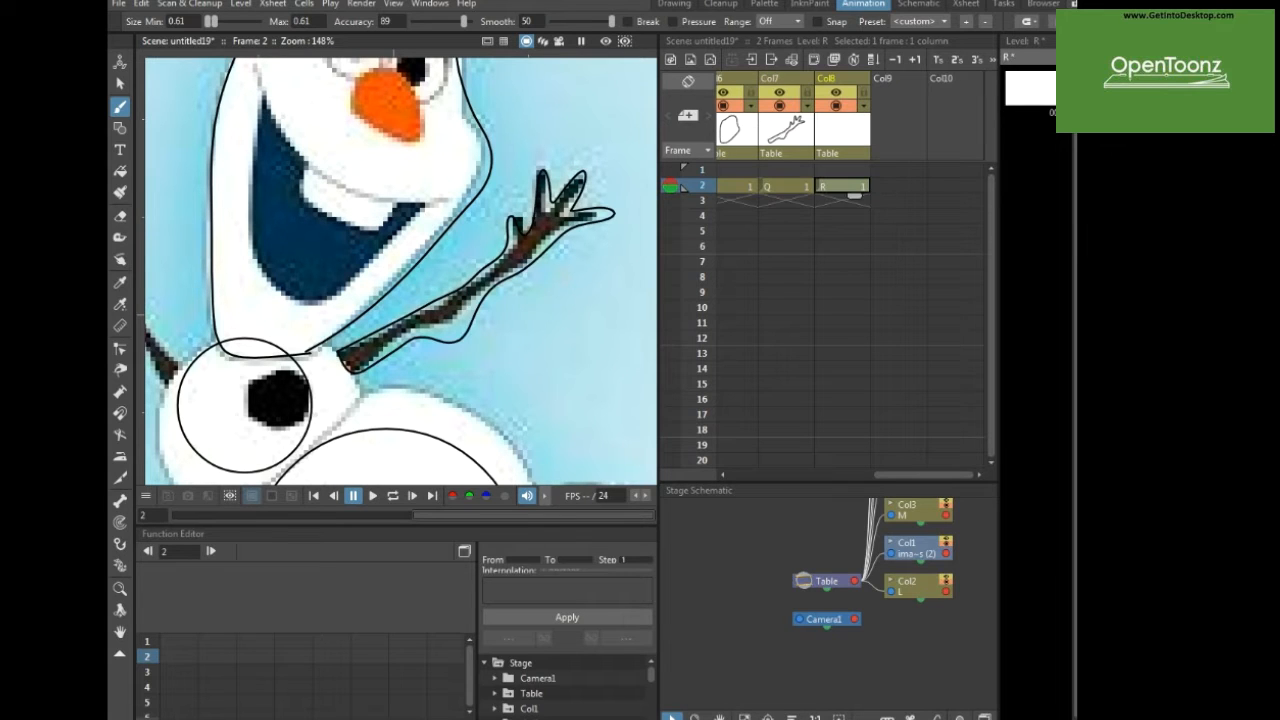
- Trace the outline of the snowman's left-hand arm and fingers on level R
drag(300, 290, 543, 279)
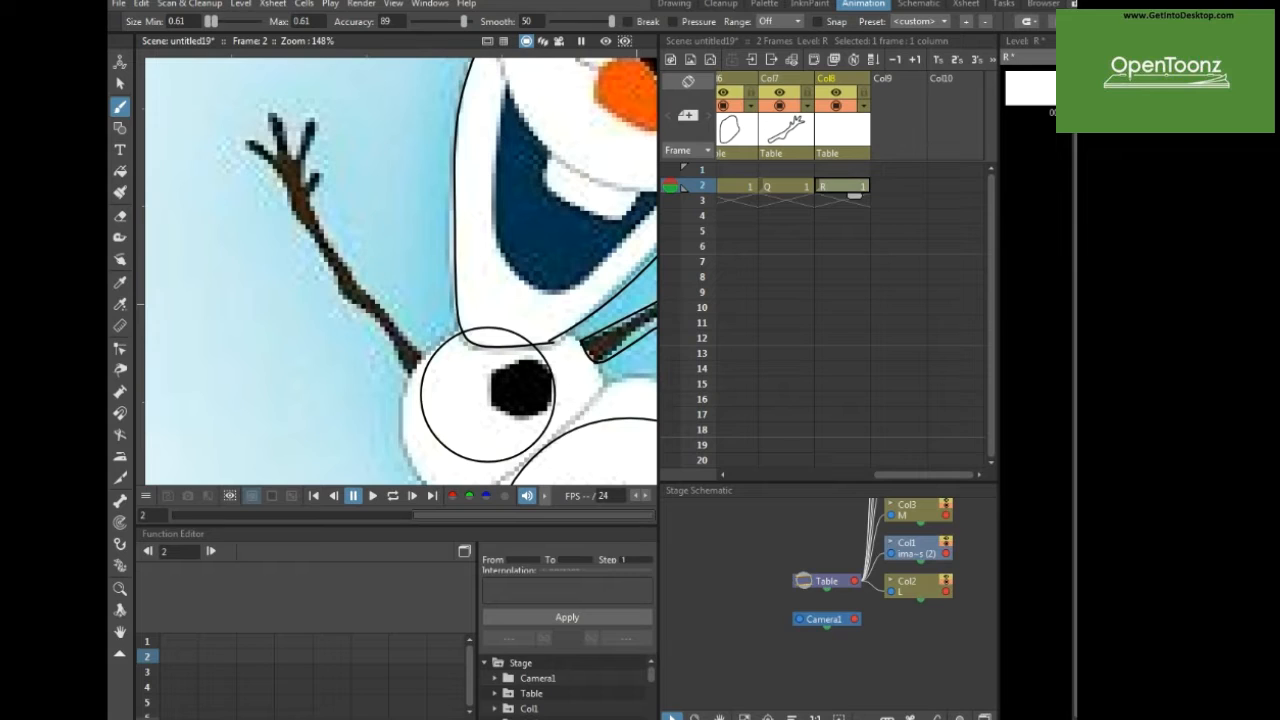
drag(420, 352, 316, 206)
mouse_move(318, 176)
mouse_down()
mouse_move(313, 150)
mouse_move(381, 346)
mouse_move(426, 353)
mouse_up()
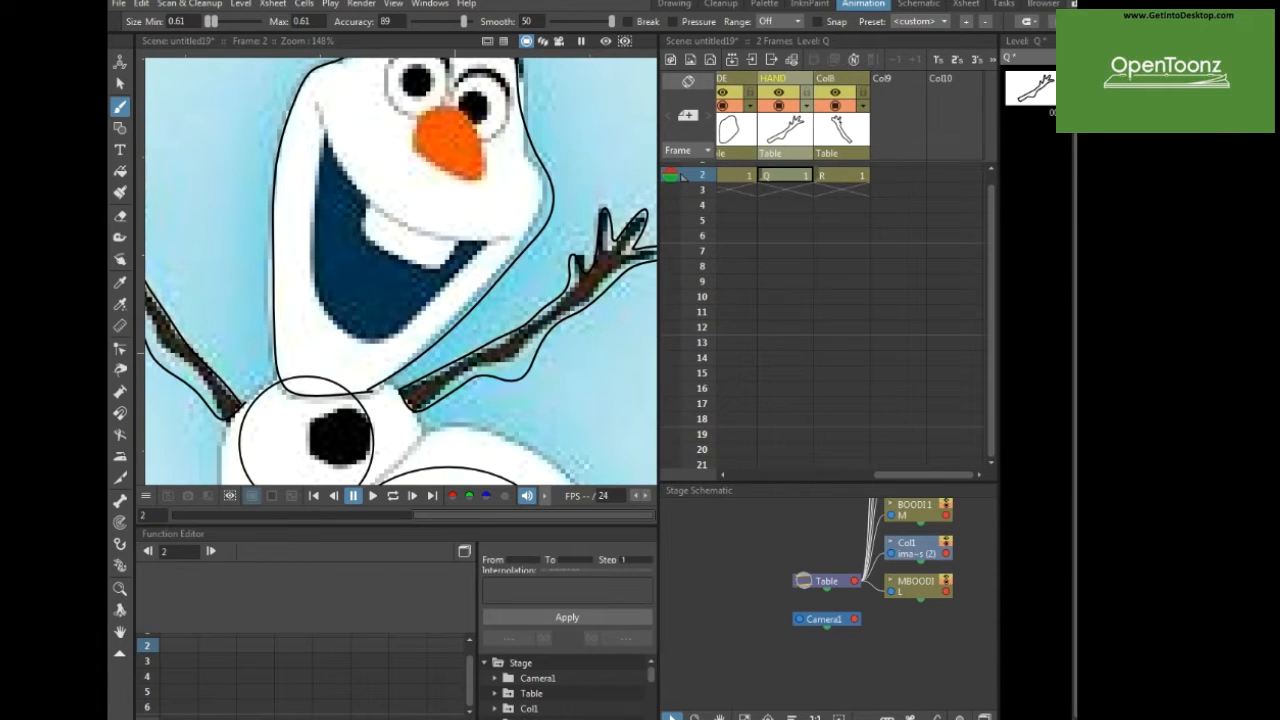
- Rename the Col8 column holding level R as HAND 1
double_click(832, 78)
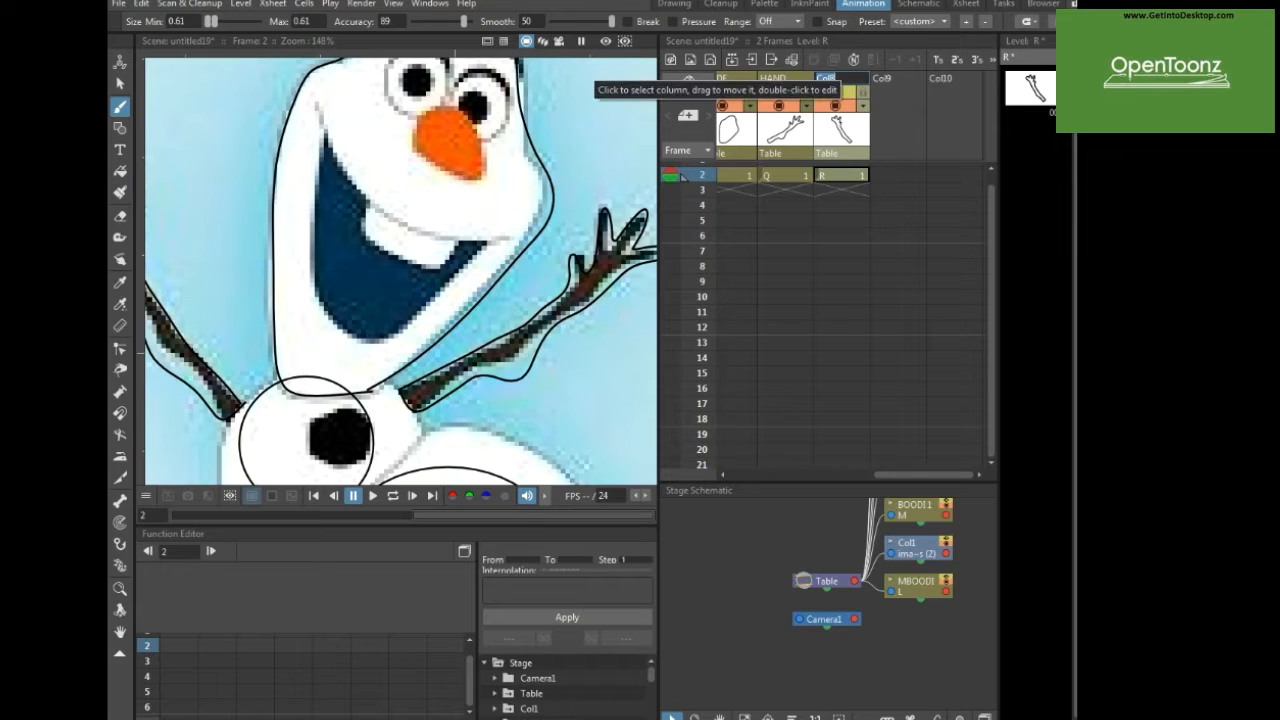
key(BackSpace)
text(HAND)
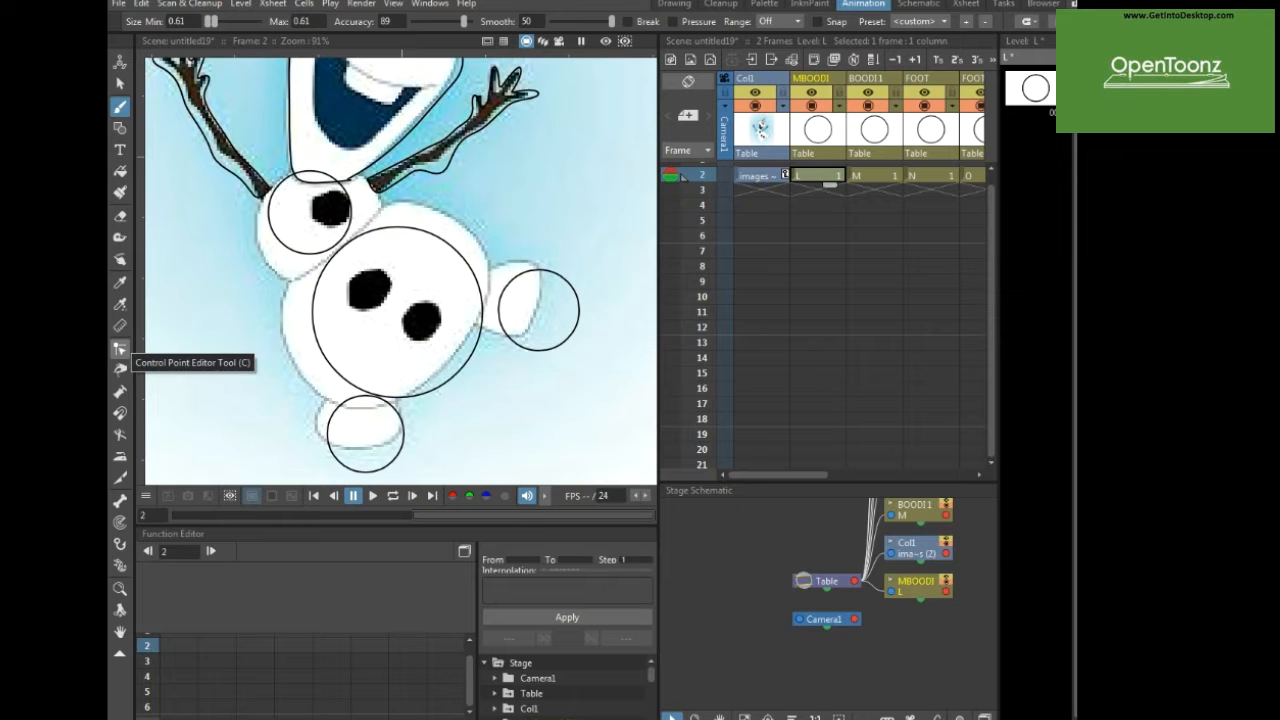
- Reshape the two foot circles with the Control Point Editor so they follow the snowman's feet in the reference image
click(120, 349)
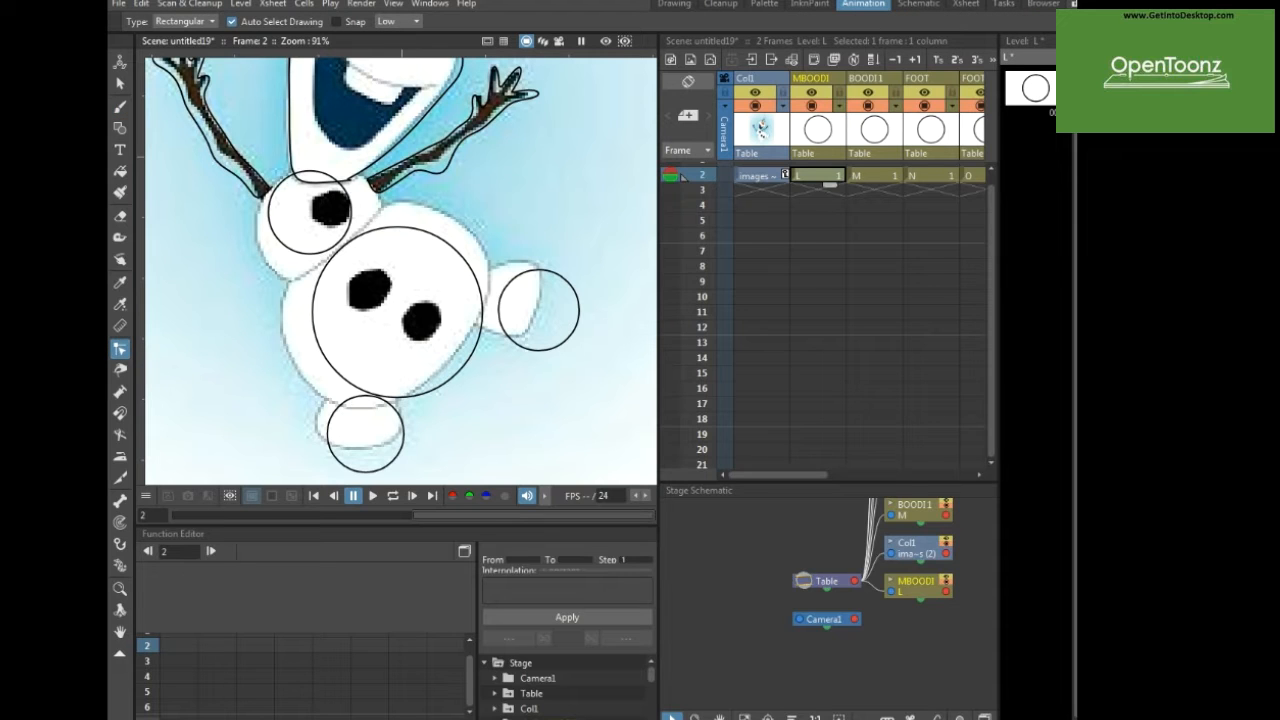
click(365, 433)
scroll(365, 433, up, 3)
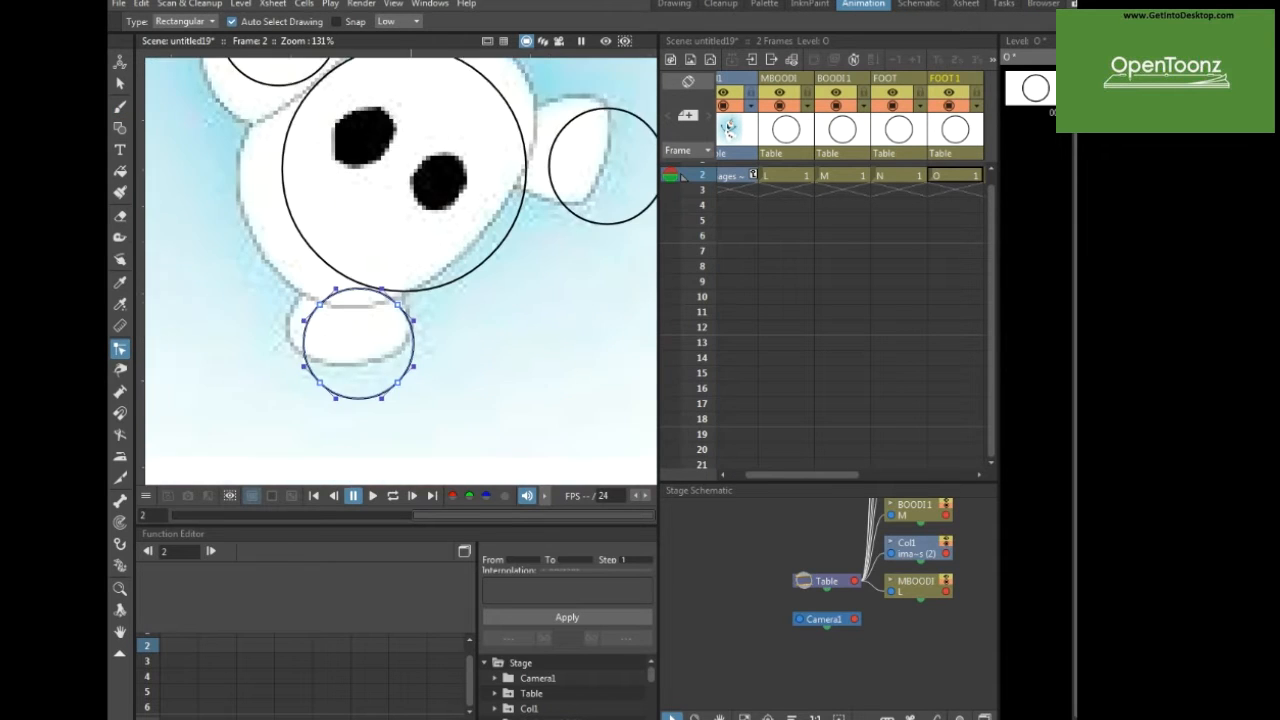
drag(365, 433, 338, 372)
mouse_move(293, 243)
mouse_down()
mouse_move(283, 221)
mouse_move(272, 234)
mouse_move(283, 239)
mouse_move(253, 224)
mouse_move(273, 234)
mouse_up()
drag(293, 321, 267, 289)
drag(370, 321, 371, 288)
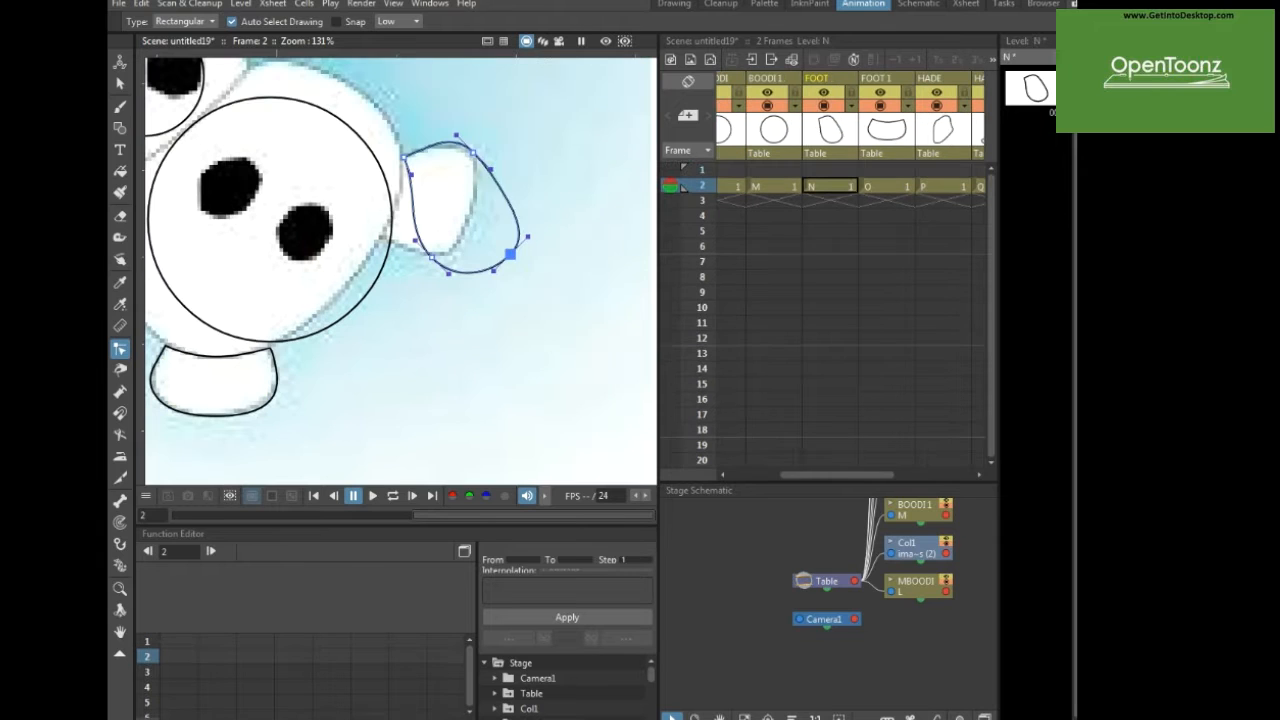
drag(506, 256, 388, 238)
- Reshape the BOODI1 circle by its control points to match the snowman's upper body in the reference image
drag(837, 475, 803, 475)
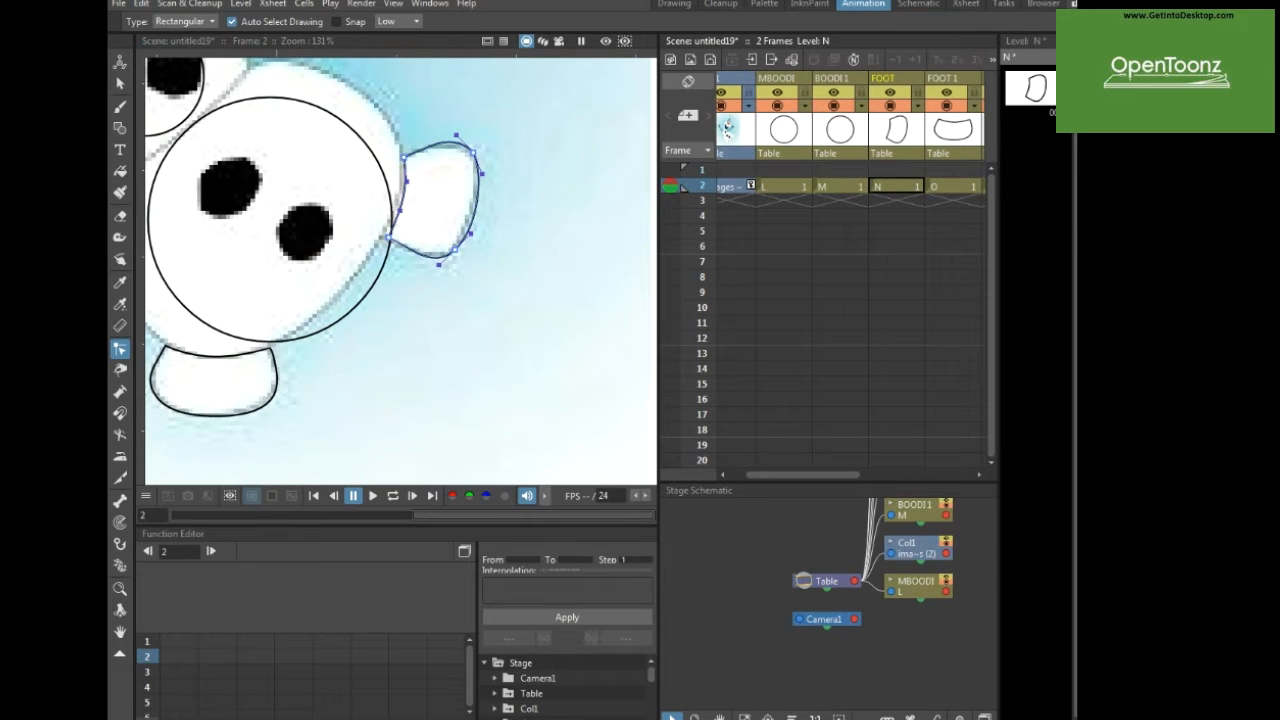
click(838, 187)
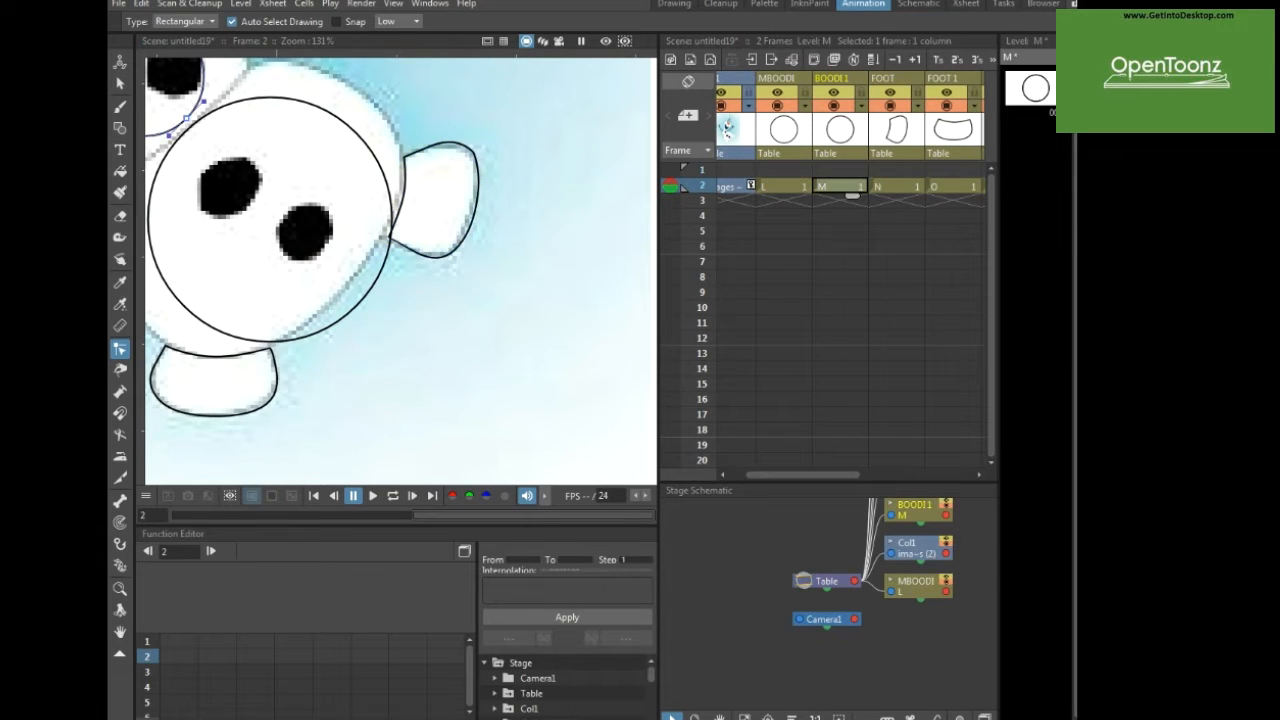
drag(230, 100, 425, 238)
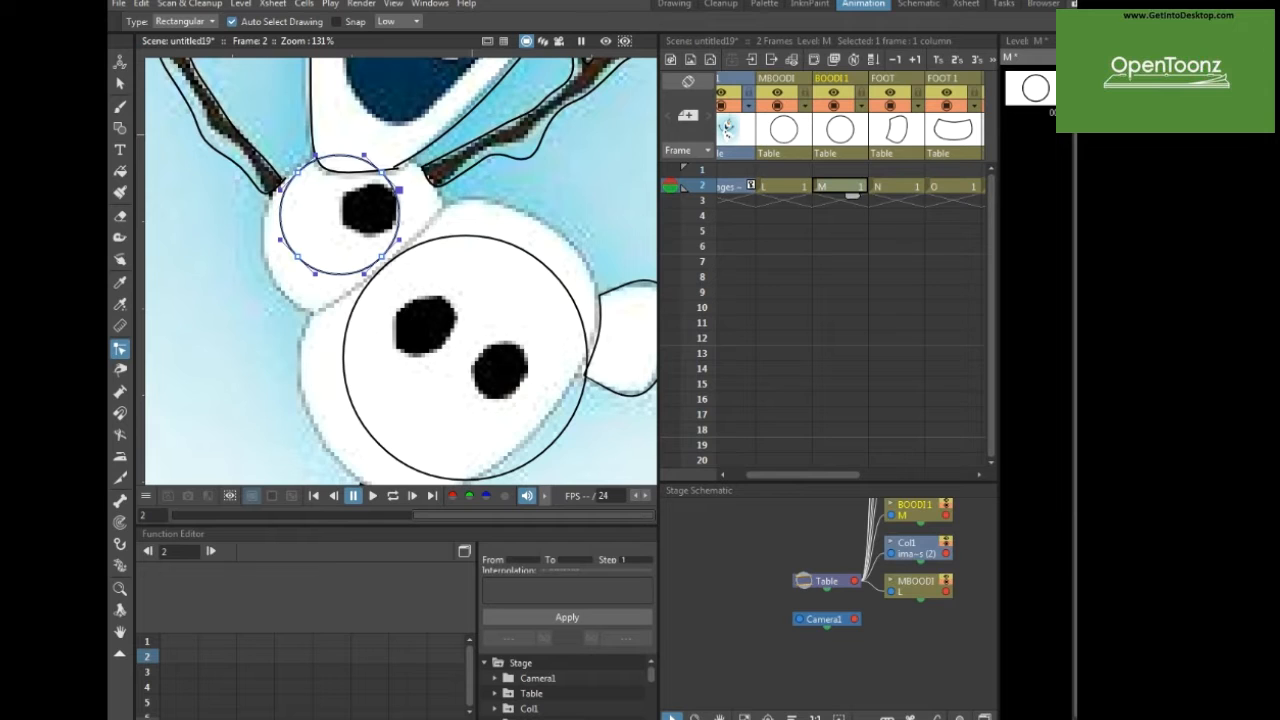
drag(381, 172, 442, 198)
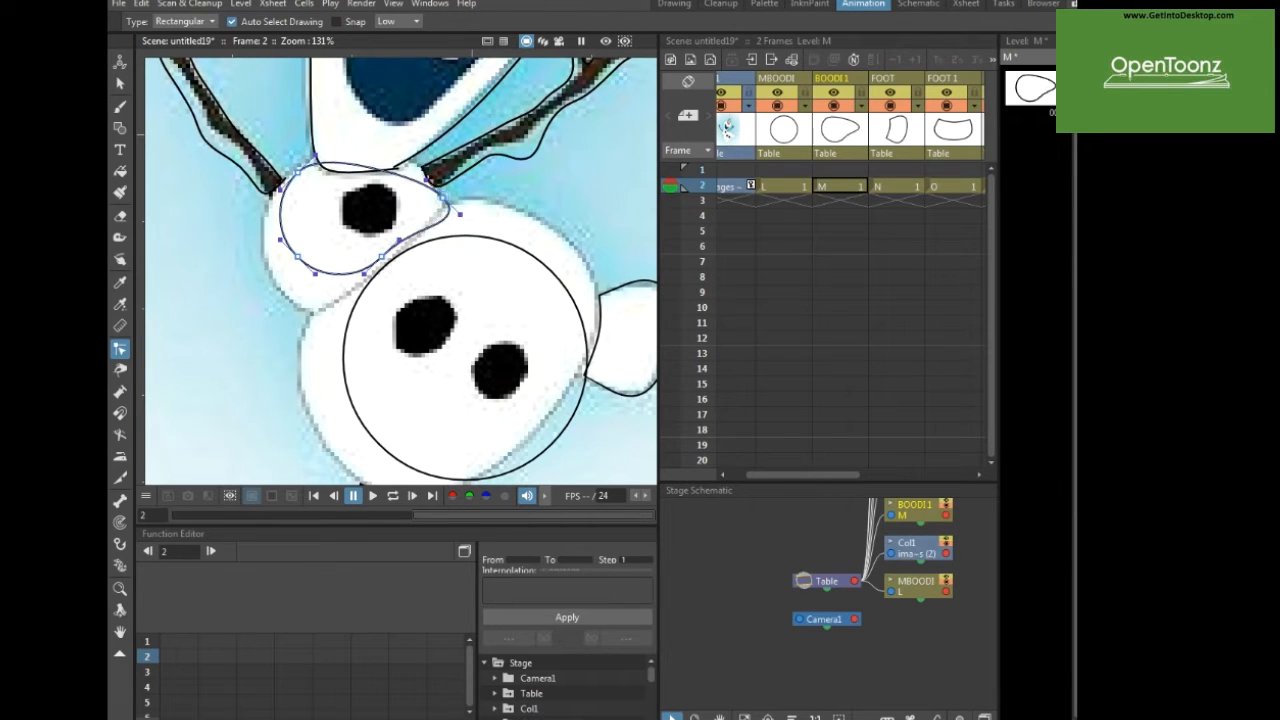
drag(297, 173, 300, 166)
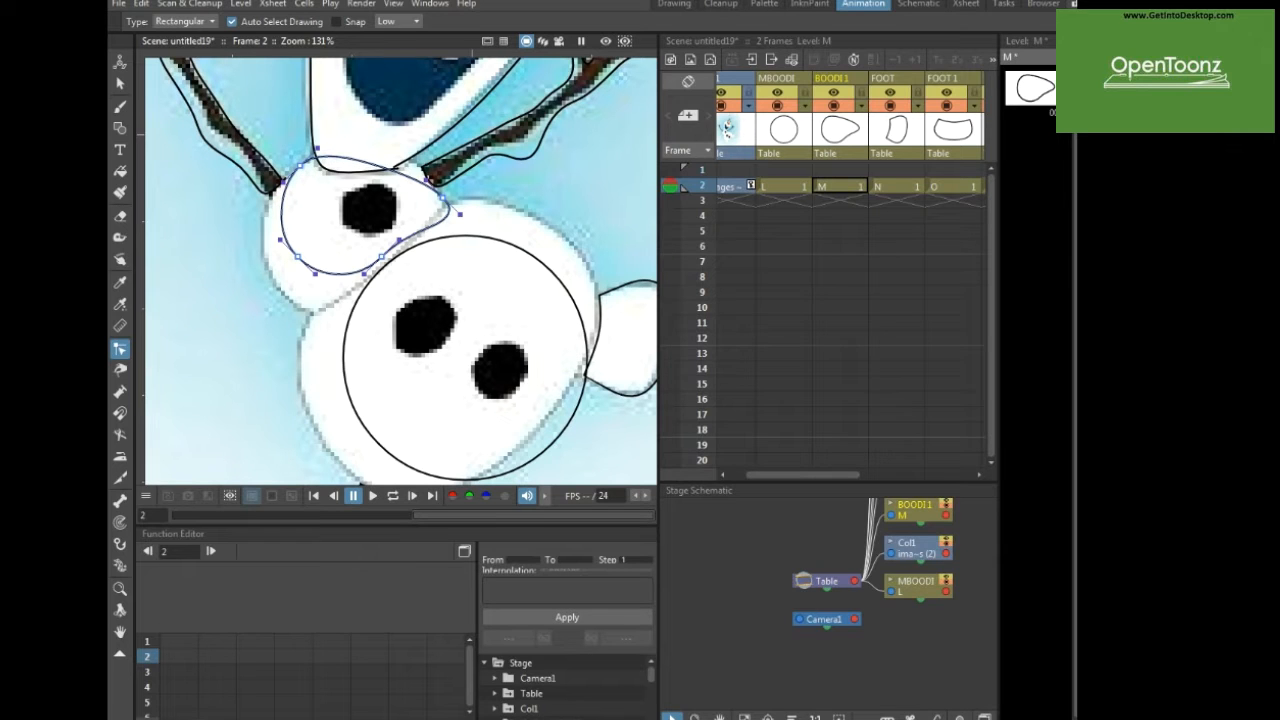
click(378, 271)
drag(373, 267, 298, 317)
scroll(298, 317, down, 3)
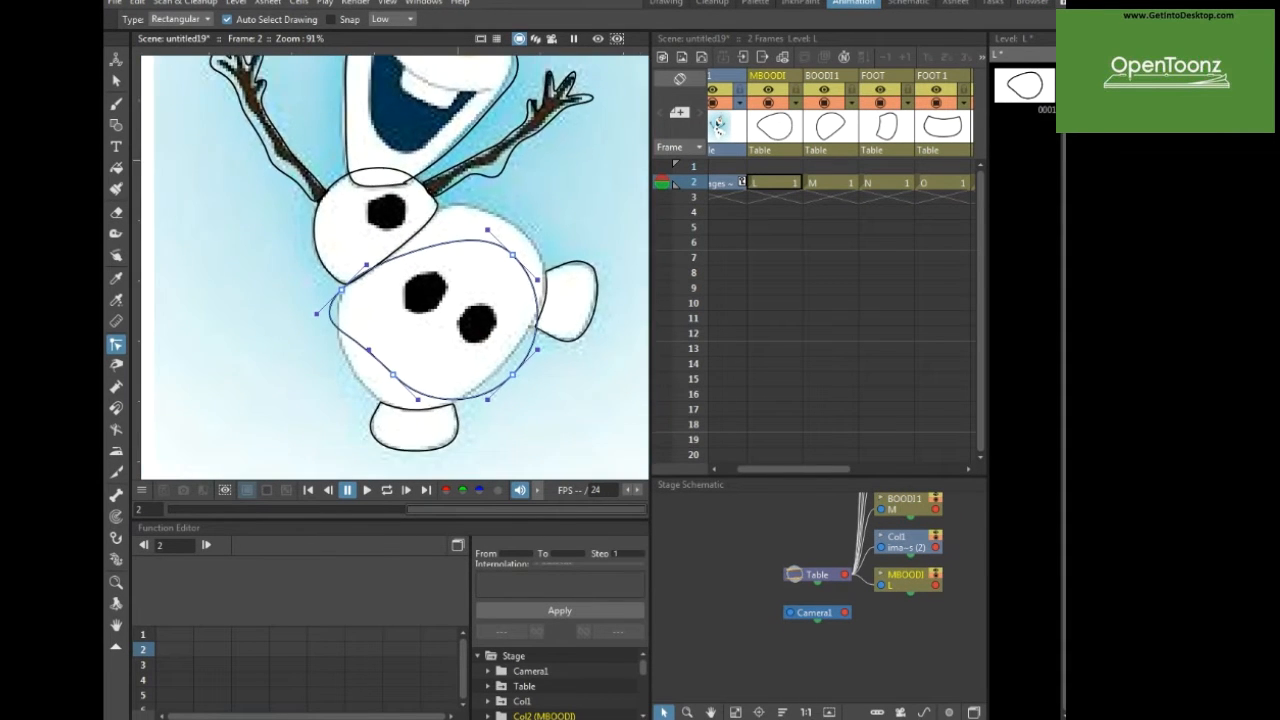
- Reshape the MBOODI circle by its control points and handles to follow the snowman's large lower body
drag(519, 248, 430, 212)
drag(354, 260, 354, 270)
drag(384, 383, 383, 422)
drag(292, 307, 317, 348)
drag(328, 256, 327, 287)
drag(292, 340, 316, 350)
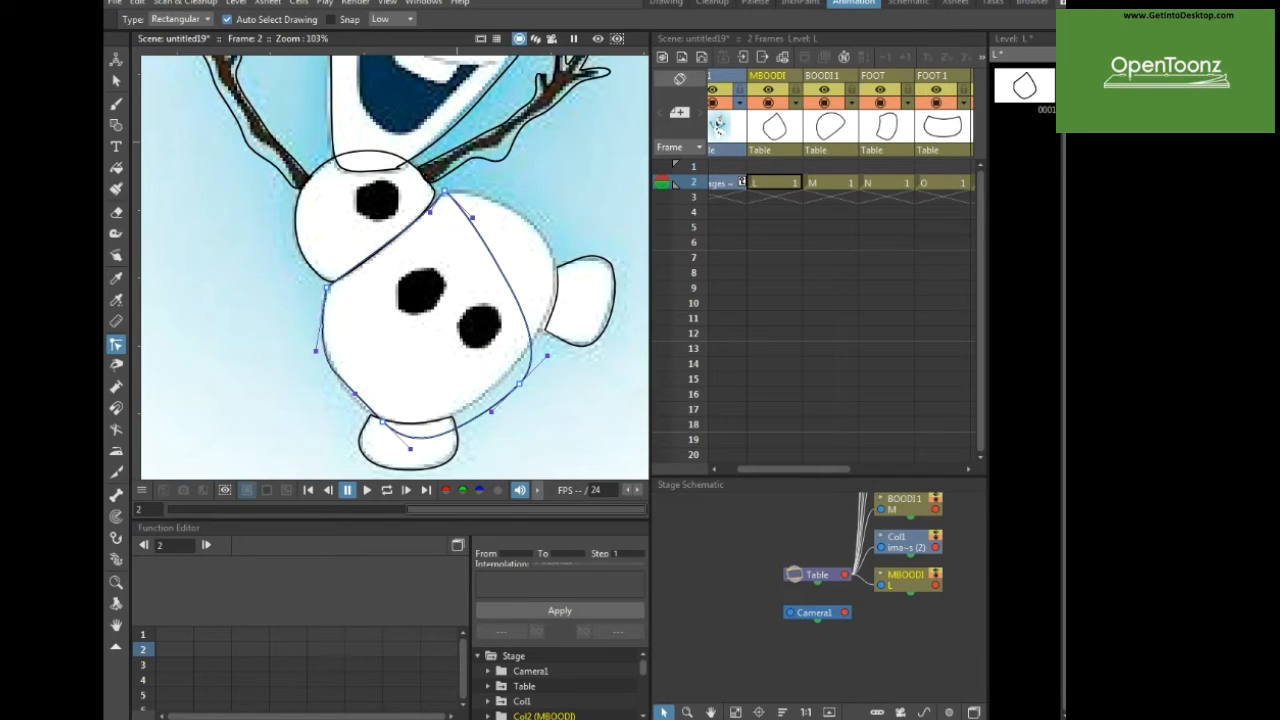
drag(355, 393, 351, 403)
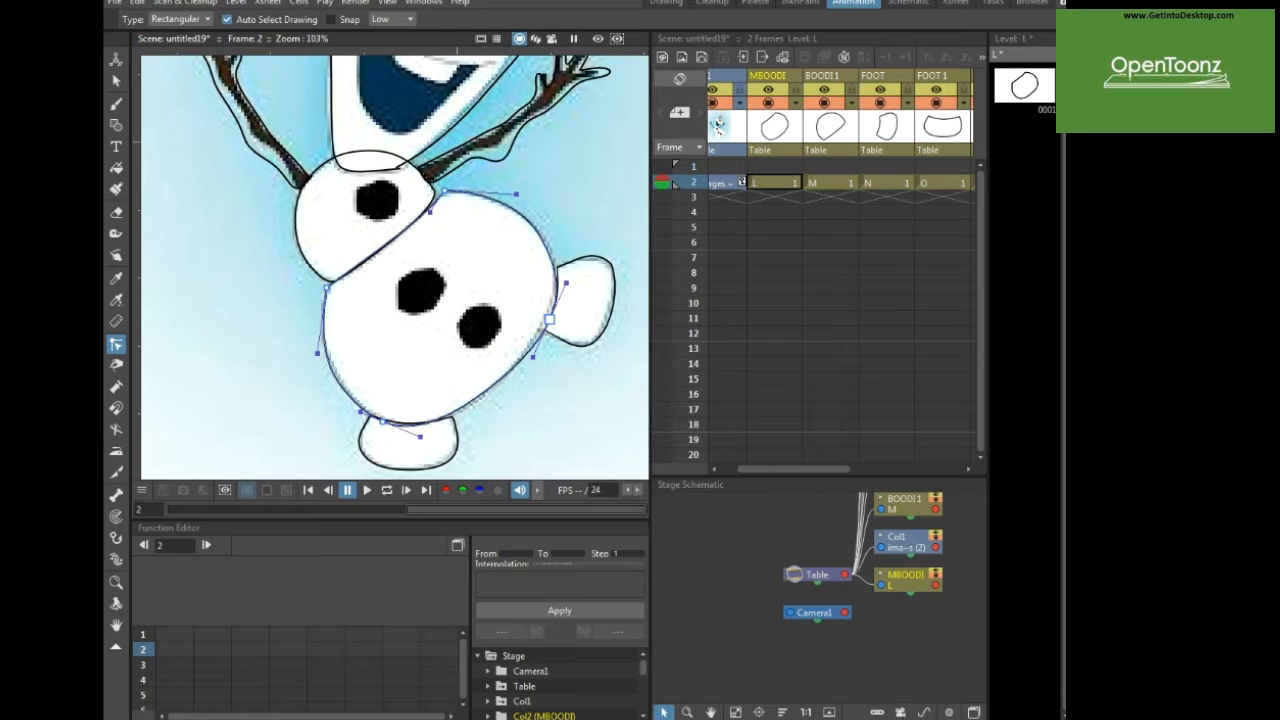
drag(549, 319, 548, 316)
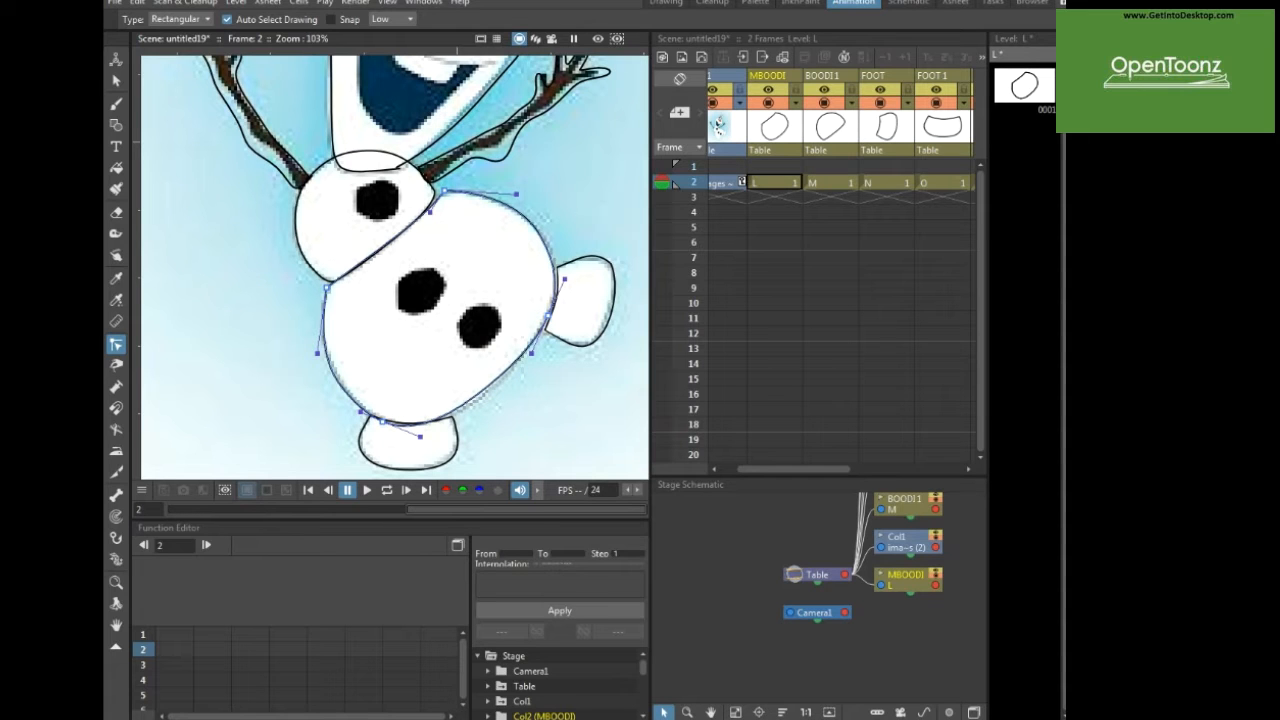
drag(420, 436, 447, 430)
scroll(633, 369, down, 1)
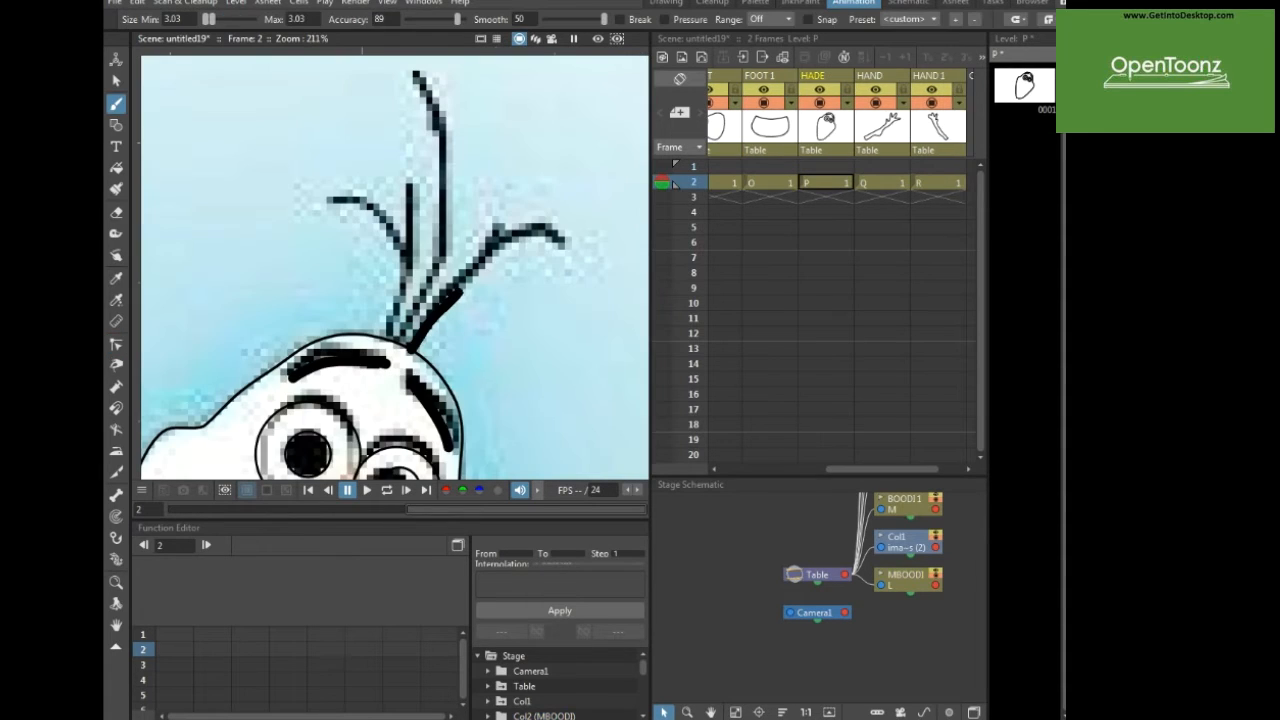
- Paint thick brush strokes over the hair twigs on top of the snowman's head on the HADE level
mouse_move(460, 292)
mouse_down()
mouse_move(504, 238)
mouse_move(560, 248)
mouse_up()
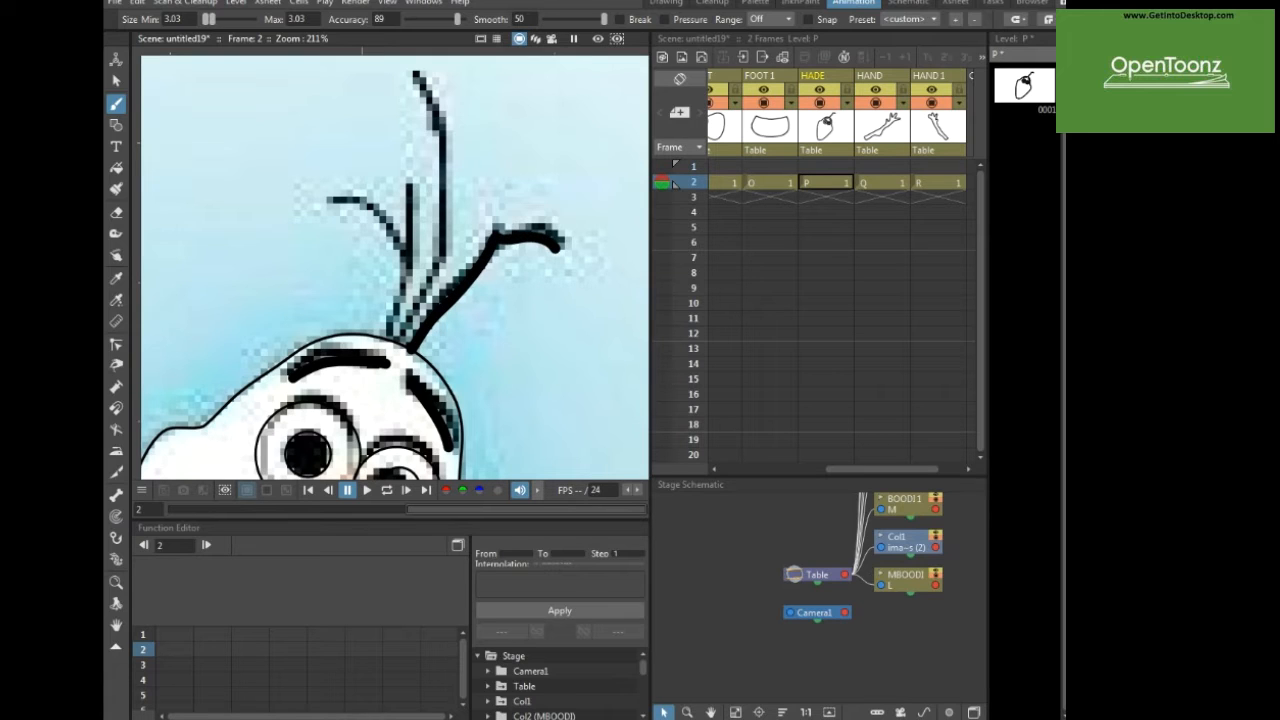
mouse_move(400, 342)
mouse_down()
mouse_move(450, 216)
mouse_move(446, 140)
mouse_move(415, 76)
mouse_up()
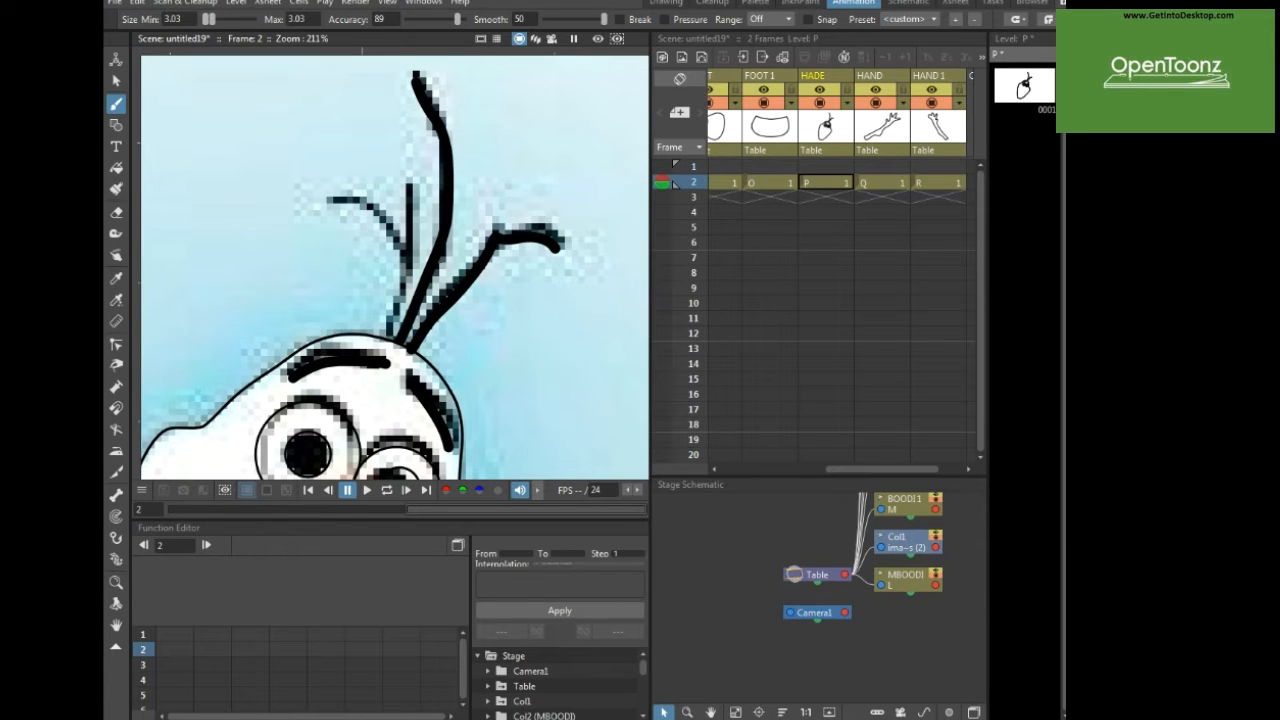
mouse_move(387, 342)
mouse_down()
mouse_move(406, 222)
mouse_move(395, 242)
mouse_up()
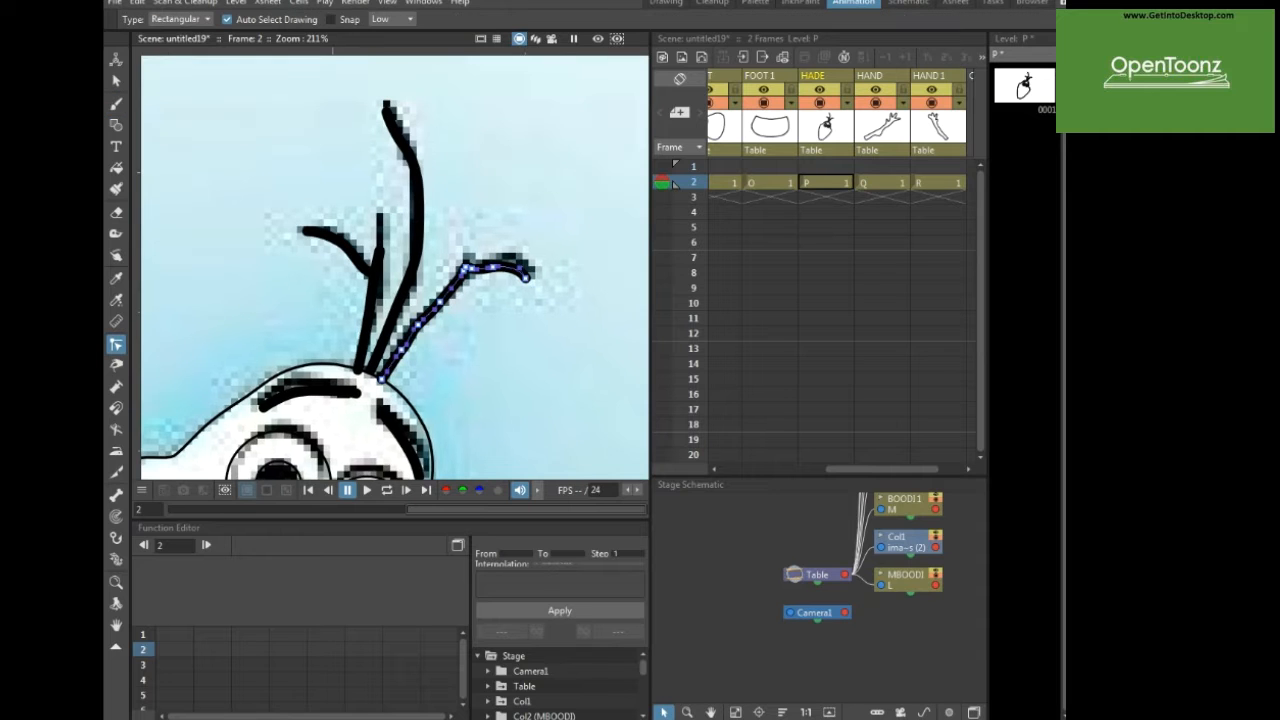
- Reshape the right hair twig on the HADE level by its control points, forming its short upright branch and curved tip
drag(508, 273, 505, 333)
scroll(505, 333, up, 4)
scroll(478, 358, up, 4)
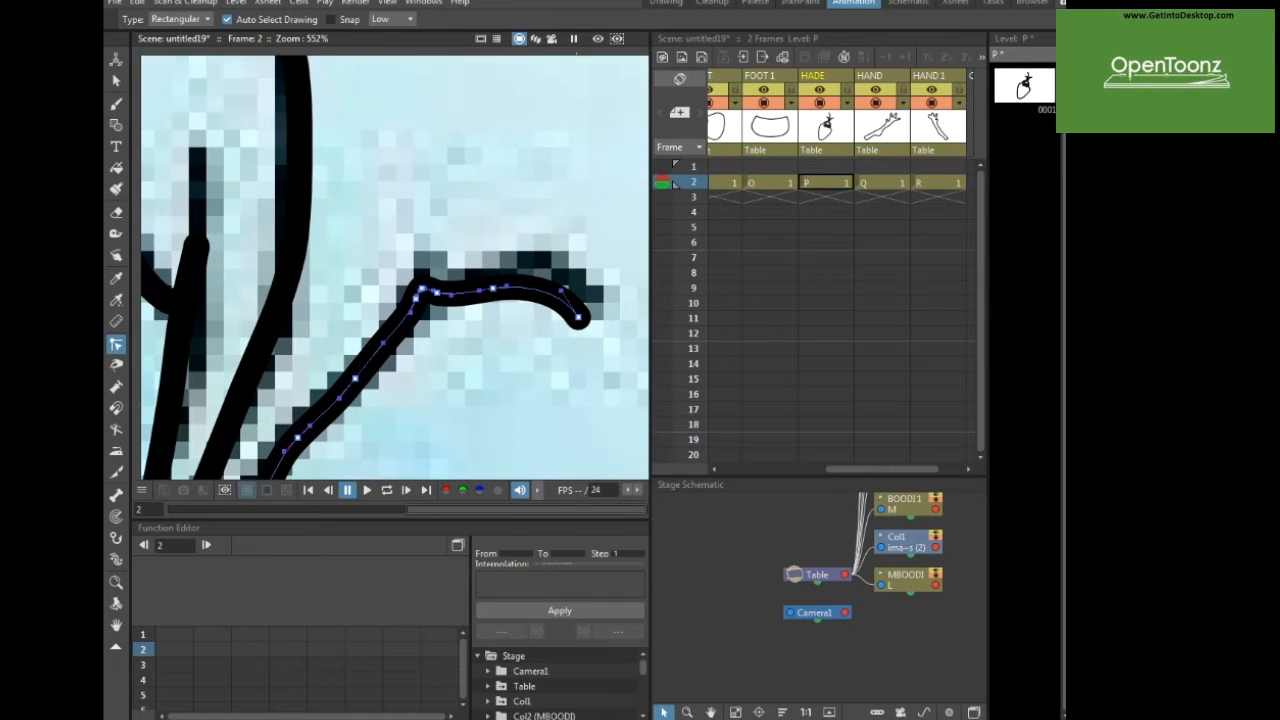
drag(422, 290, 423, 231)
click(430, 293)
drag(430, 293, 418, 298)
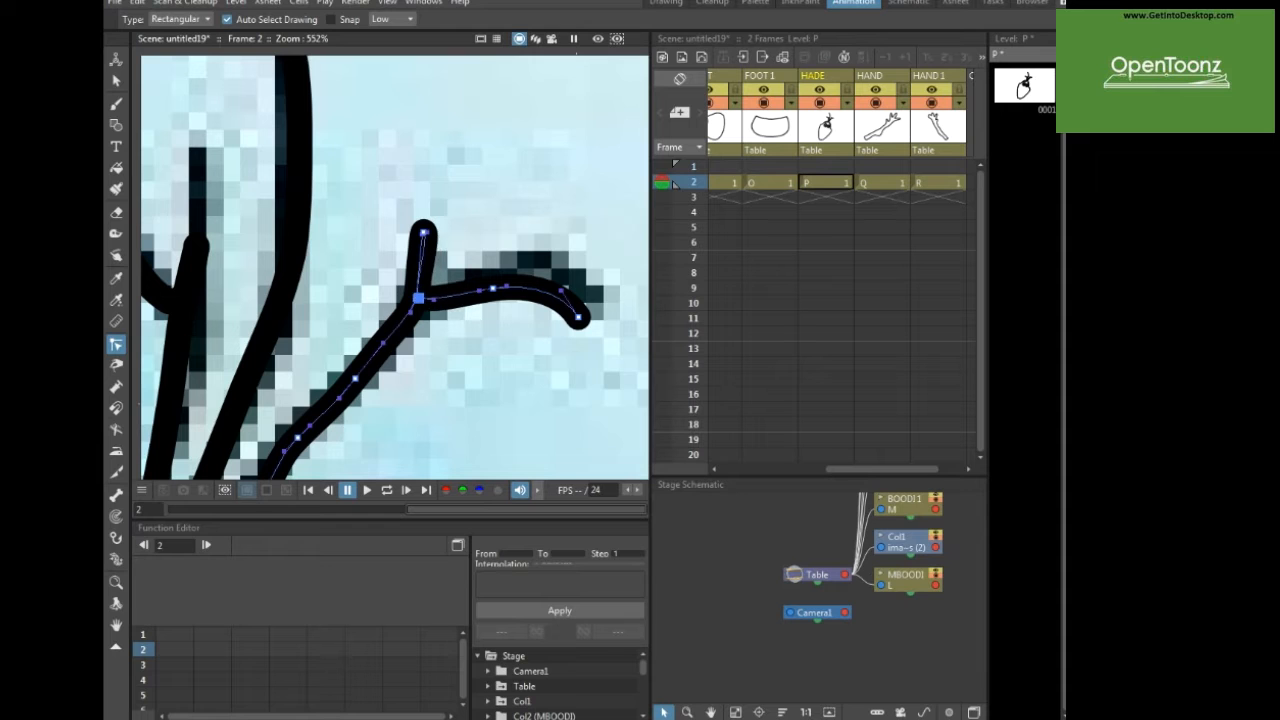
drag(493, 288, 491, 278)
drag(578, 319, 579, 297)
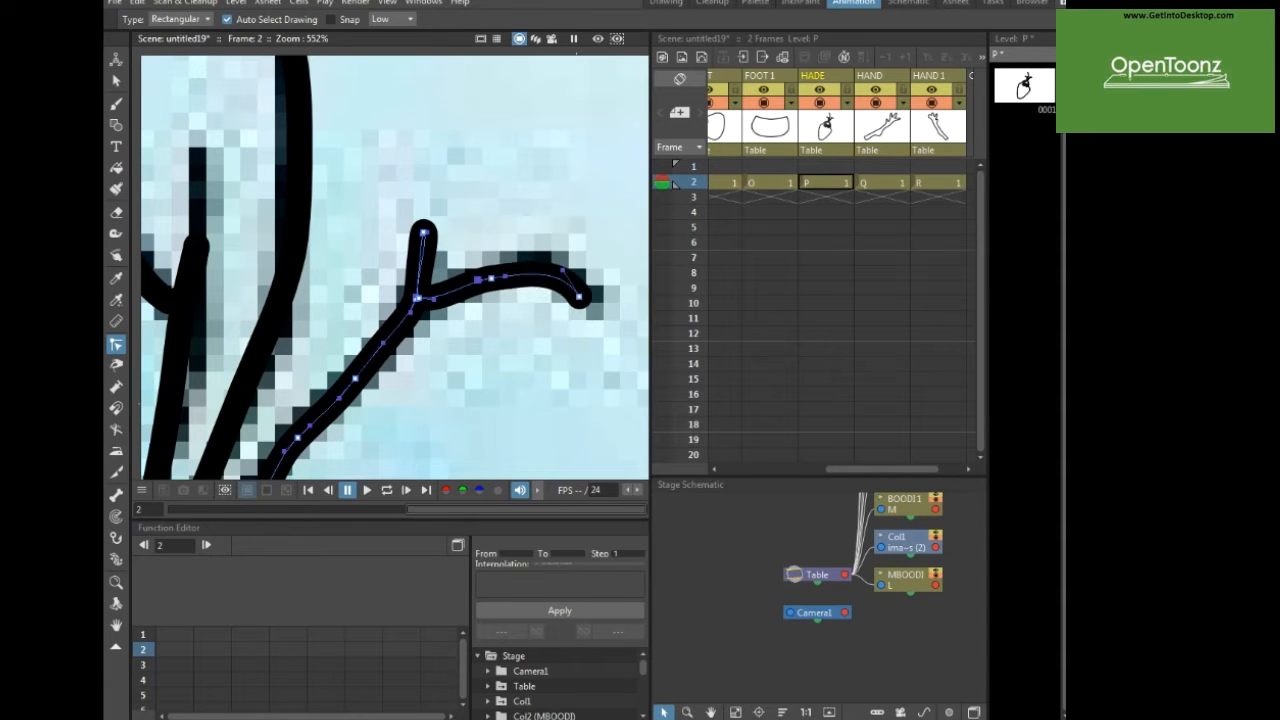
scroll(416, 356, down, 3)
drag(416, 356, 525, 358)
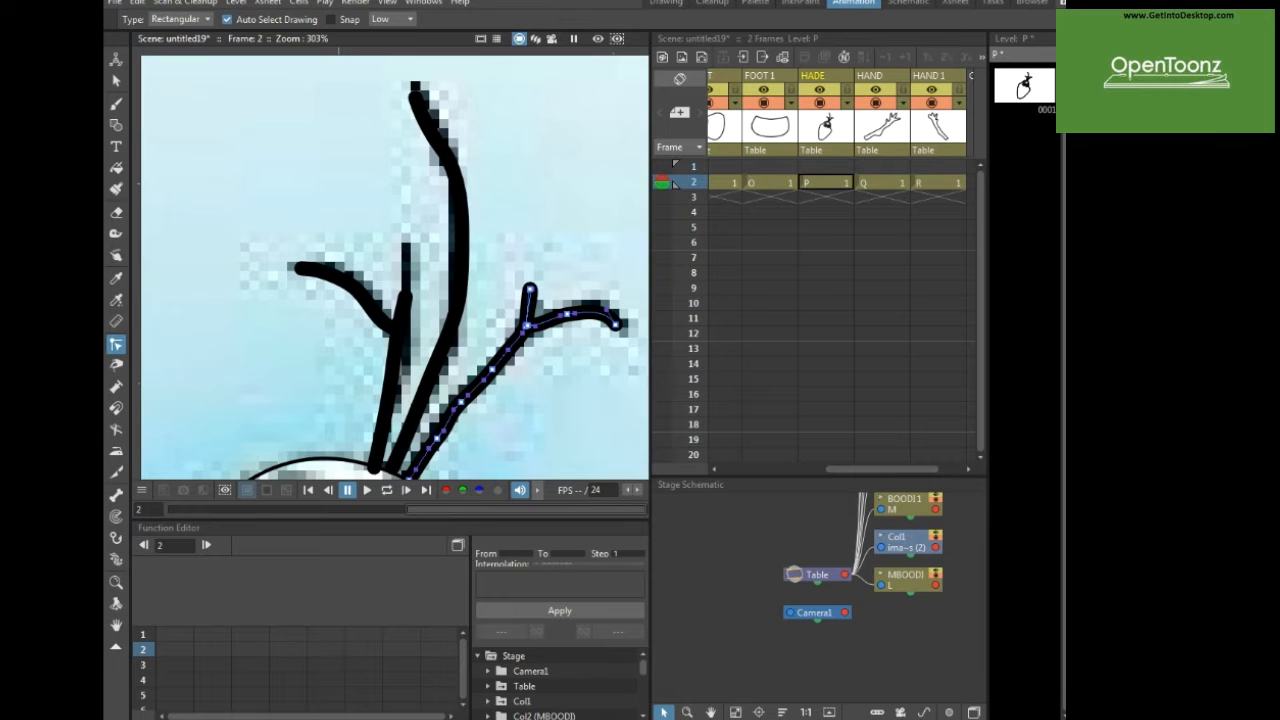
- Reshape the left hair twig by its control points, extending its upright branch and bending the side branch to match the reference
scroll(395, 267, up, 1)
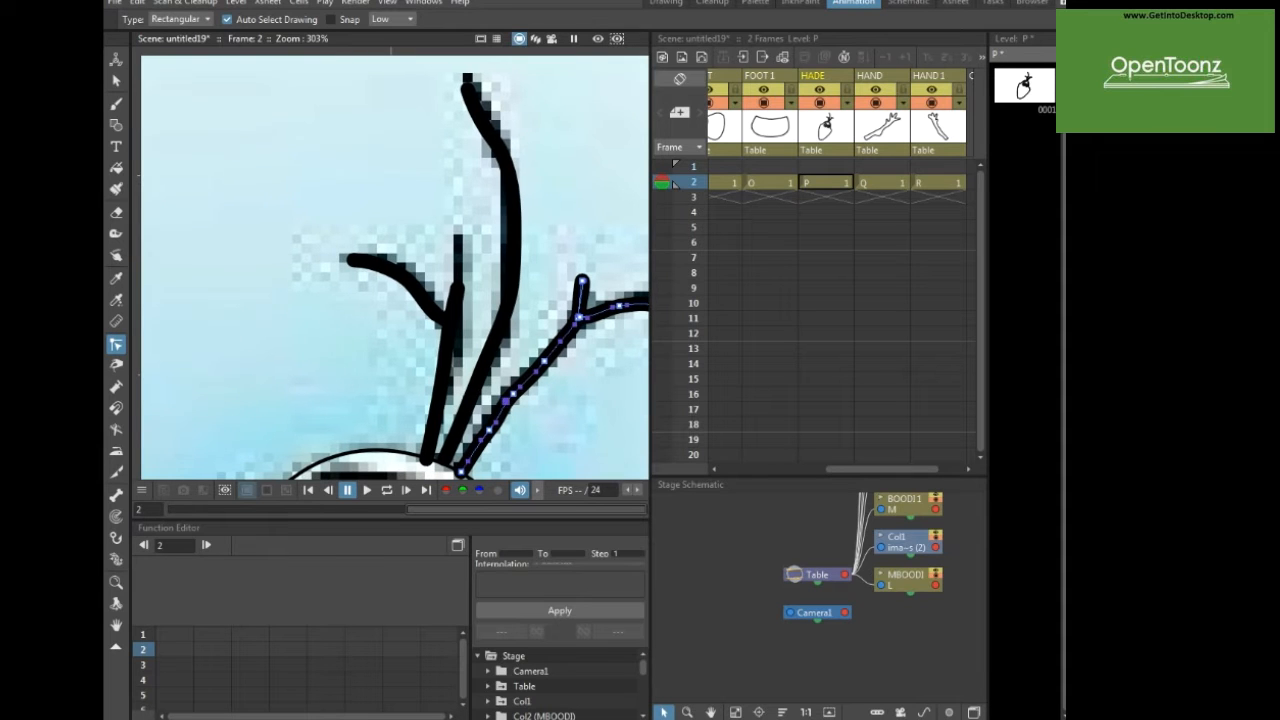
click(375, 270)
scroll(400, 280, up, 2)
scroll(462, 346, up, 1)
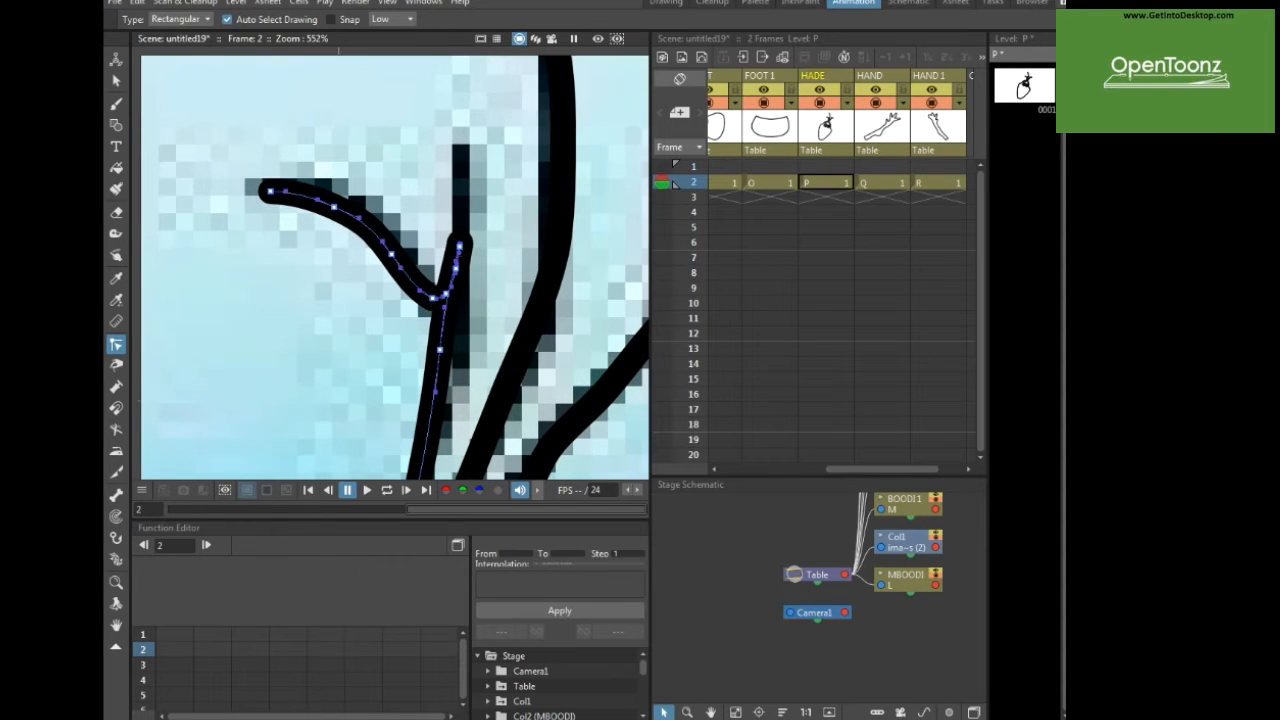
mouse_move(459, 244)
mouse_down()
mouse_move(459, 130)
mouse_move(459, 146)
mouse_up()
key(ctrl+z)
mouse_move(459, 246)
mouse_down()
mouse_move(458, 123)
mouse_move(458, 147)
mouse_up()
mouse_move(459, 271)
mouse_down()
mouse_move(433, 298)
mouse_move(445, 296)
mouse_up()
drag(392, 257, 399, 243)
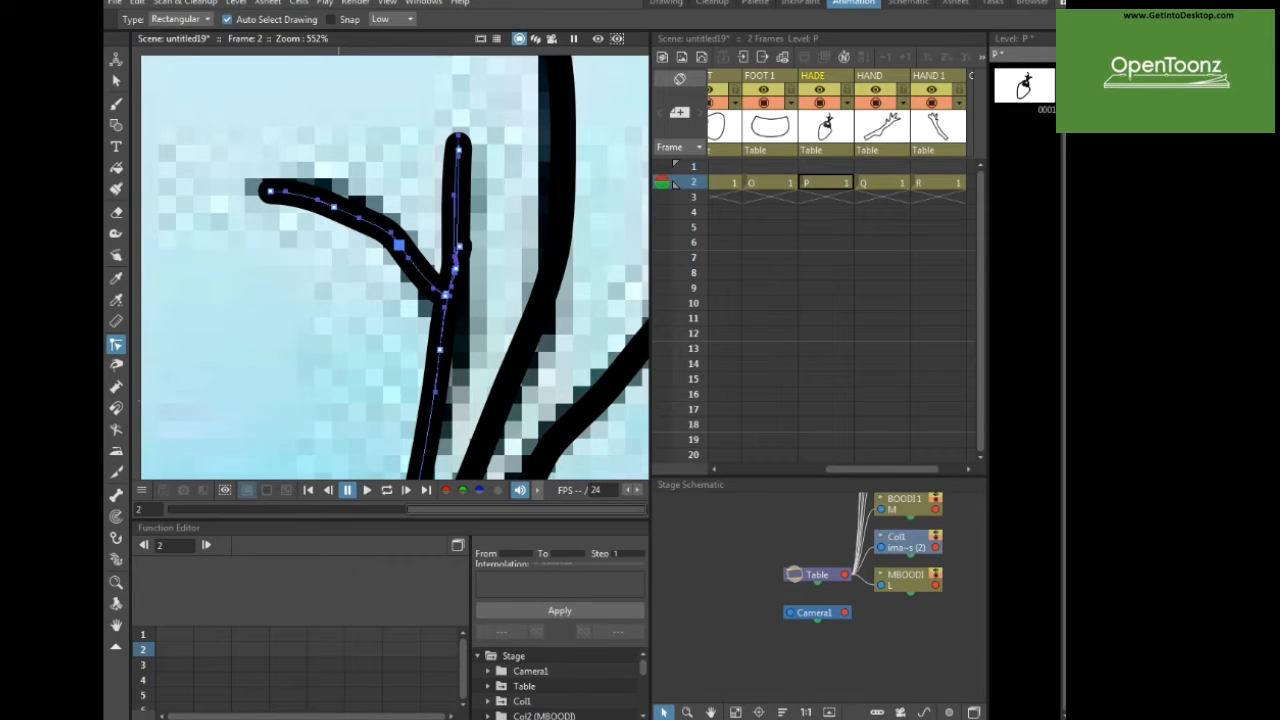
- Curve the right eyebrow stroke by its control points and handles so it follows the brow in the reference image
scroll(541, 355, down, 3)
drag(541, 355, 442, 154)
drag(442, 300, 478, 165)
click(402, 190)
click(452, 275)
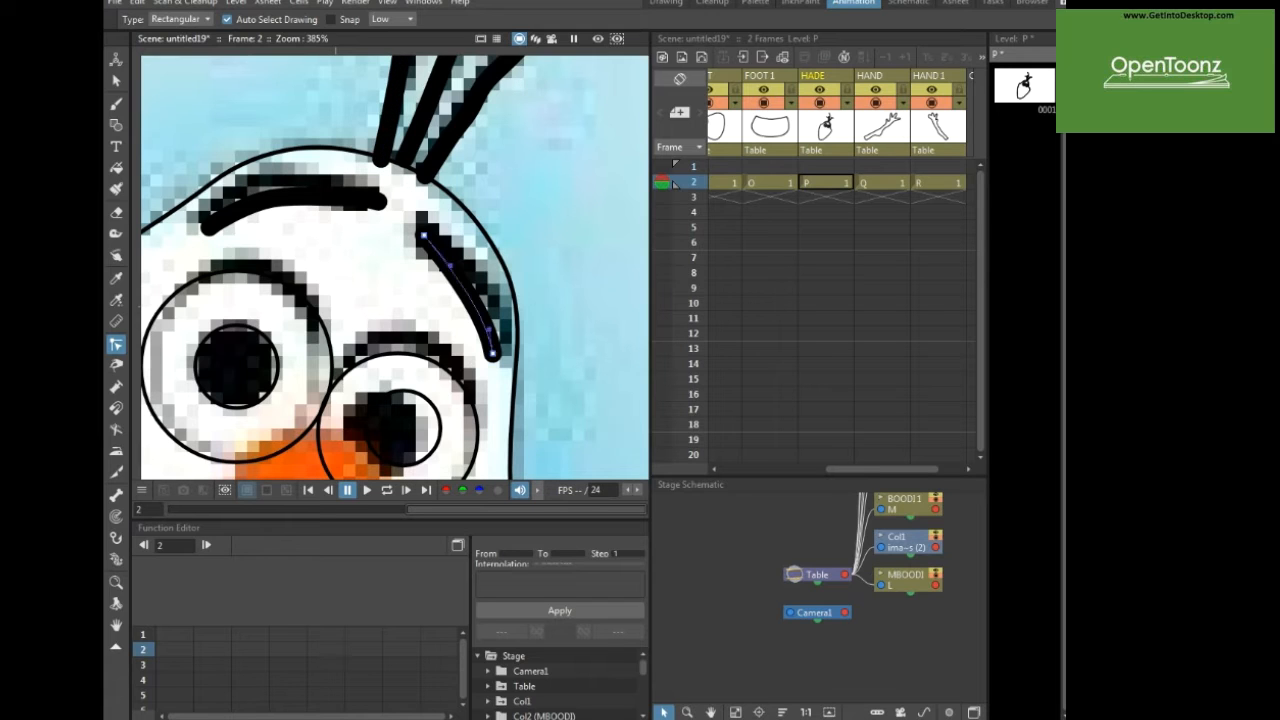
drag(450, 266, 461, 251)
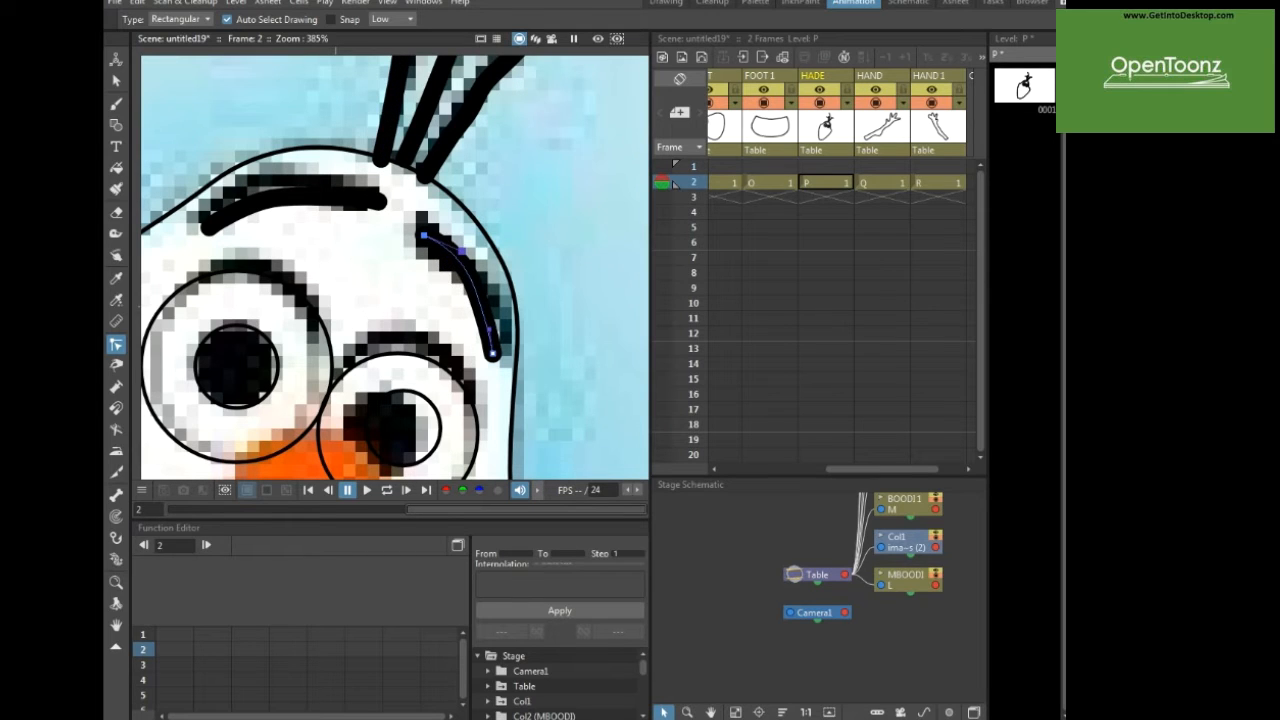
drag(489, 329, 491, 307)
drag(493, 354, 495, 345)
click(566, 318)
scroll(395, 268, down, 6)
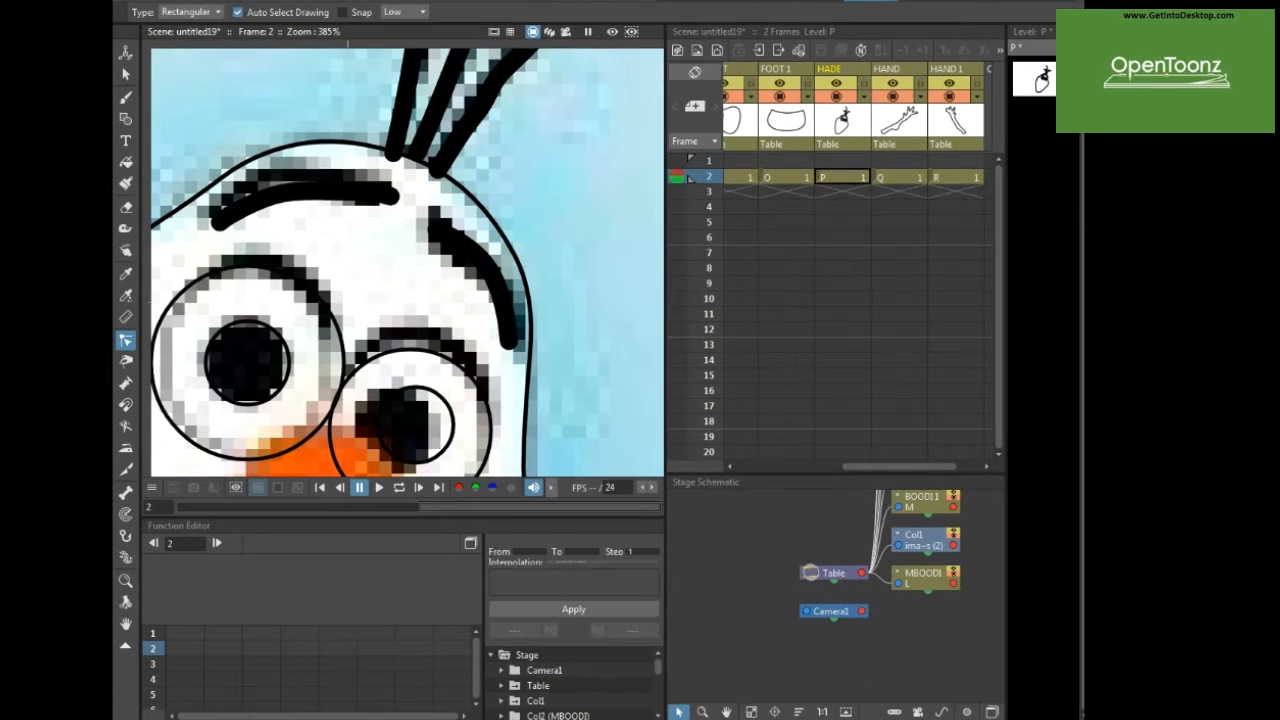
- Pull the lower edge of the arm outline on the HAND level in against the stick arm in the reference image
scroll(450, 225, down, 3)
drag(450, 235, 435, 75)
drag(480, 320, 431, 213)
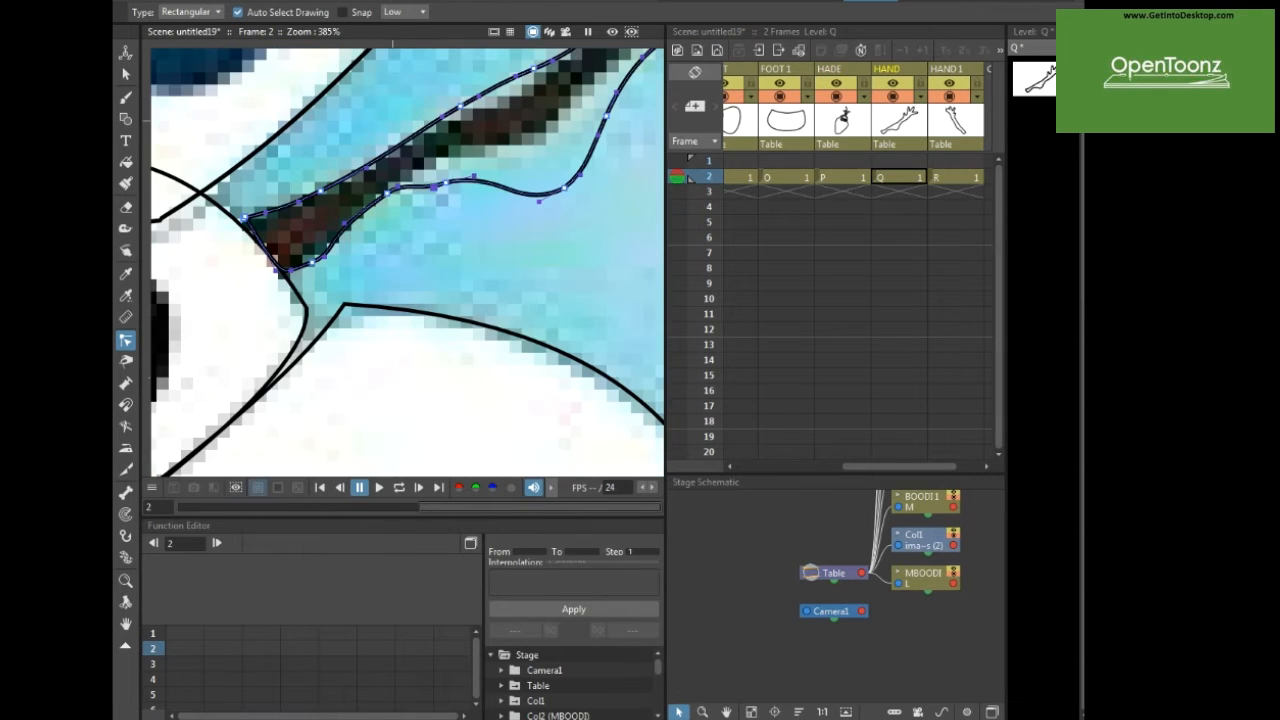
drag(446, 183, 448, 153)
drag(564, 188, 538, 142)
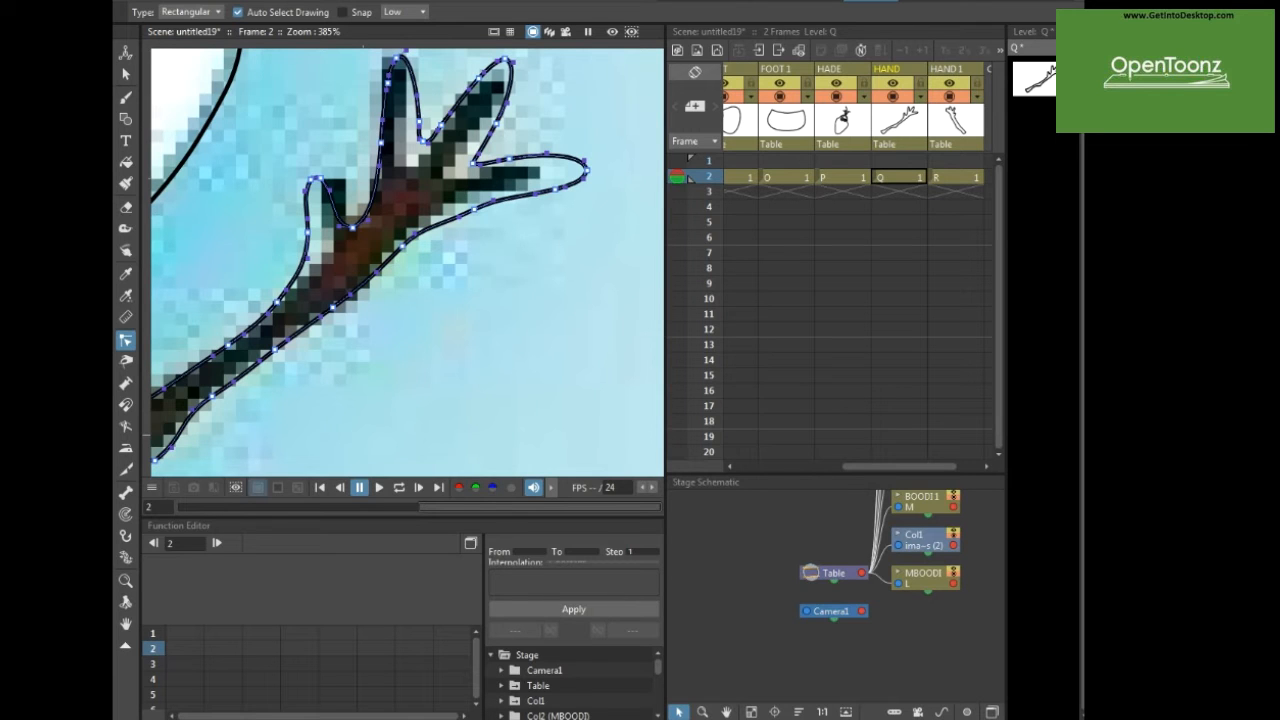
- Reshape the finger outlines on the HAND level by their control points and handles to fit the reference twig fingers
mouse_move(320, 177)
mouse_down()
mouse_move(339, 175)
mouse_move(320, 177)
mouse_up()
drag(307, 232, 345, 190)
drag(381, 143, 382, 141)
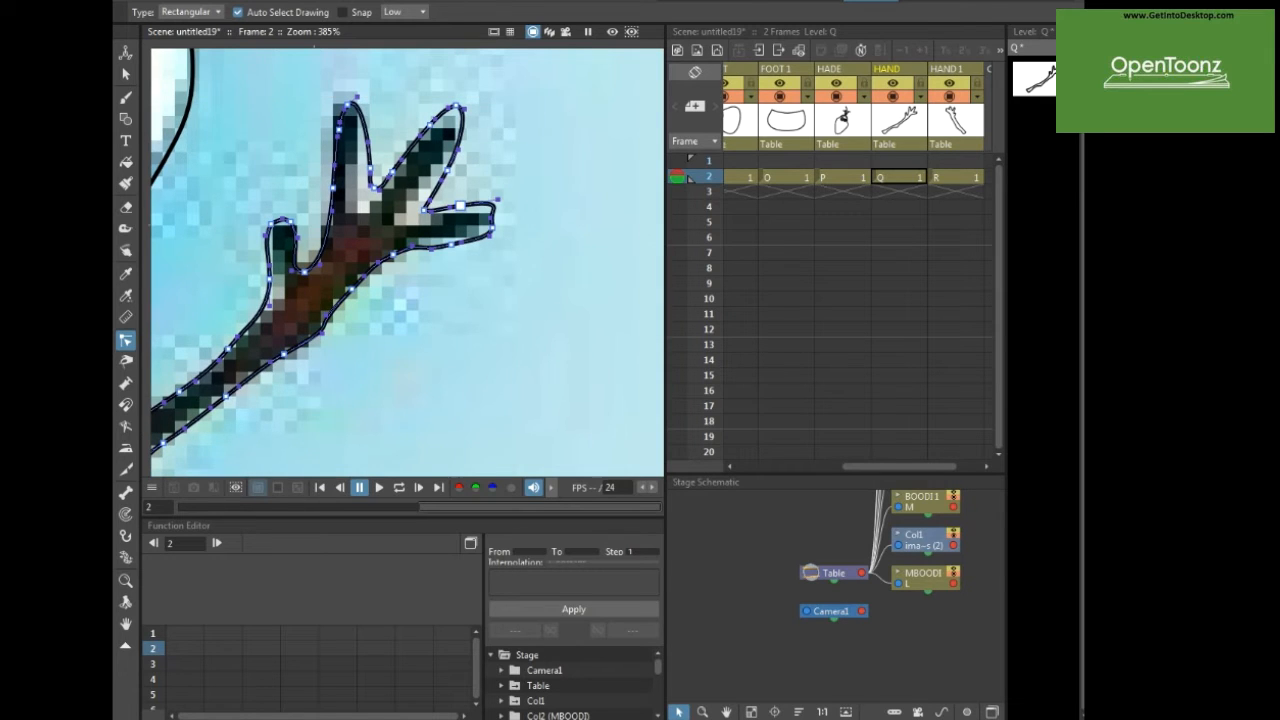
drag(498, 199, 423, 213)
click(460, 205)
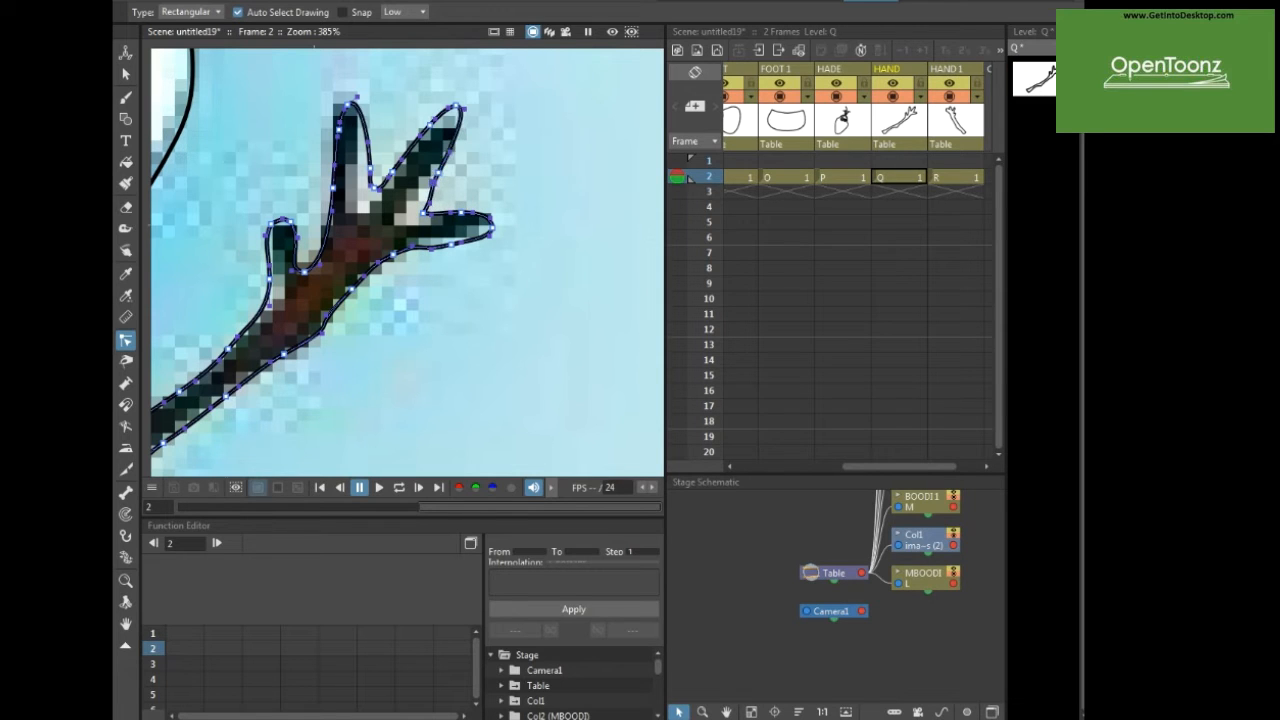
click(424, 212)
drag(423, 213, 403, 219)
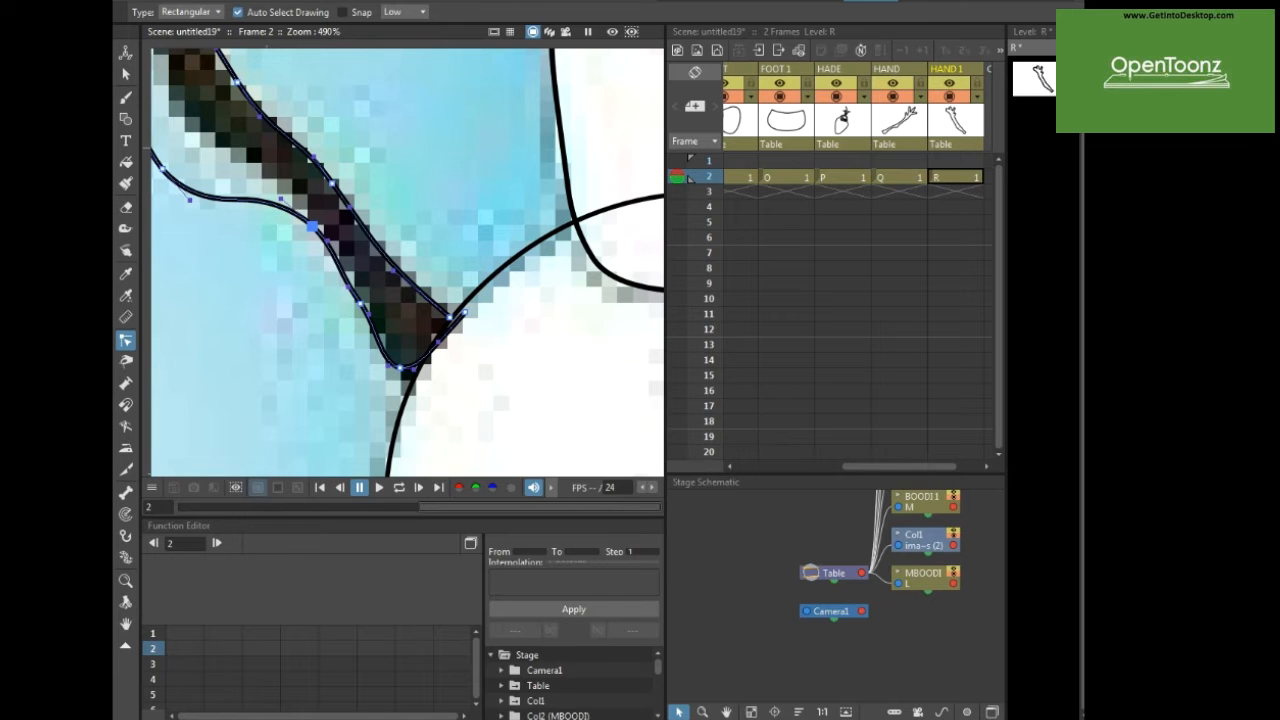
- Reshape the arm section of the HAND 1 outline by its control points so it hugs the left stick arm
drag(347, 287, 349, 278)
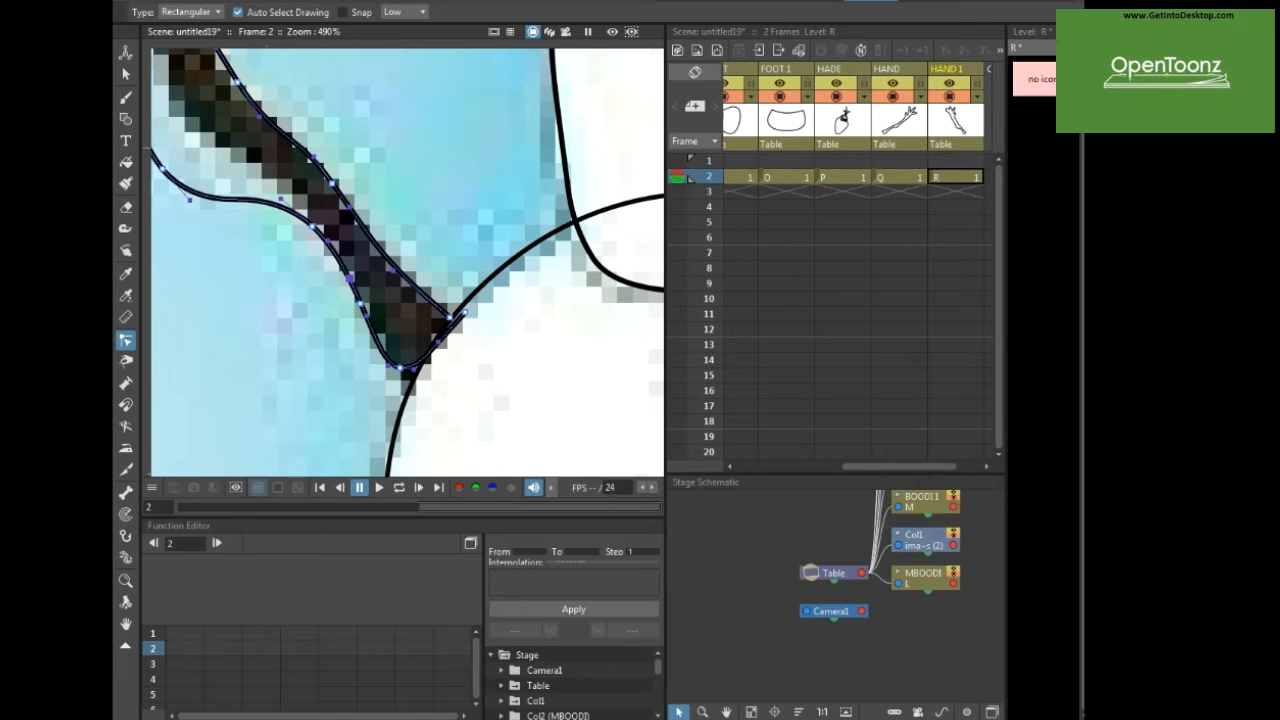
drag(310, 240, 452, 286)
drag(408, 194, 437, 307)
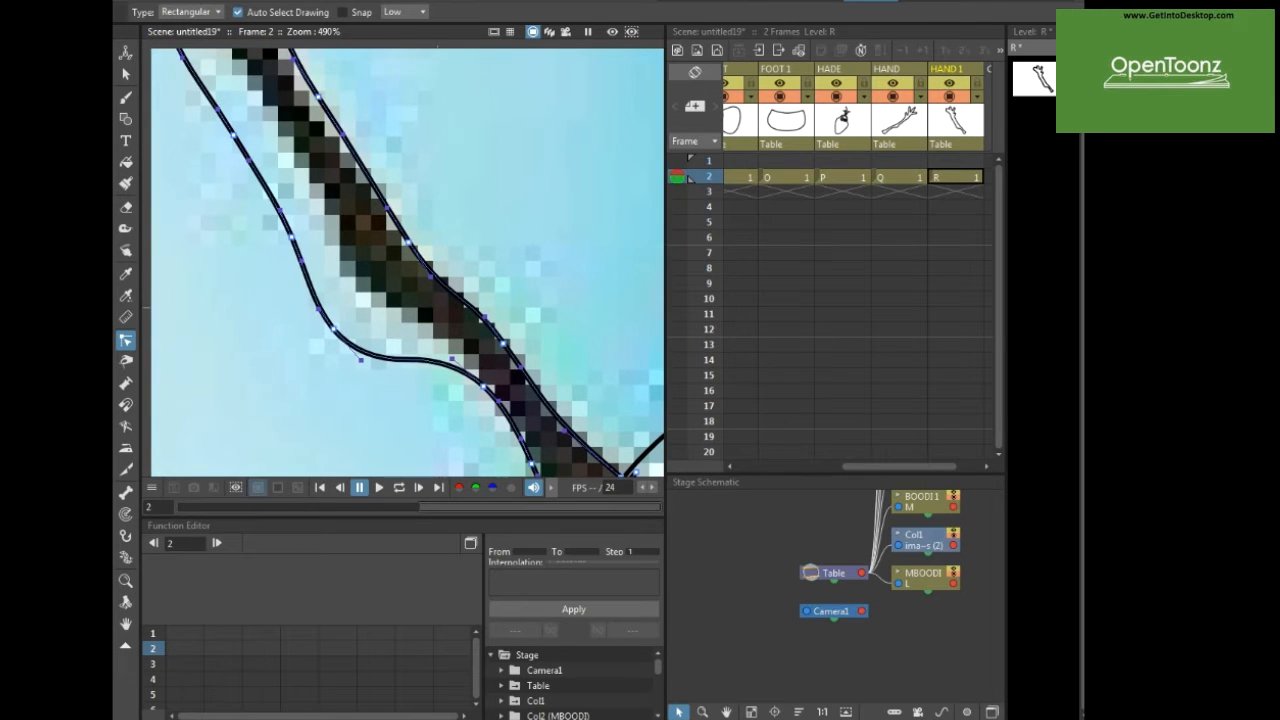
click(333, 329)
drag(333, 329, 398, 310)
drag(291, 237, 331, 214)
drag(325, 138, 437, 282)
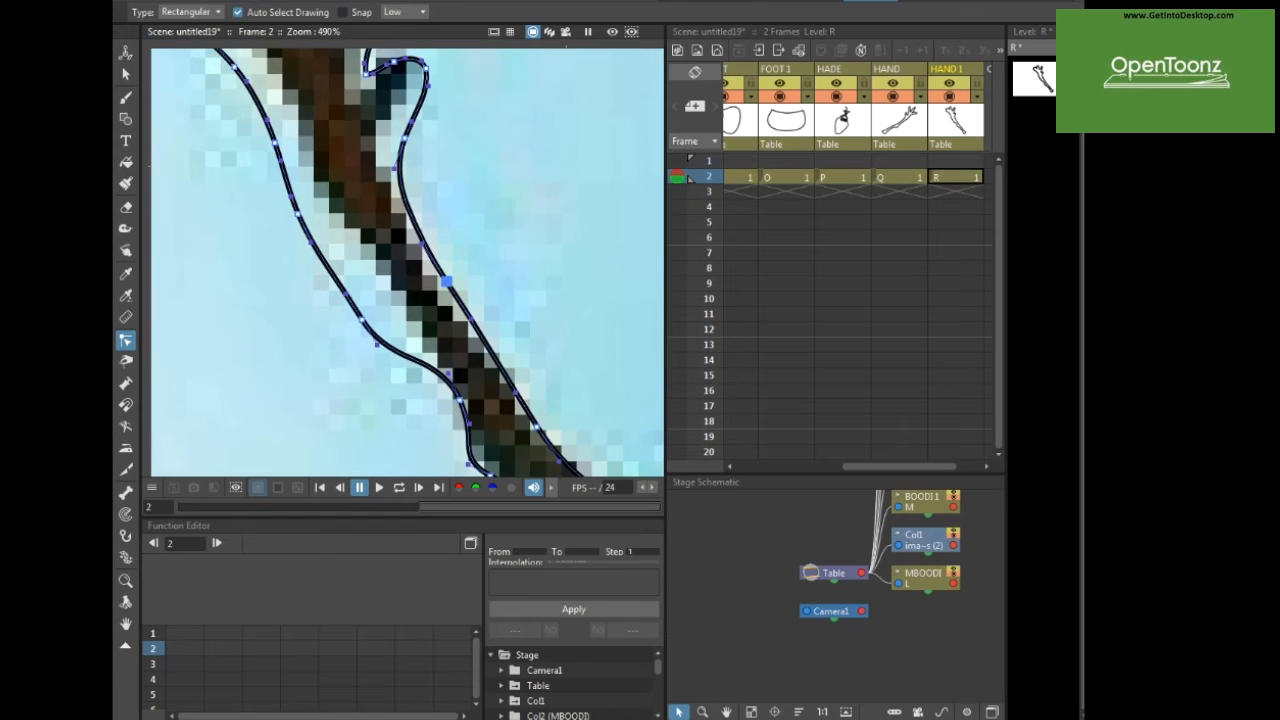
drag(361, 320, 389, 281)
- Reshape the finger outlines on the HAND 1 level, narrowing the leftmost finger to match the reference image
scroll(389, 281, up, 5)
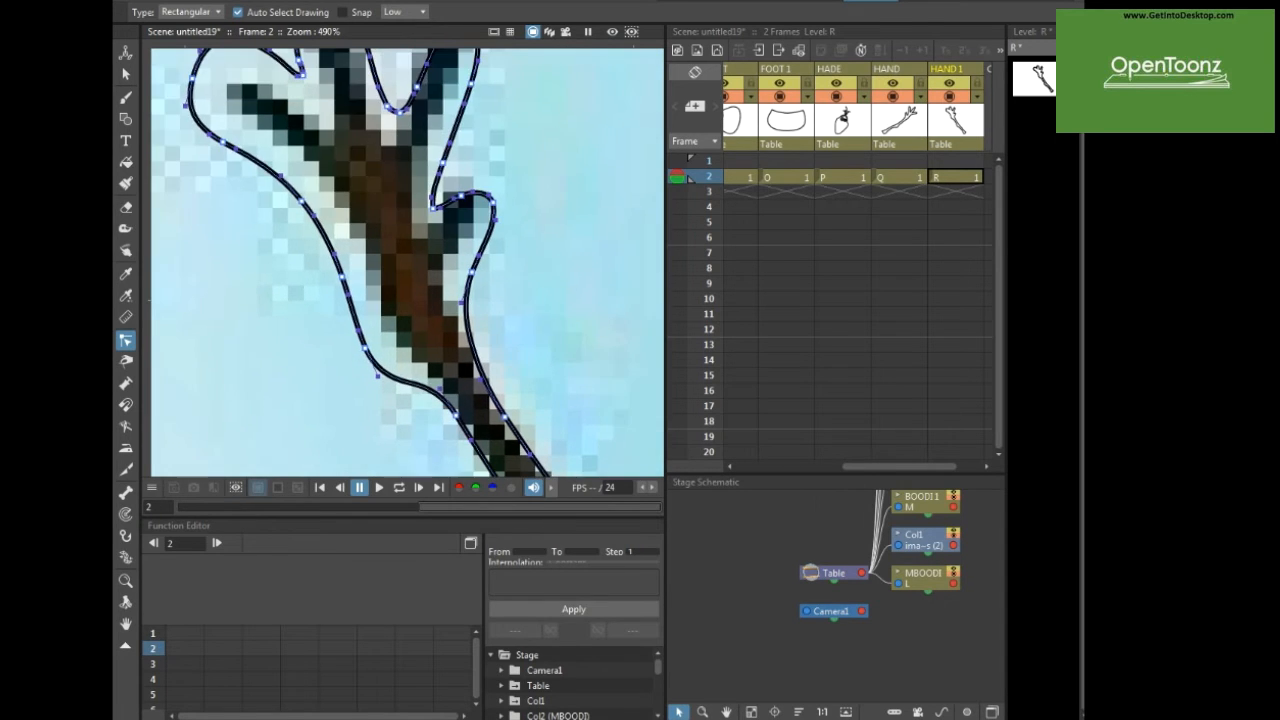
drag(428, 178, 417, 183)
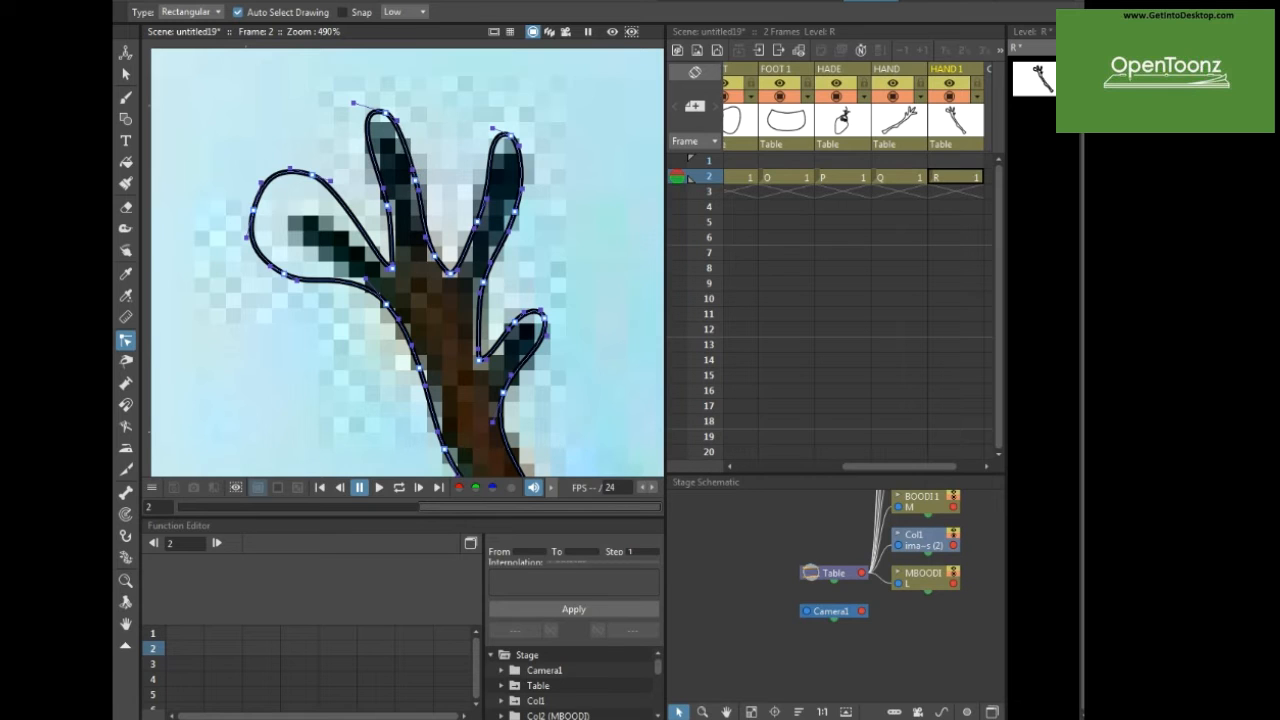
drag(312, 177, 332, 218)
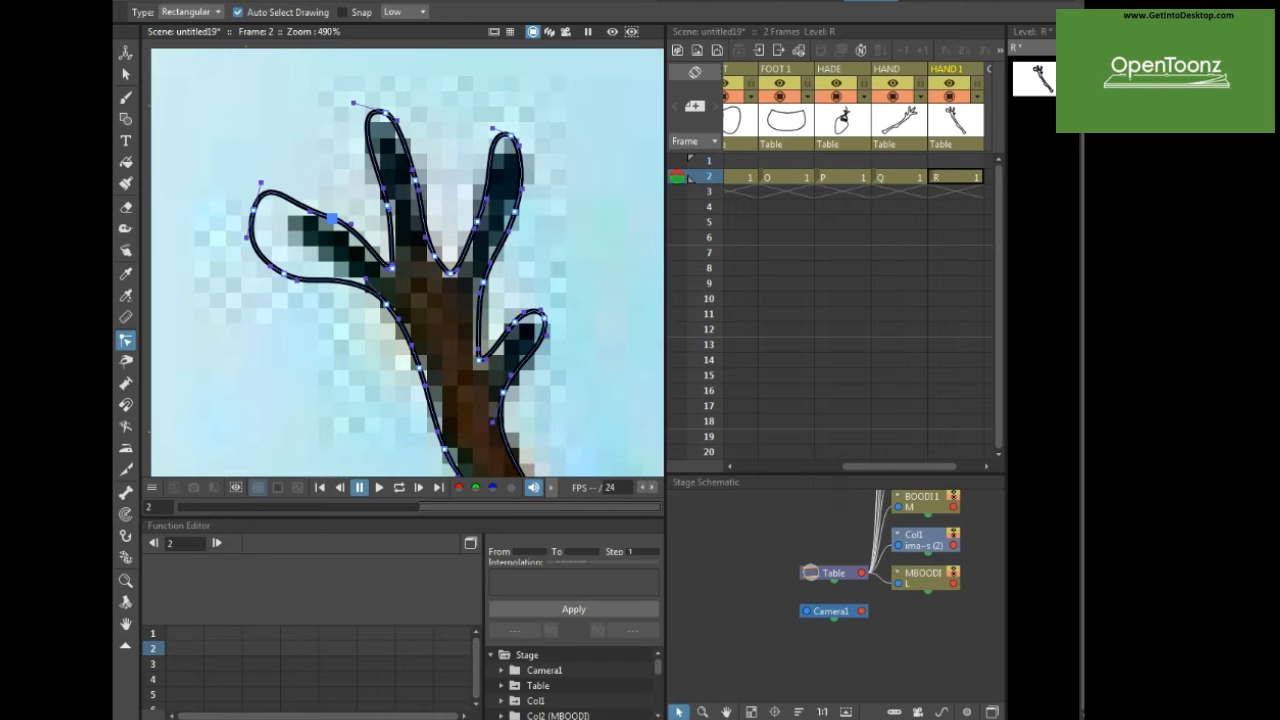
drag(253, 210, 301, 210)
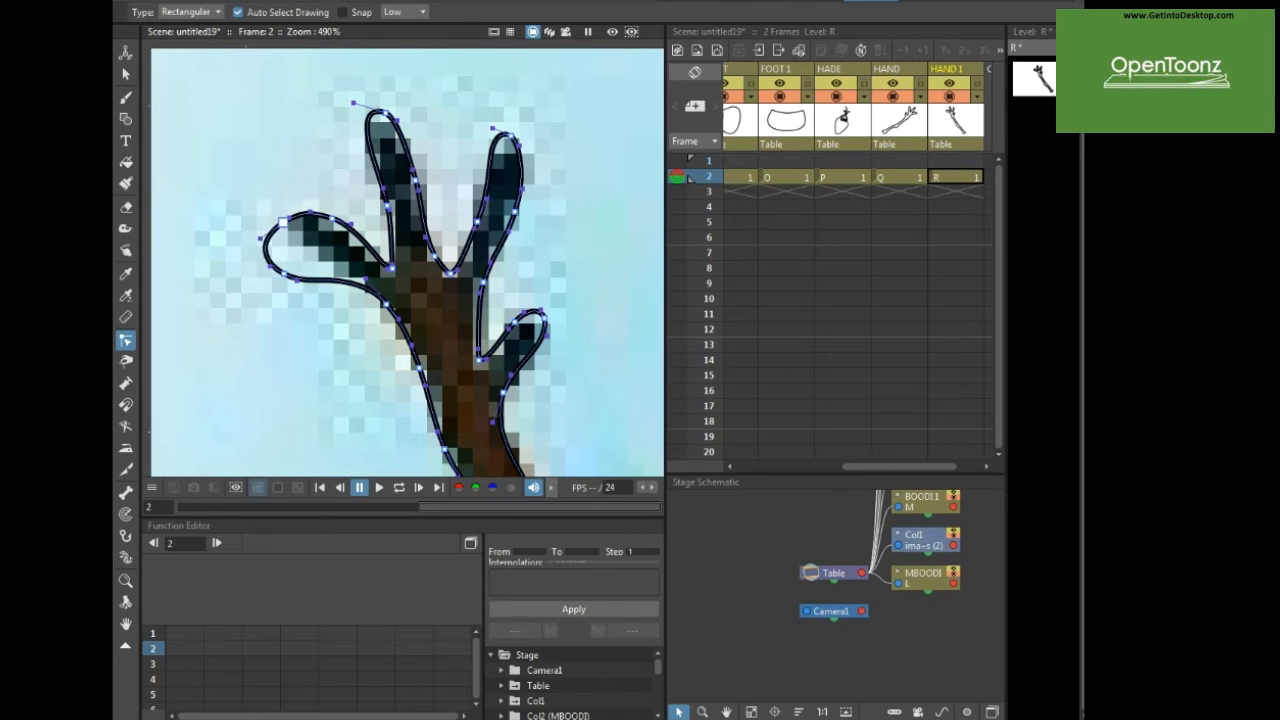
drag(284, 273, 283, 240)
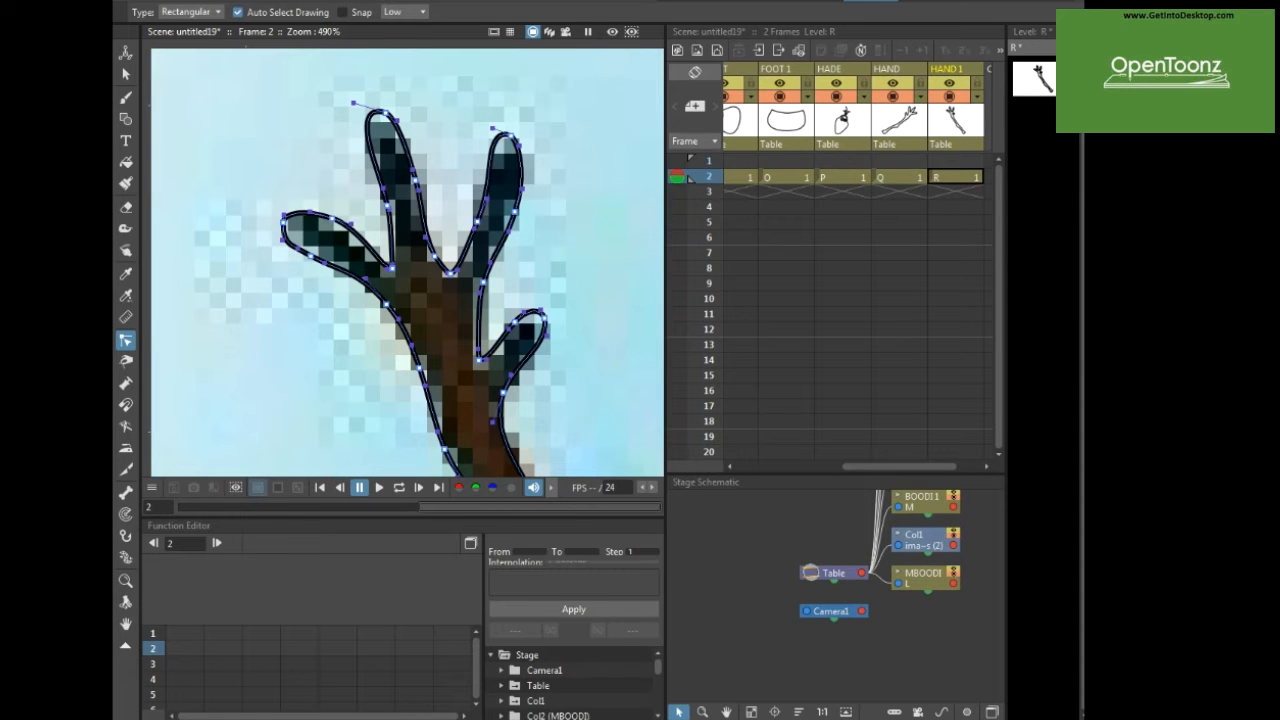
scroll(520, 281, down, 3)
drag(520, 281, 320, 102)
click(631, 32)
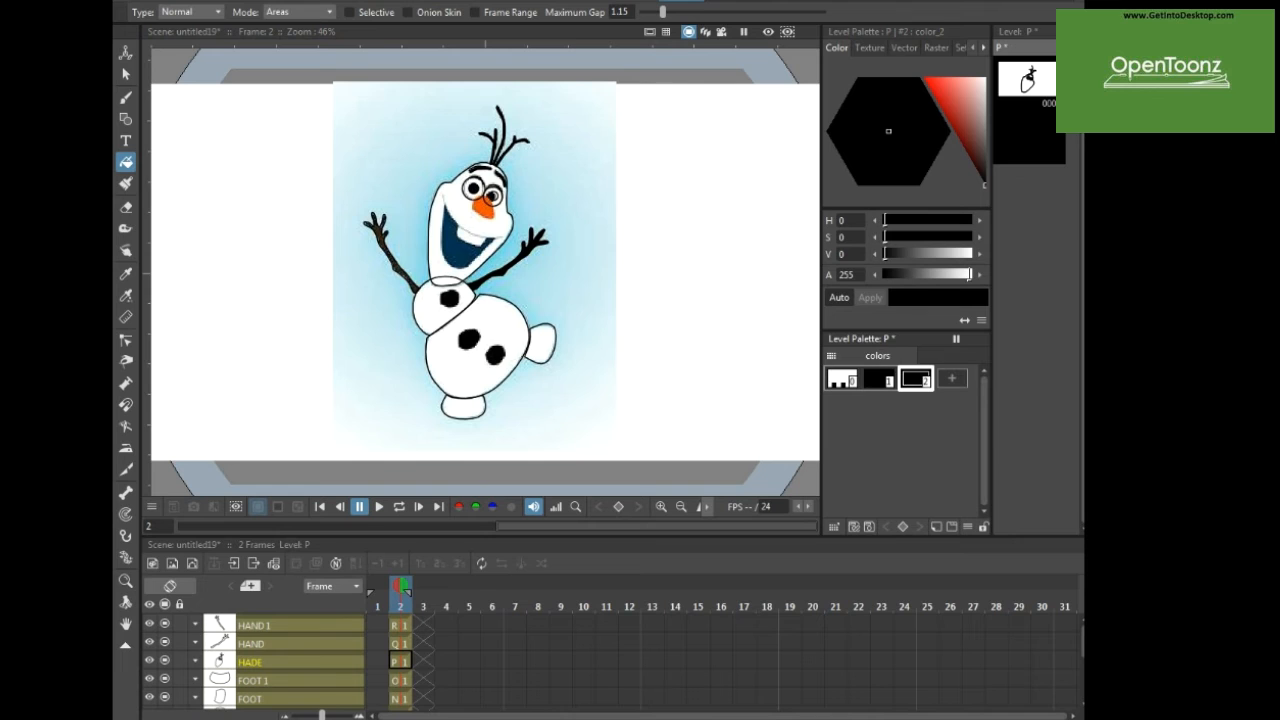
- Set the color_2 style in the HADE level palette to off-white with H 0, S 2, V 95 and A 255
click(977, 88)
drag(977, 88, 984, 90)
drag(960, 254, 966, 256)
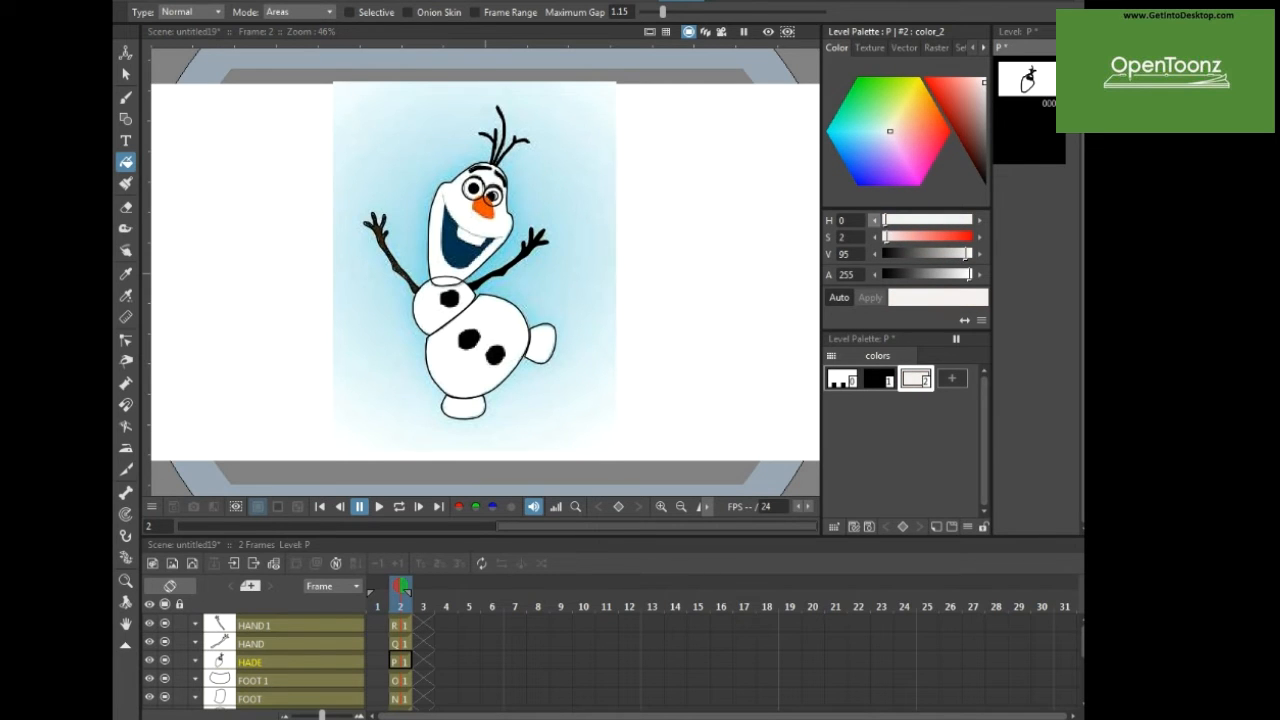
- Fill the snowman's head on the HADE level with the off-white style and turn on the viewer preview
scroll(505, 327, up, 1)
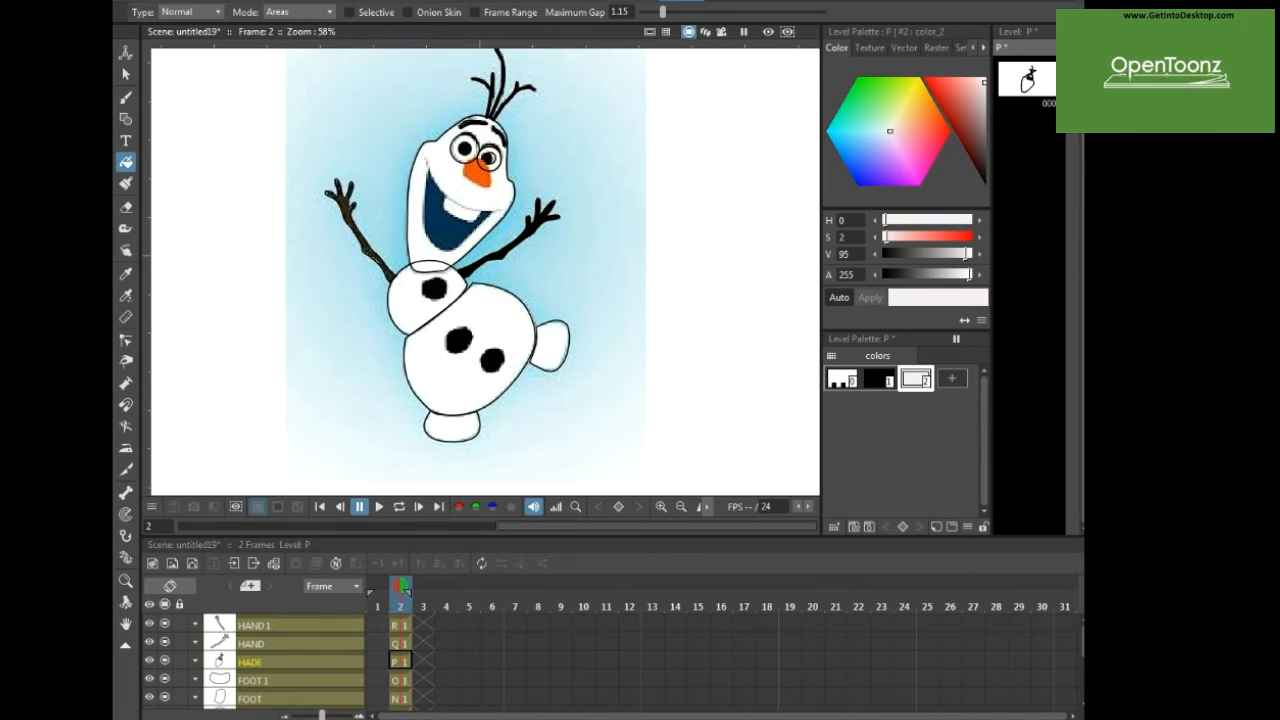
scroll(459, 189, up, 3)
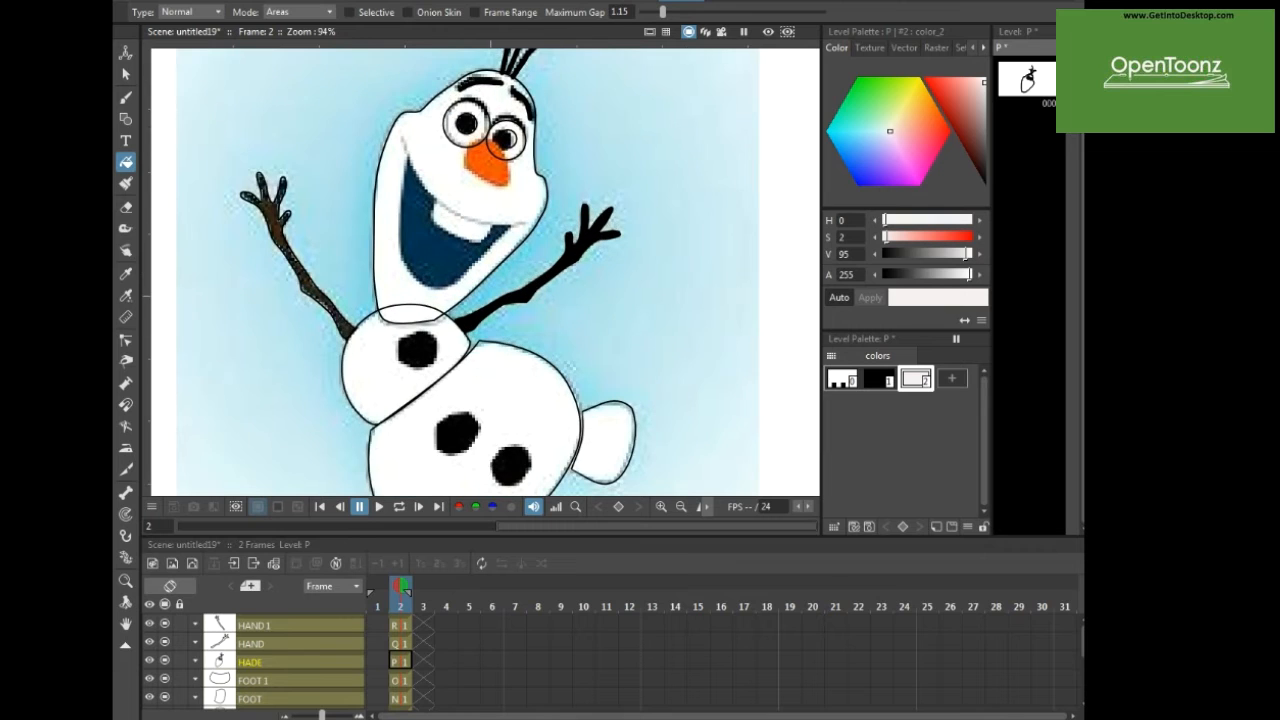
click(788, 31)
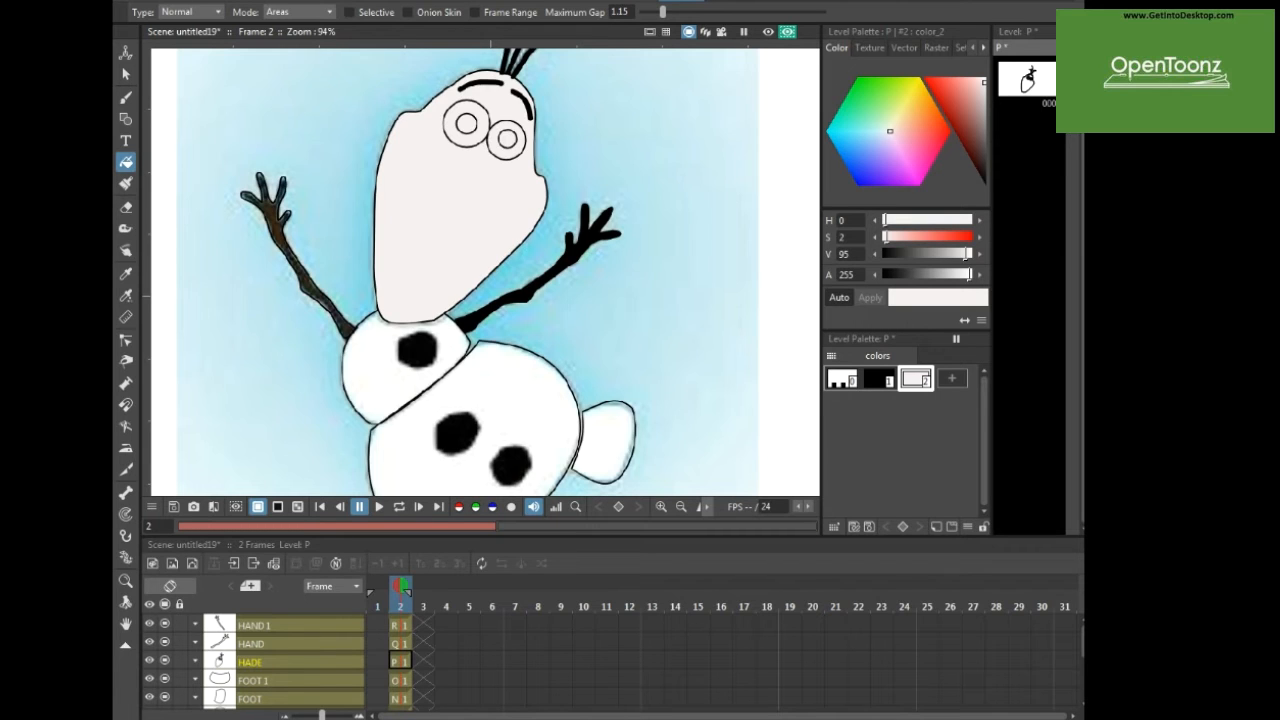
- Fill the inner circles of both eyes with the black color_1 style
click(879, 378)
click(466, 124)
click(508, 139)
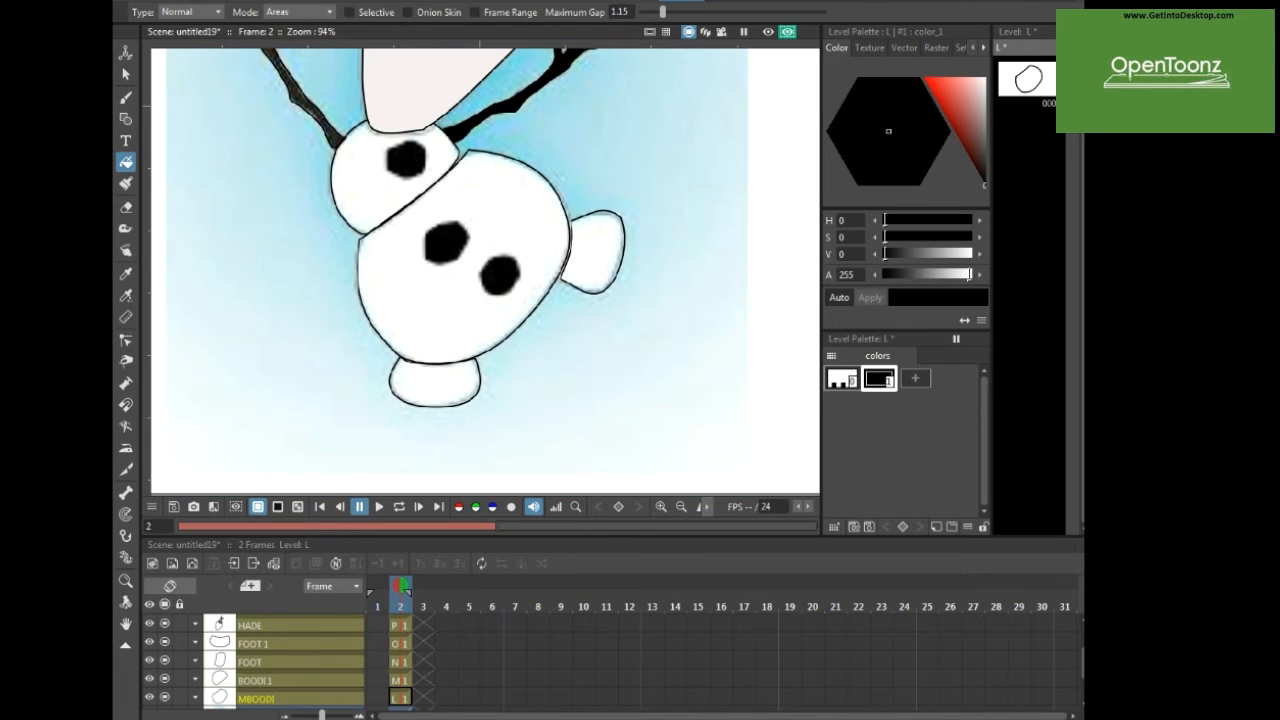
- Add a new style to the MBOODI palette with the head's off-white sampled into it, and fill the large lower body
click(915, 378)
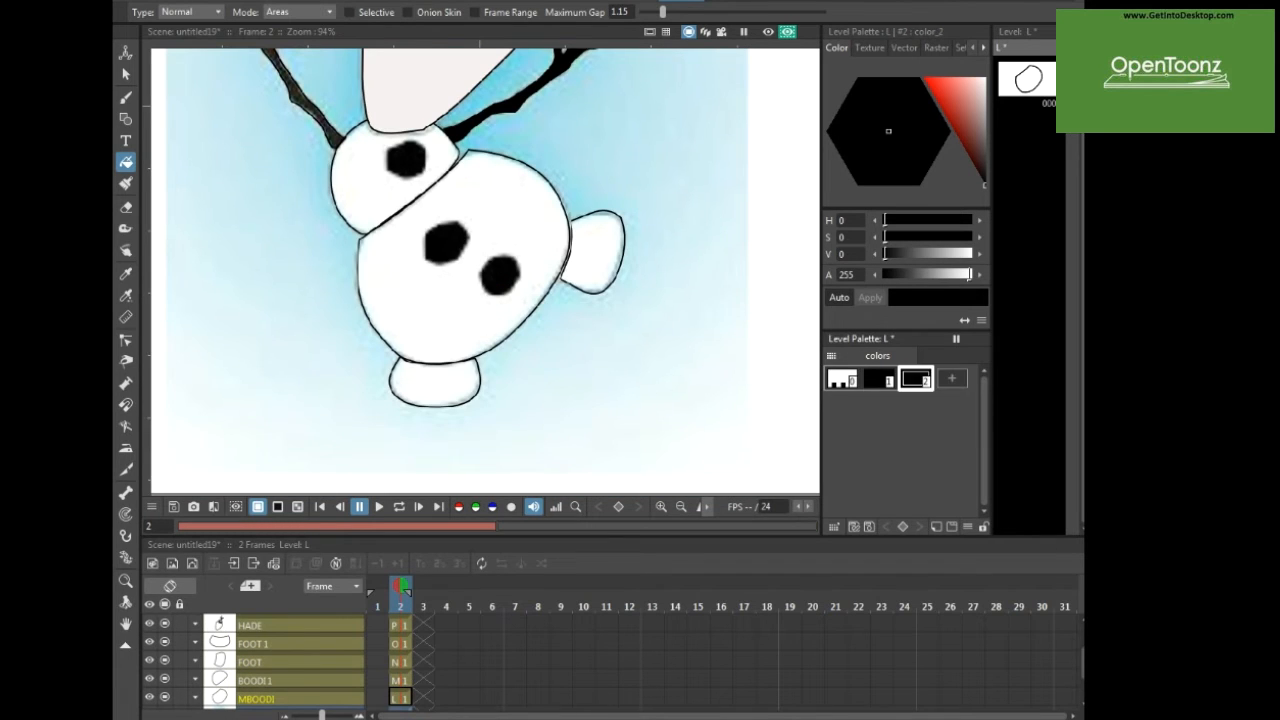
click(126, 295)
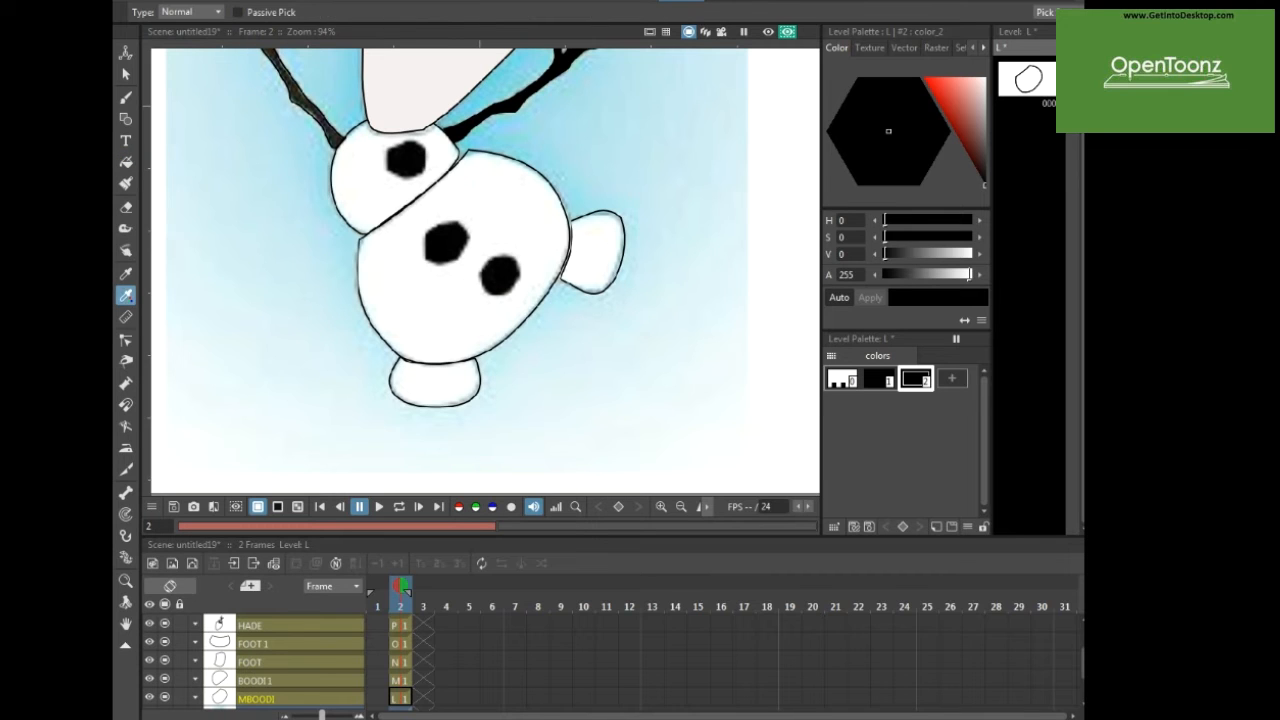
click(424, 92)
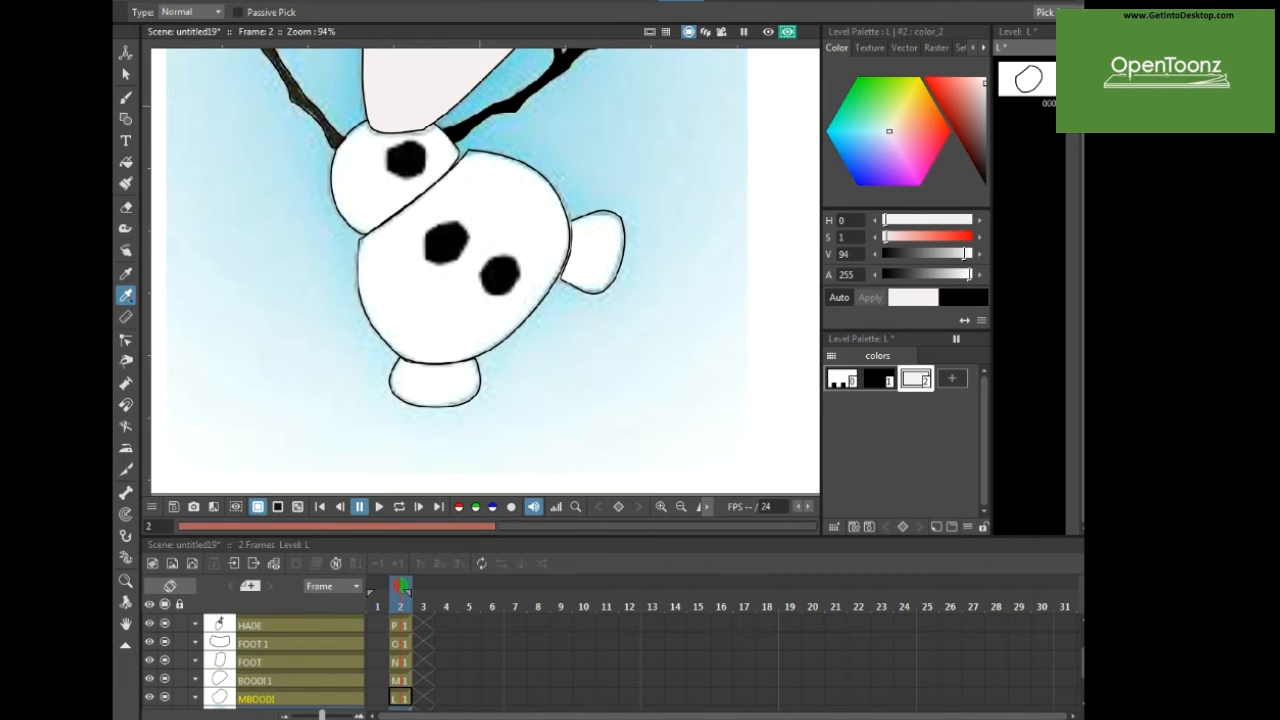
key(f)
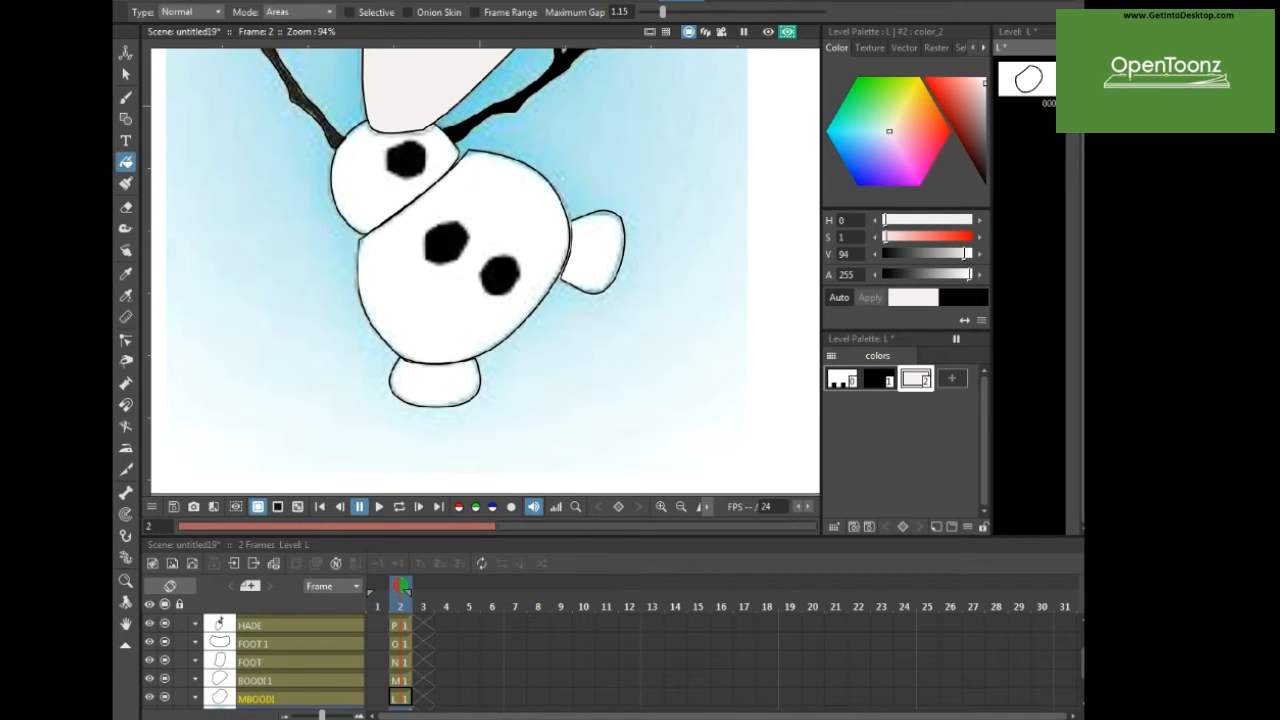
click(462, 268)
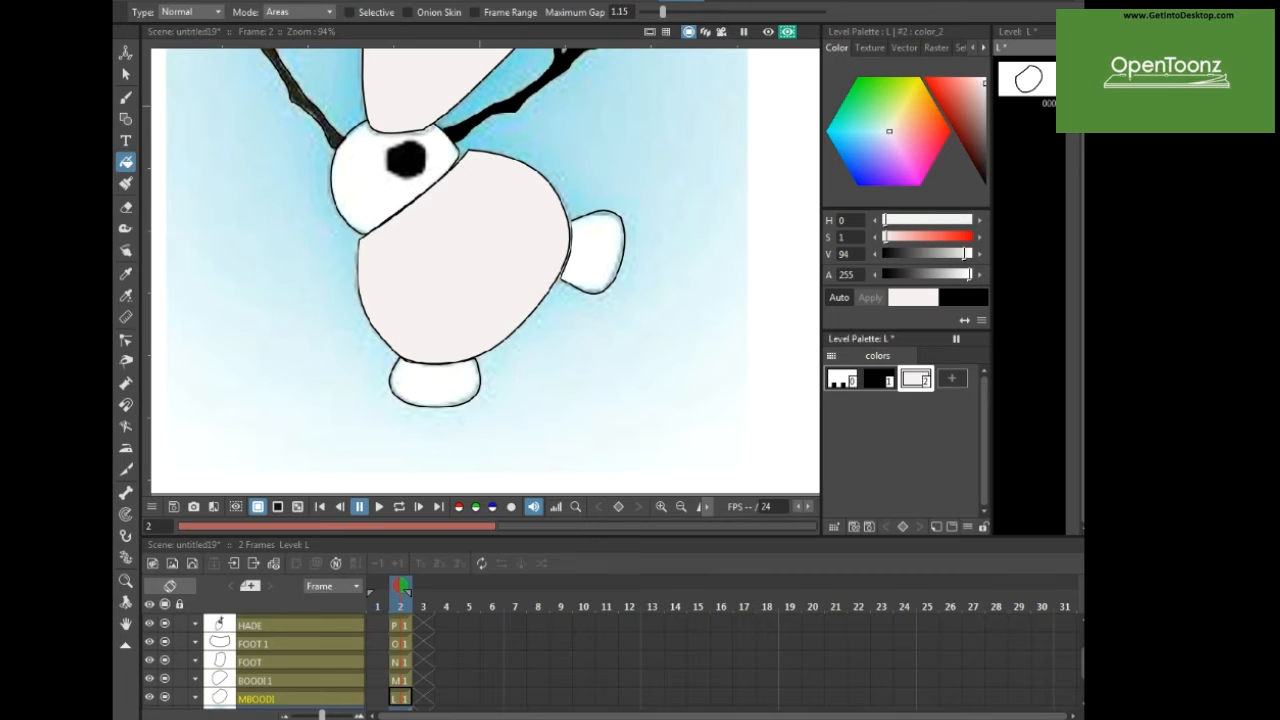
scroll(280, 660, down, 2)
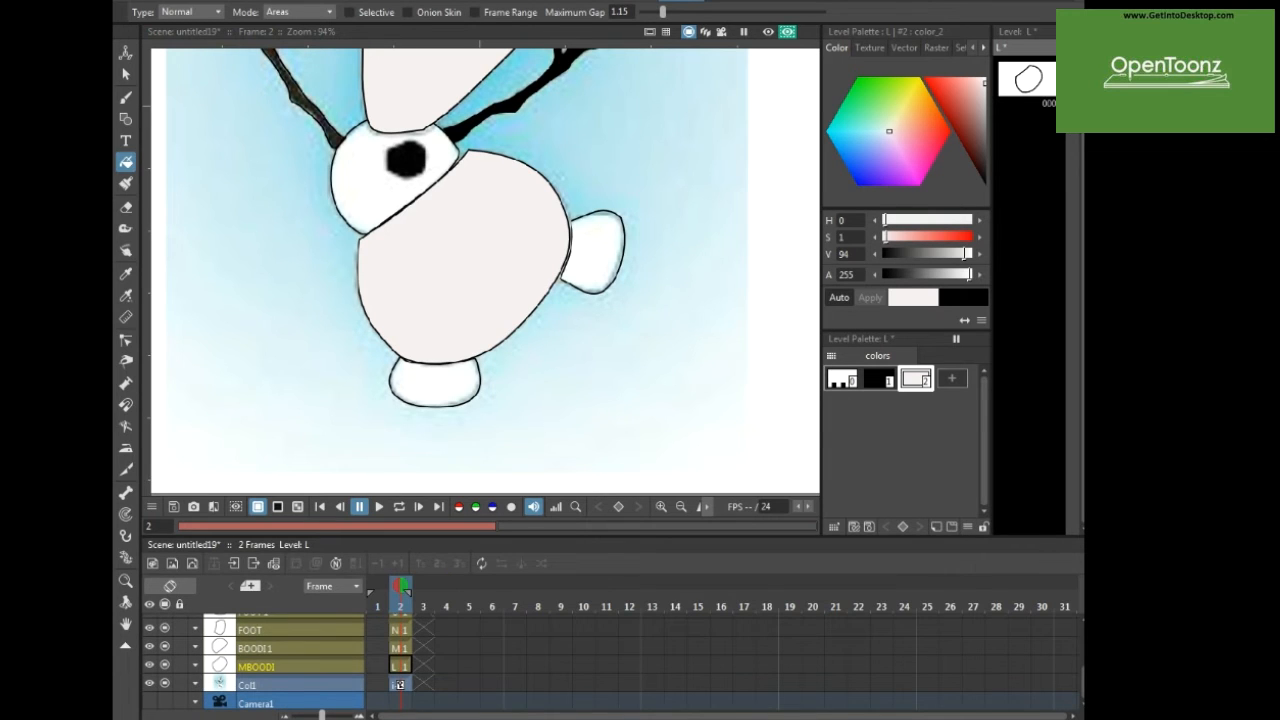
- Add a new style to the BOODI1 palette with the lower body's off-white sampled into it, and fill the middle body
click(268, 648)
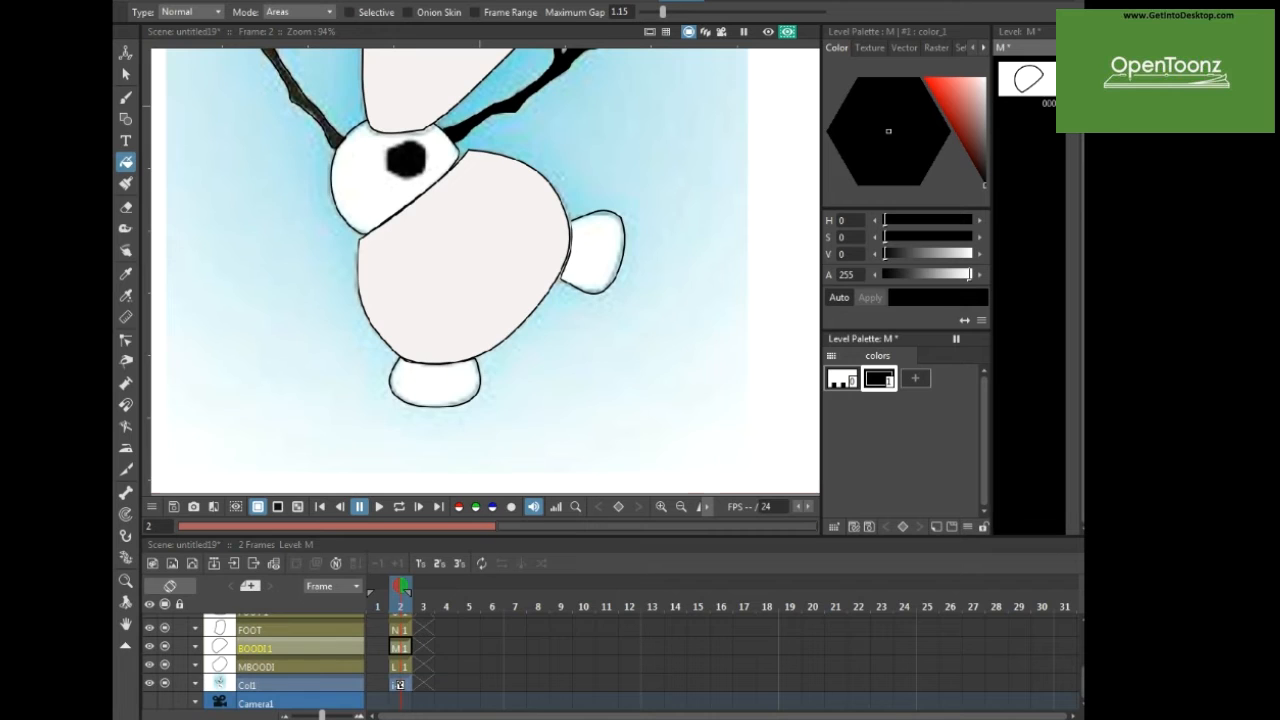
click(915, 378)
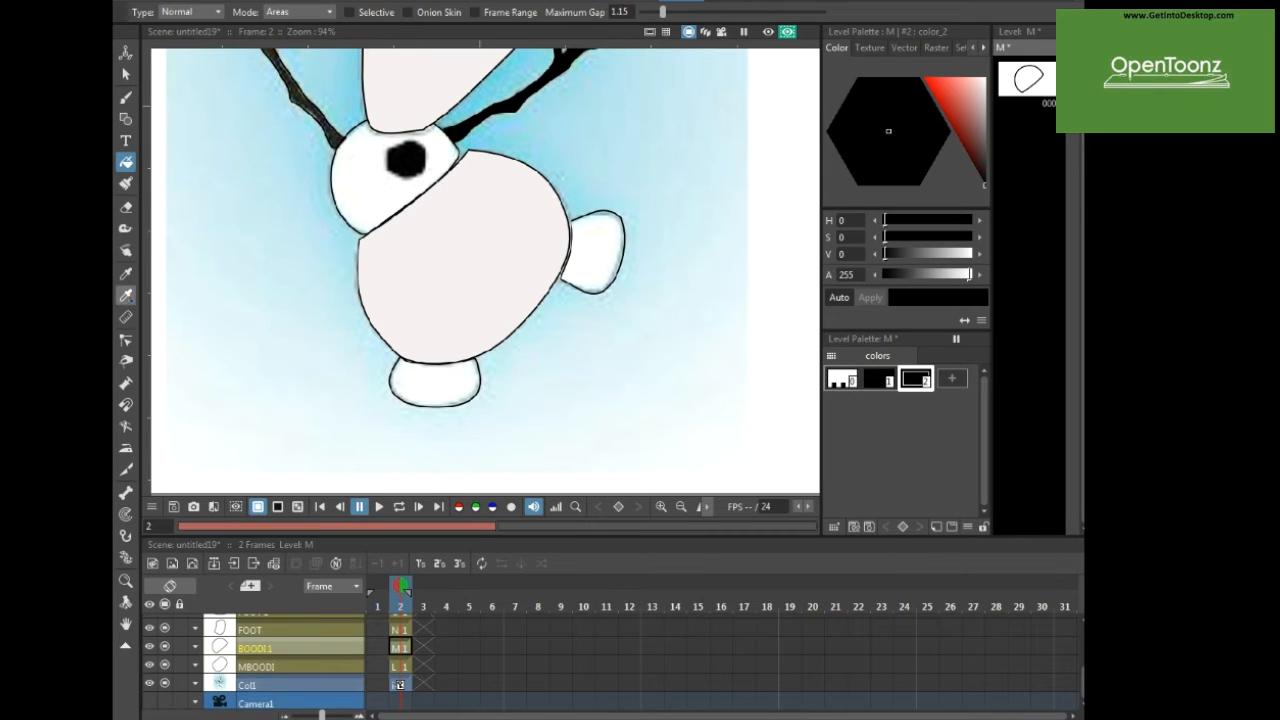
click(126, 295)
click(465, 265)
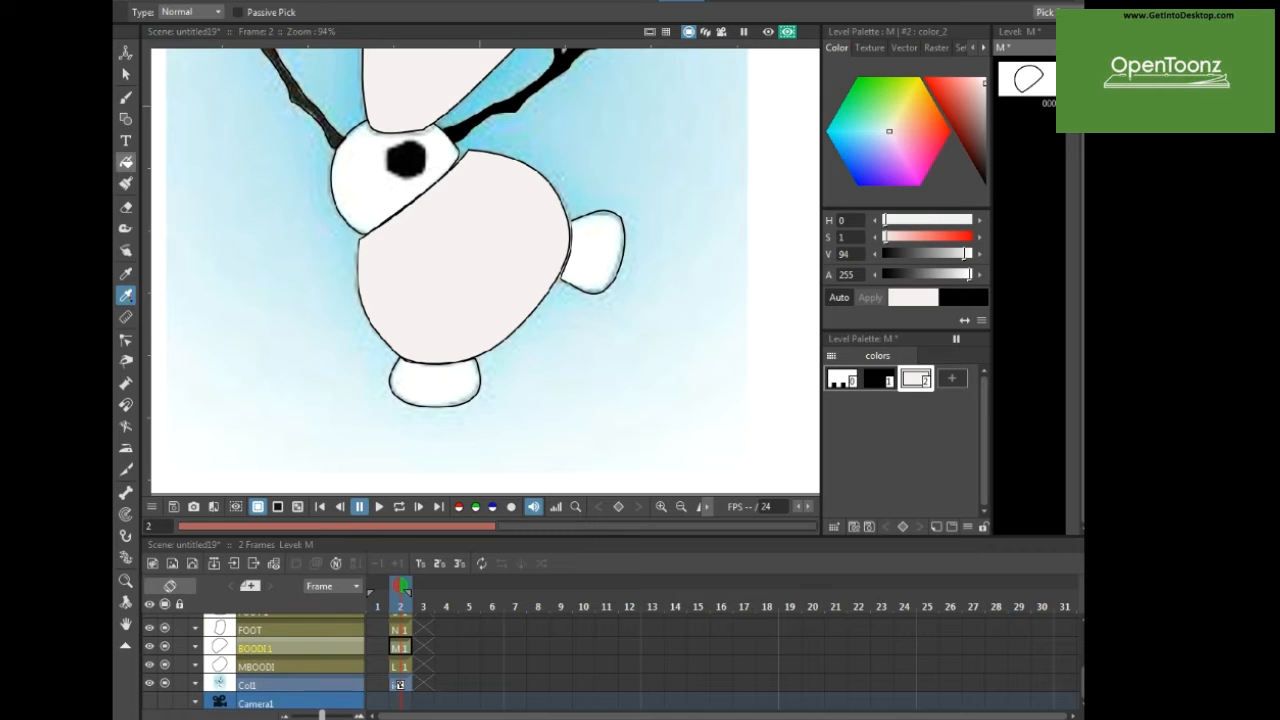
click(126, 162)
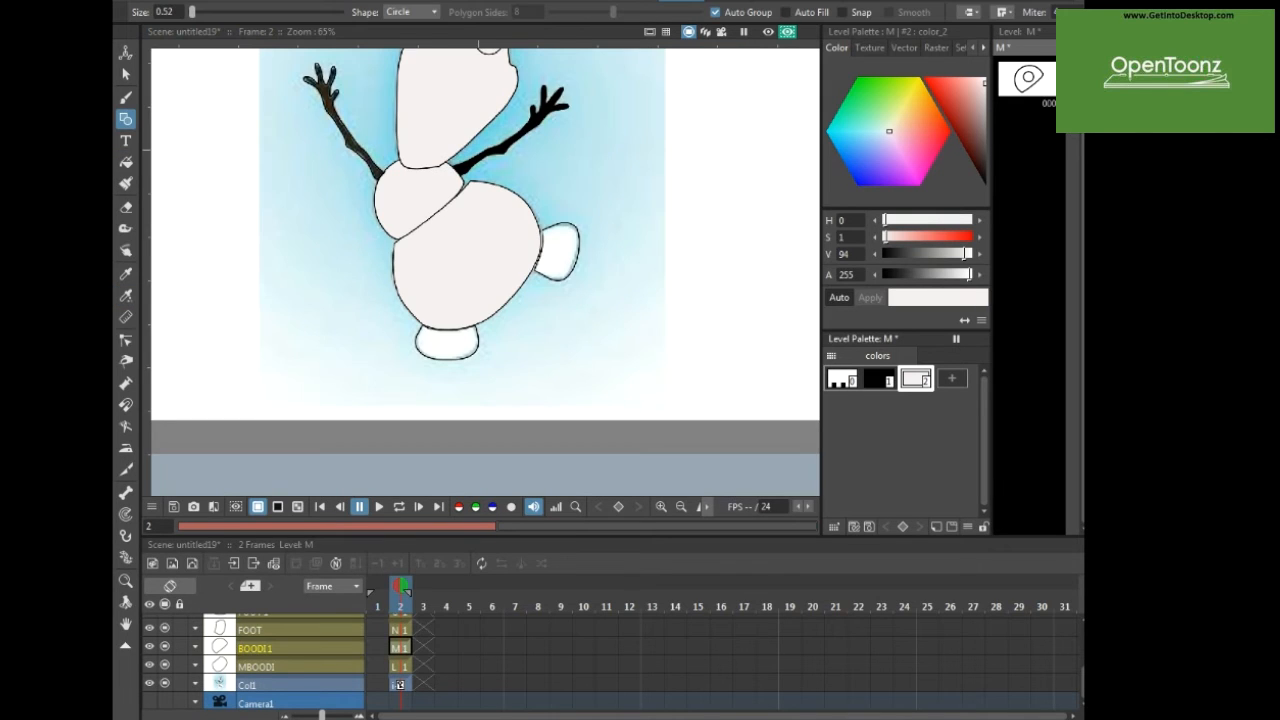
- Draw a circular button on the middle body in the BOODI1 level and fill it with the black color_1 style
click(879, 379)
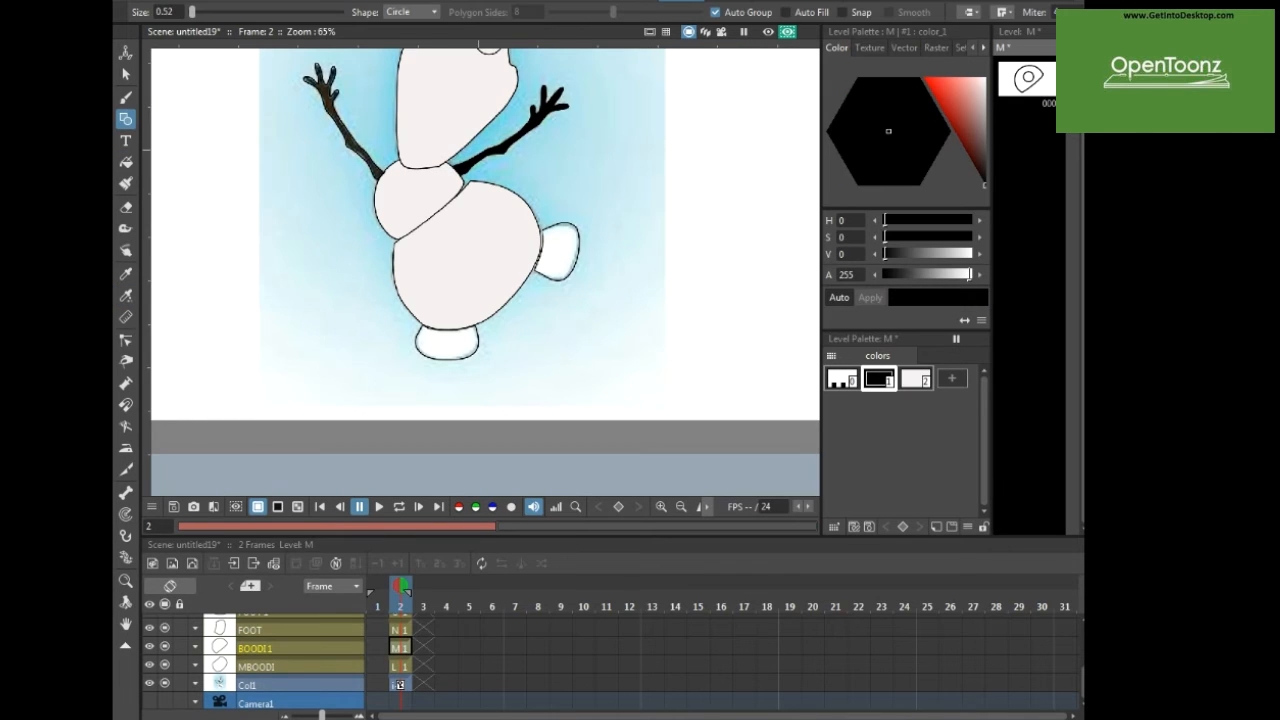
drag(417, 193, 432, 207)
click(788, 32)
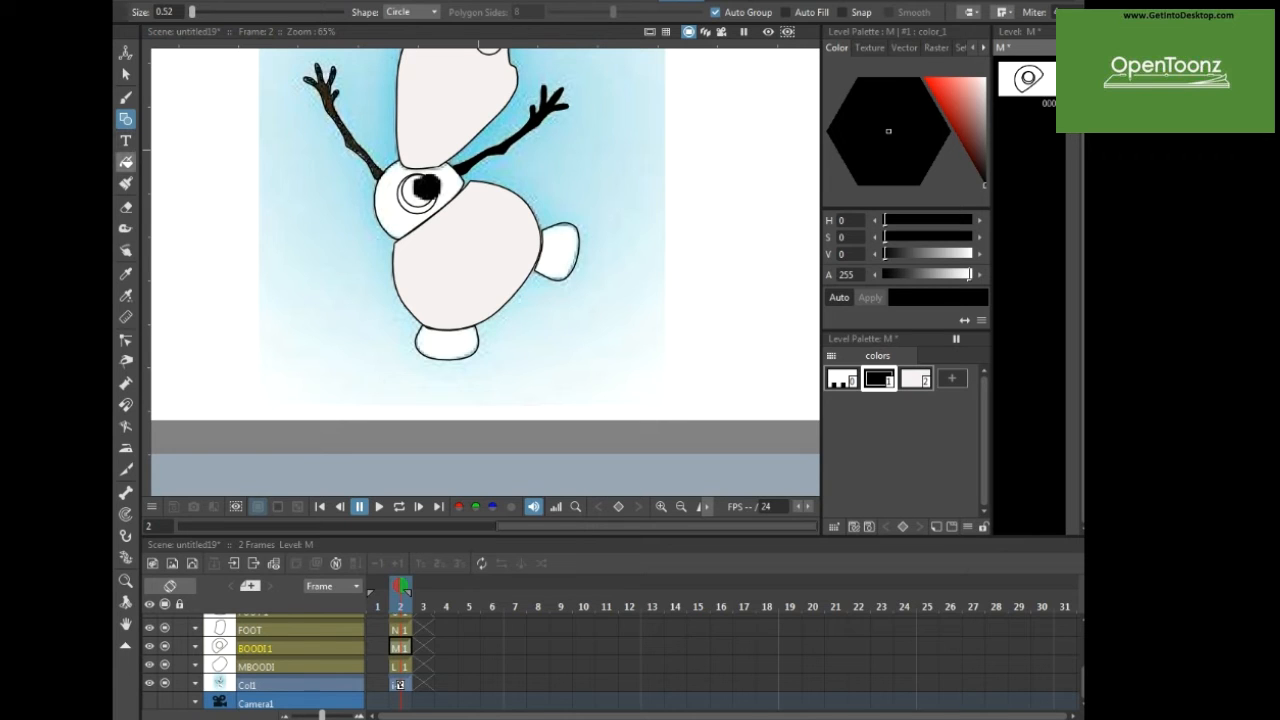
click(125, 161)
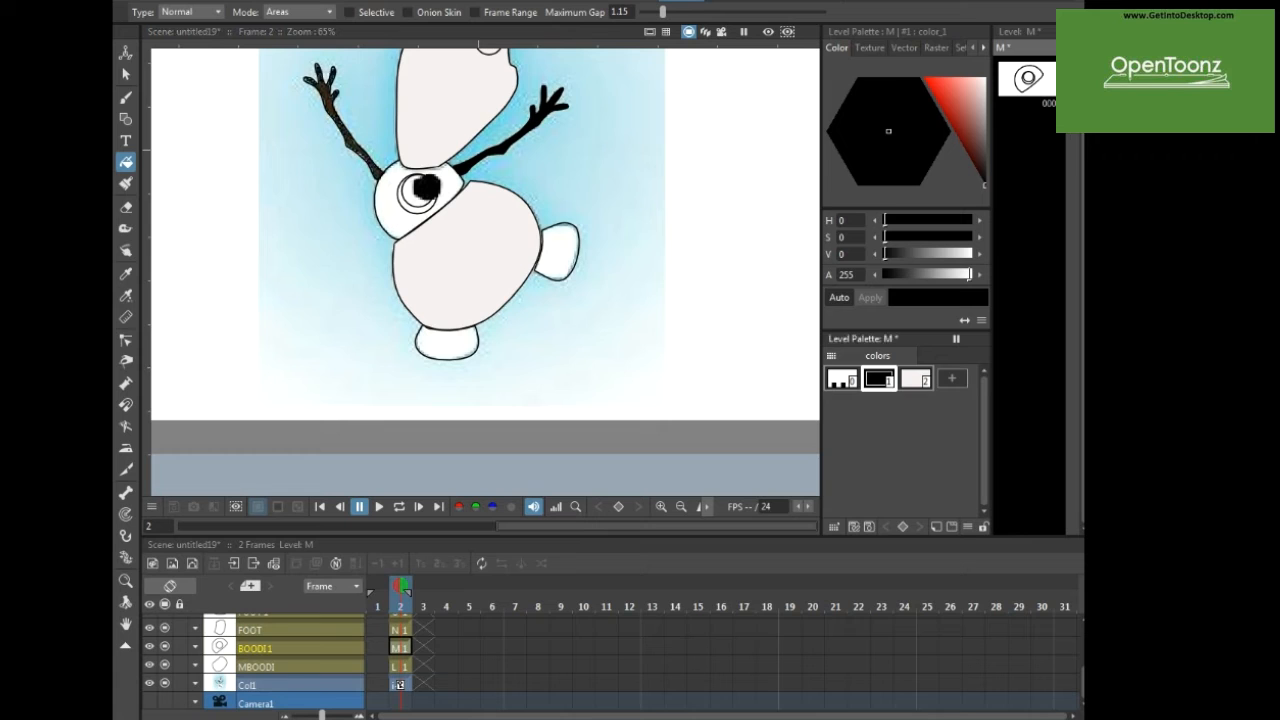
- Draw two circular buttons on the lower body in the MBOODI level and fill them with the black color_1 style
click(400, 666)
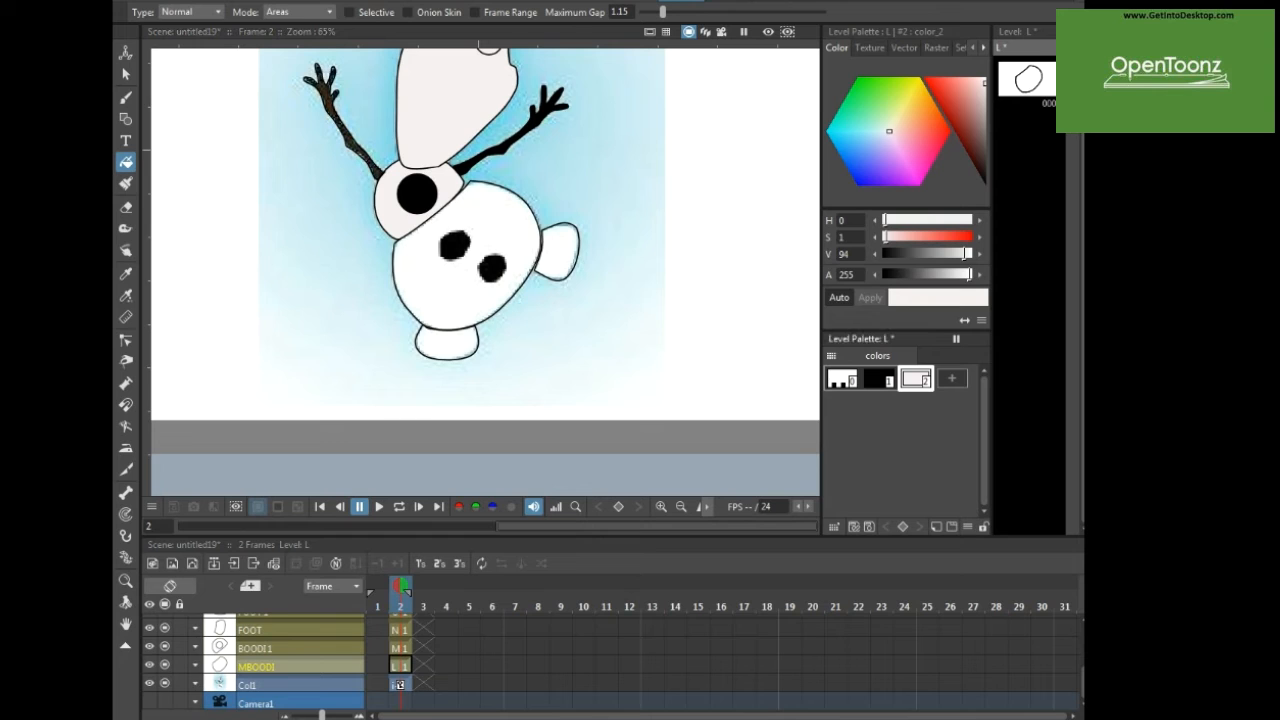
click(879, 379)
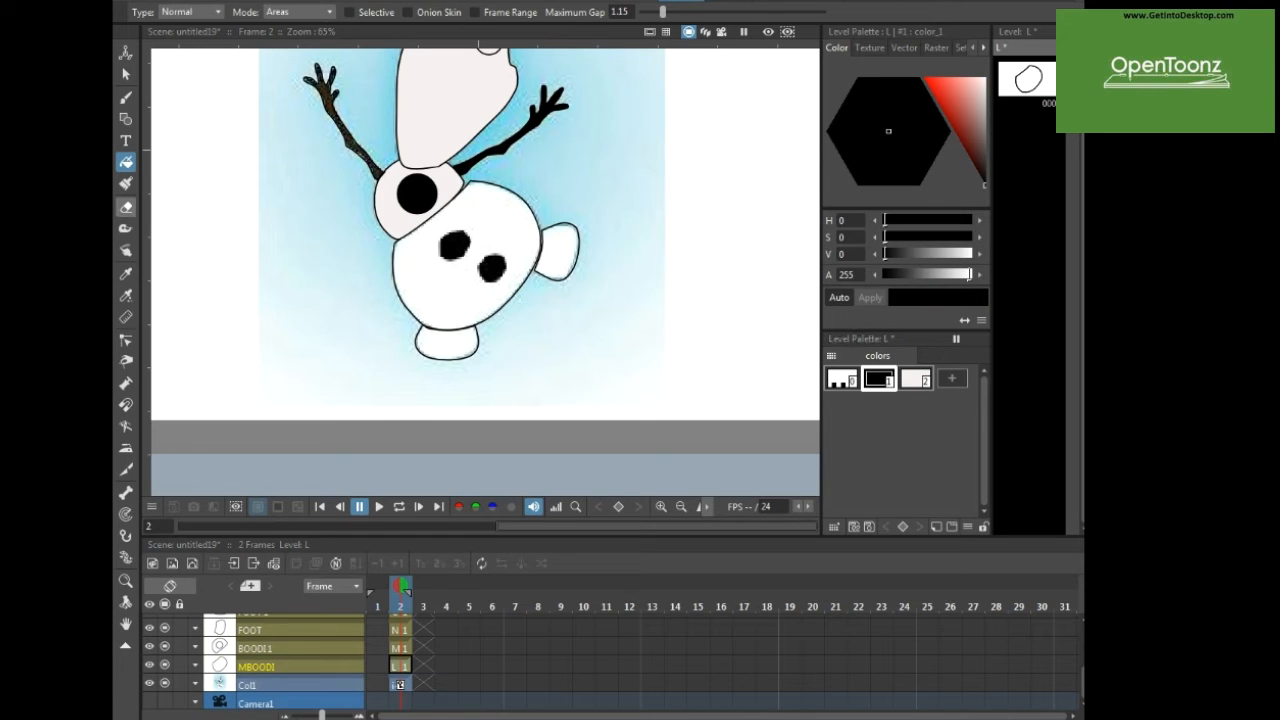
click(125, 118)
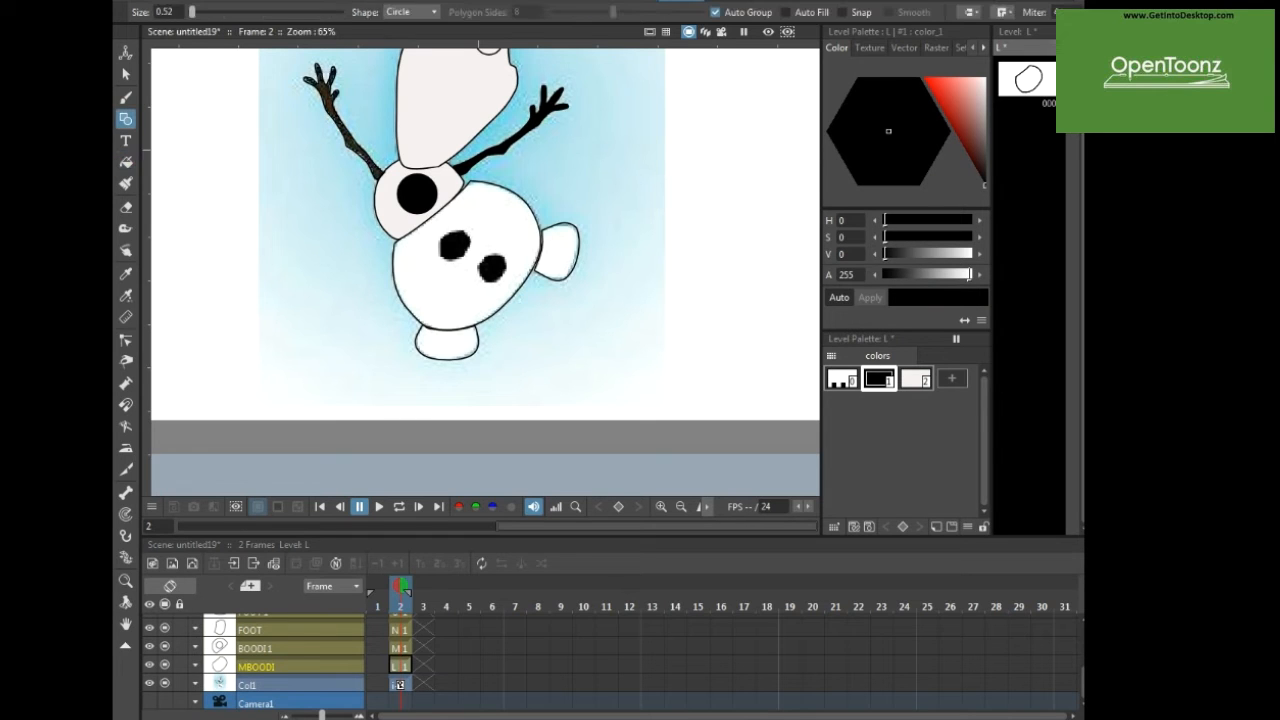
drag(455, 248, 497, 289)
key(f)
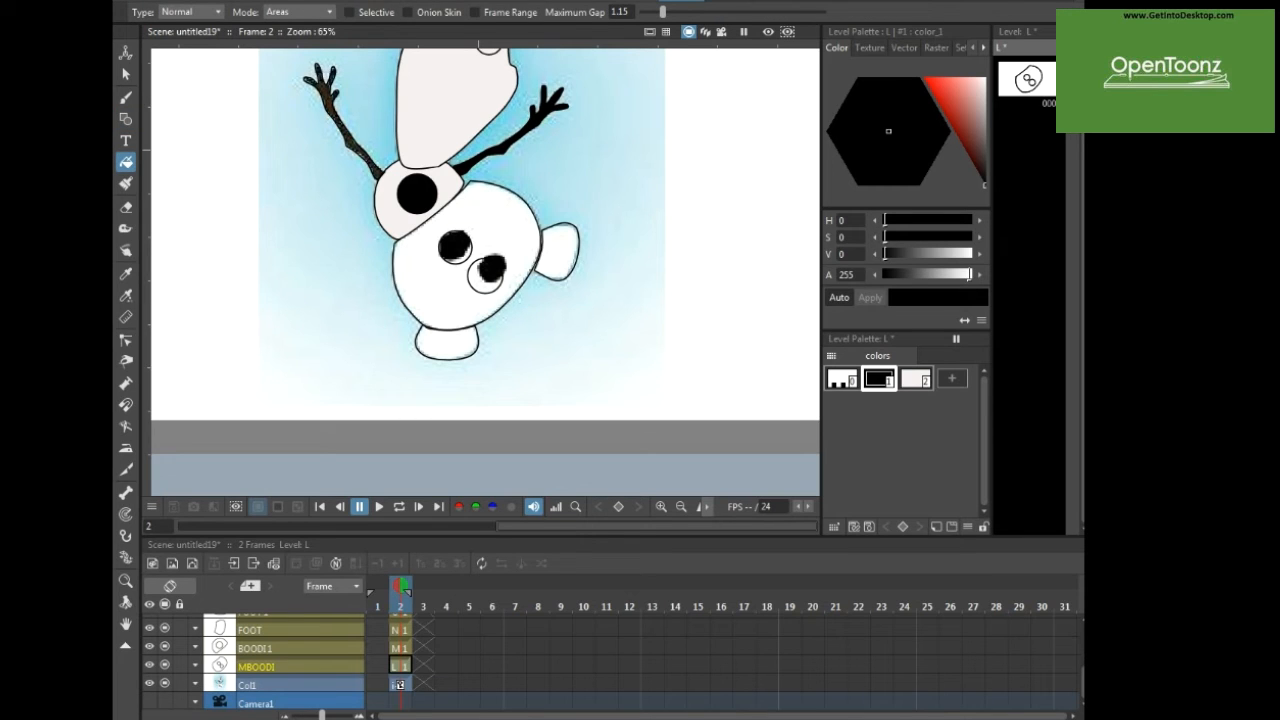
- Switch to the workspace with the vertical Xsheet and Stage Schematic, and select the HADE column
click(288, 648)
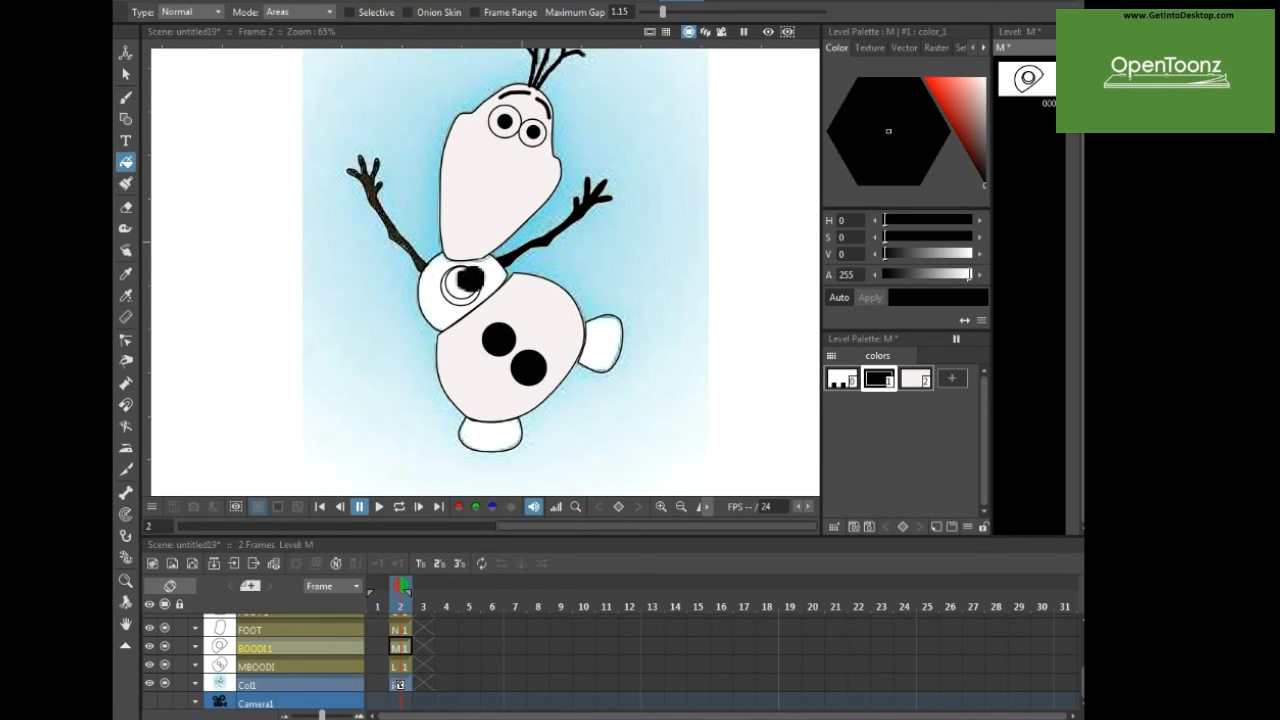
click(125, 97)
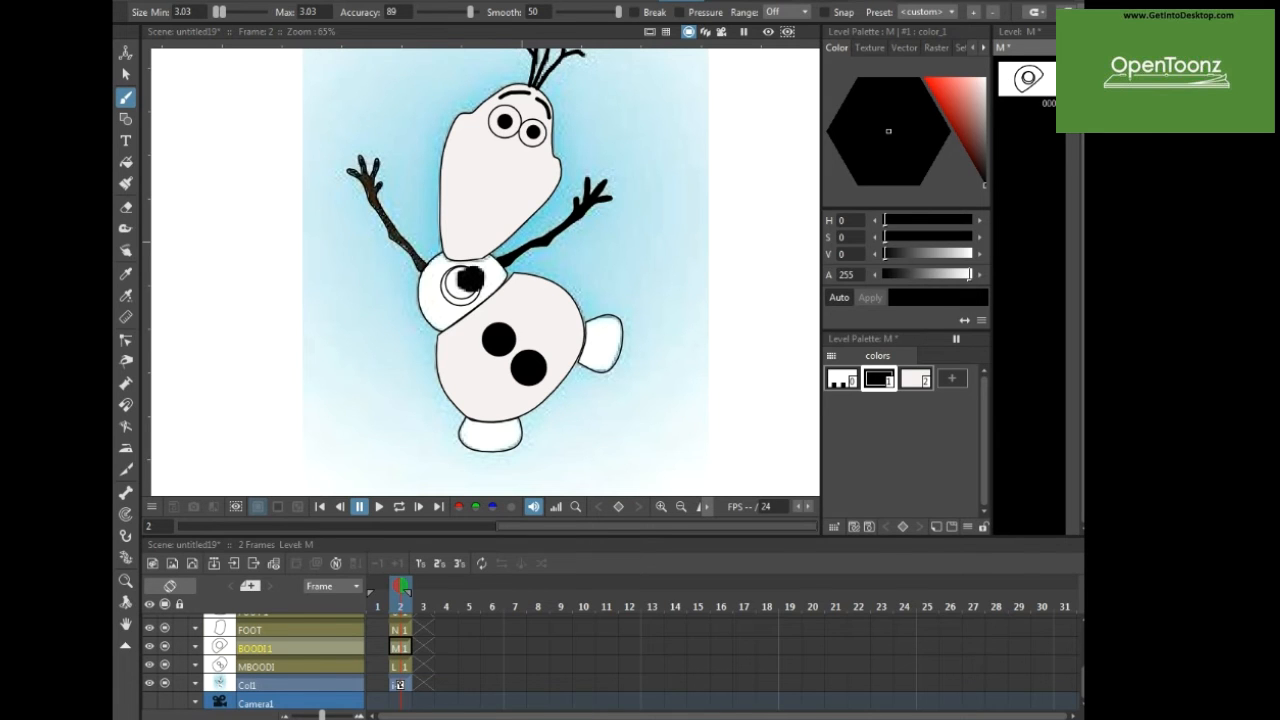
click(870, 1)
scroll(858, 300, left, 1)
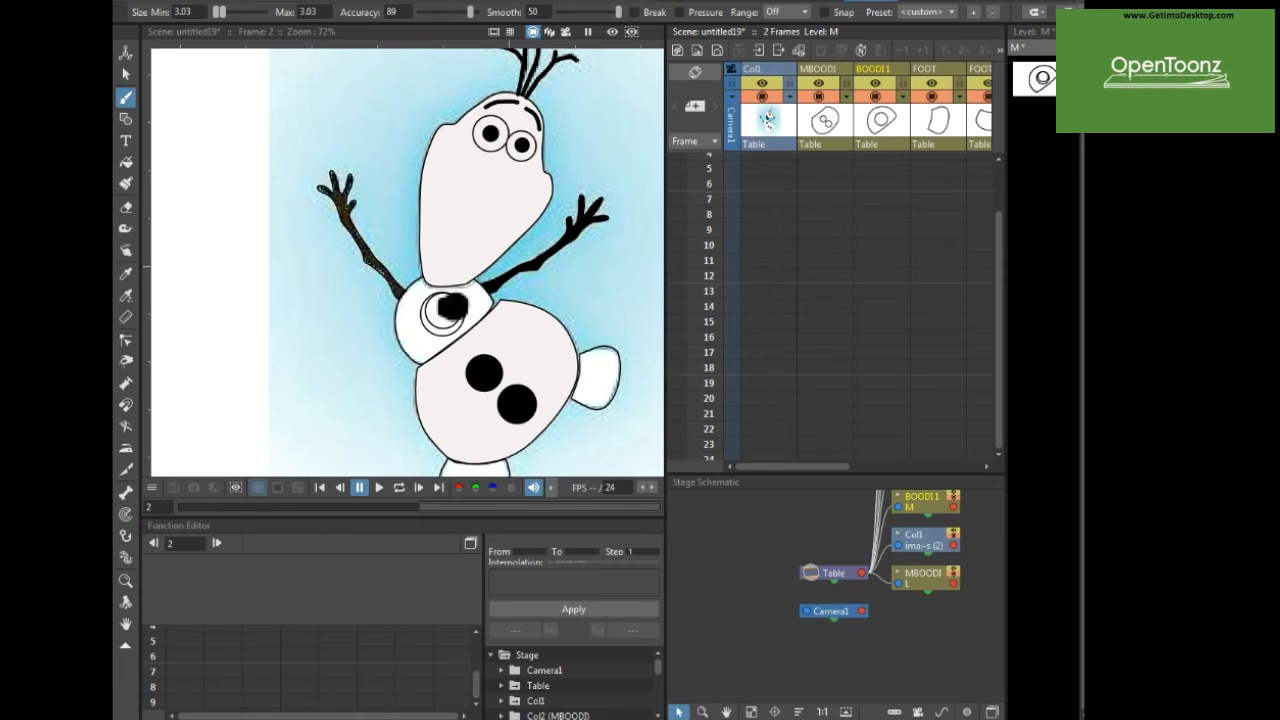
scroll(858, 300, right, 3)
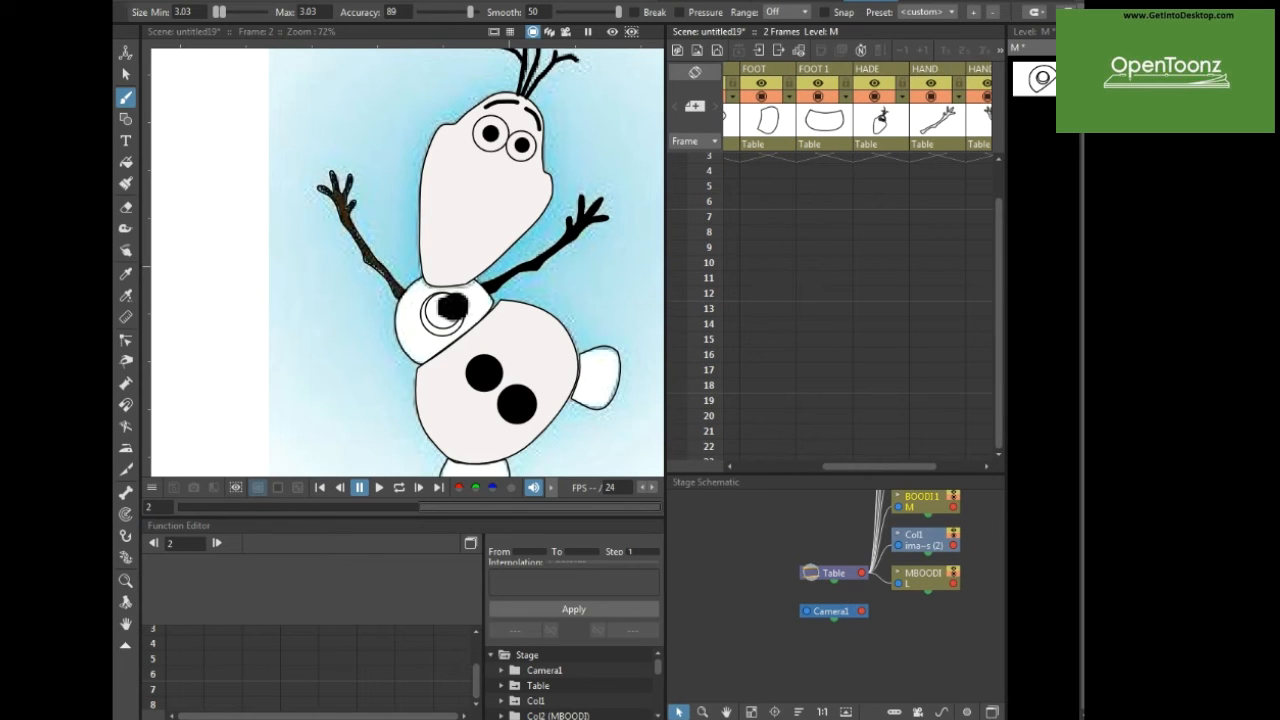
click(880, 120)
scroll(437, 236, up, 1)
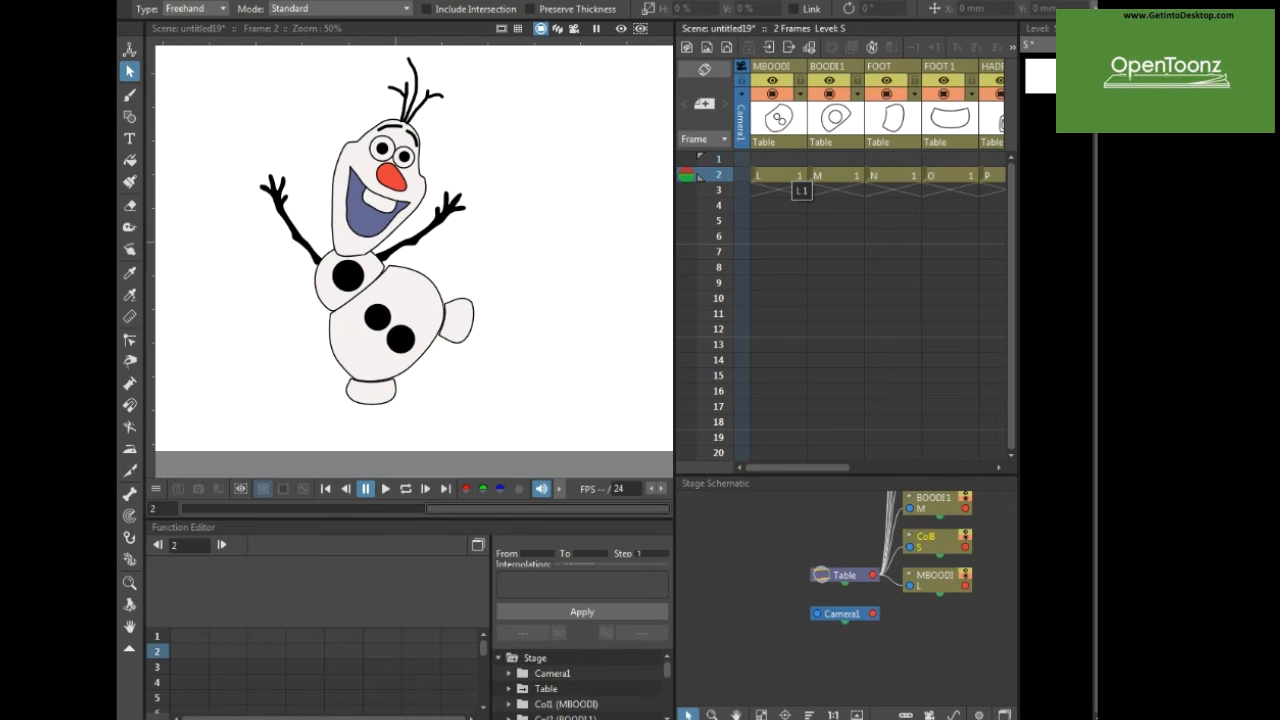
- Rotate the whole HADE head drawing about 19.4° so it stands upright, and move it up above the body
scroll(795, 182, right, 3)
click(905, 175)
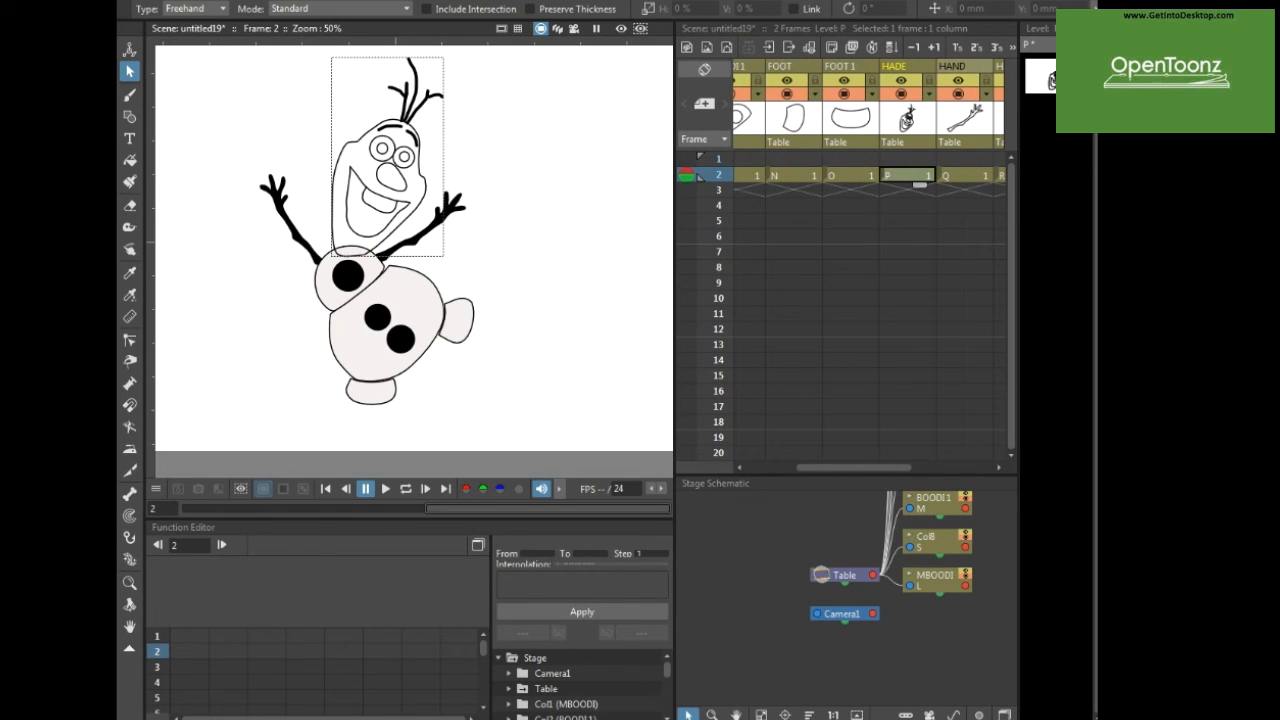
mouse_move(504, 143)
mouse_down()
mouse_move(415, 123)
mouse_move(326, 145)
mouse_move(293, 175)
mouse_move(265, 277)
mouse_move(373, 410)
mouse_move(498, 376)
mouse_move(509, 280)
mouse_move(482, 170)
mouse_move(482, 136)
mouse_up()
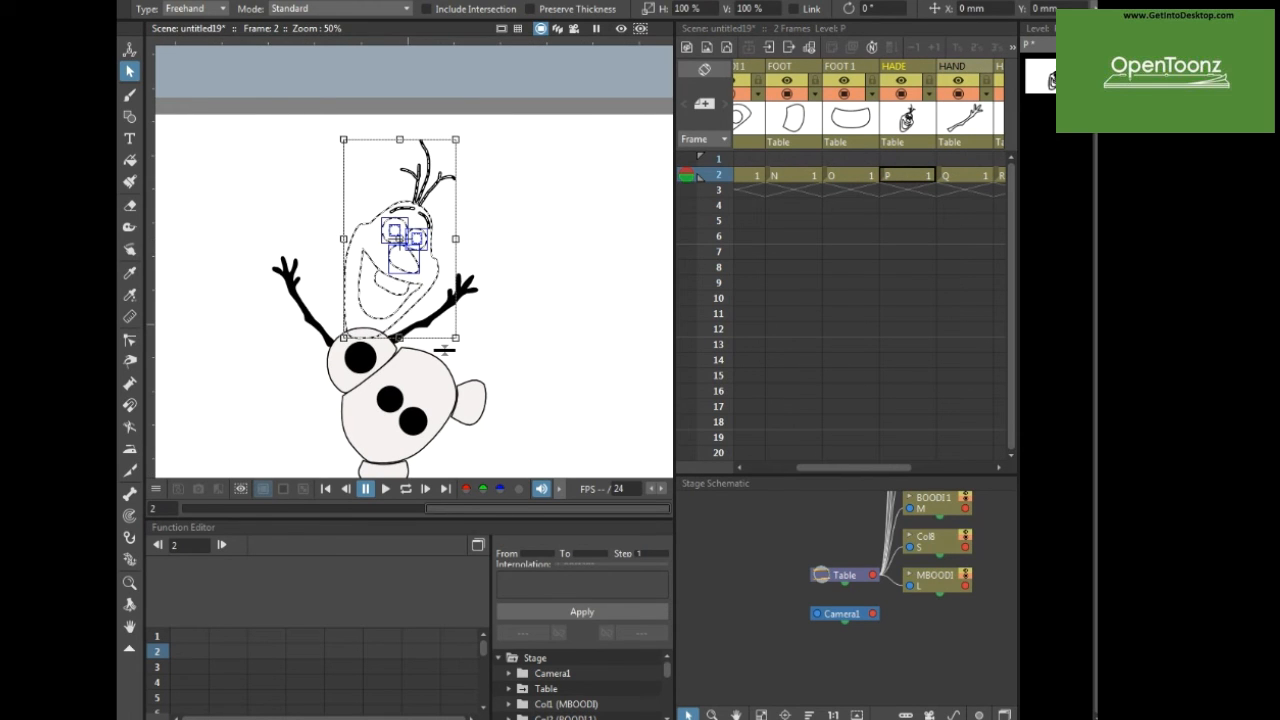
drag(443, 349, 422, 107)
key(ctrl+z)
mouse_move(400, 300)
mouse_down()
mouse_move(395, 190)
mouse_move(396, 291)
mouse_up()
drag(396, 233, 387, 203)
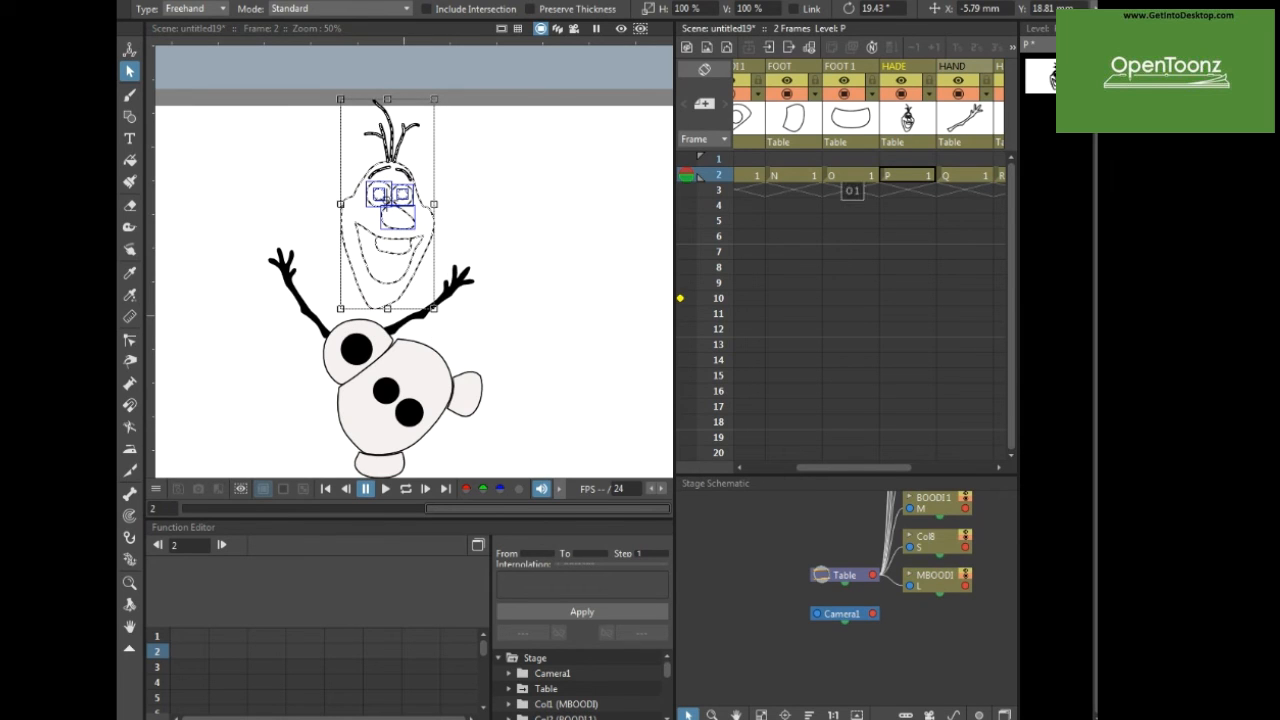
- Rotate the MBOODI lower body with its two buttons about -38.3° so it sits upright
drag(842, 180, 944, 178)
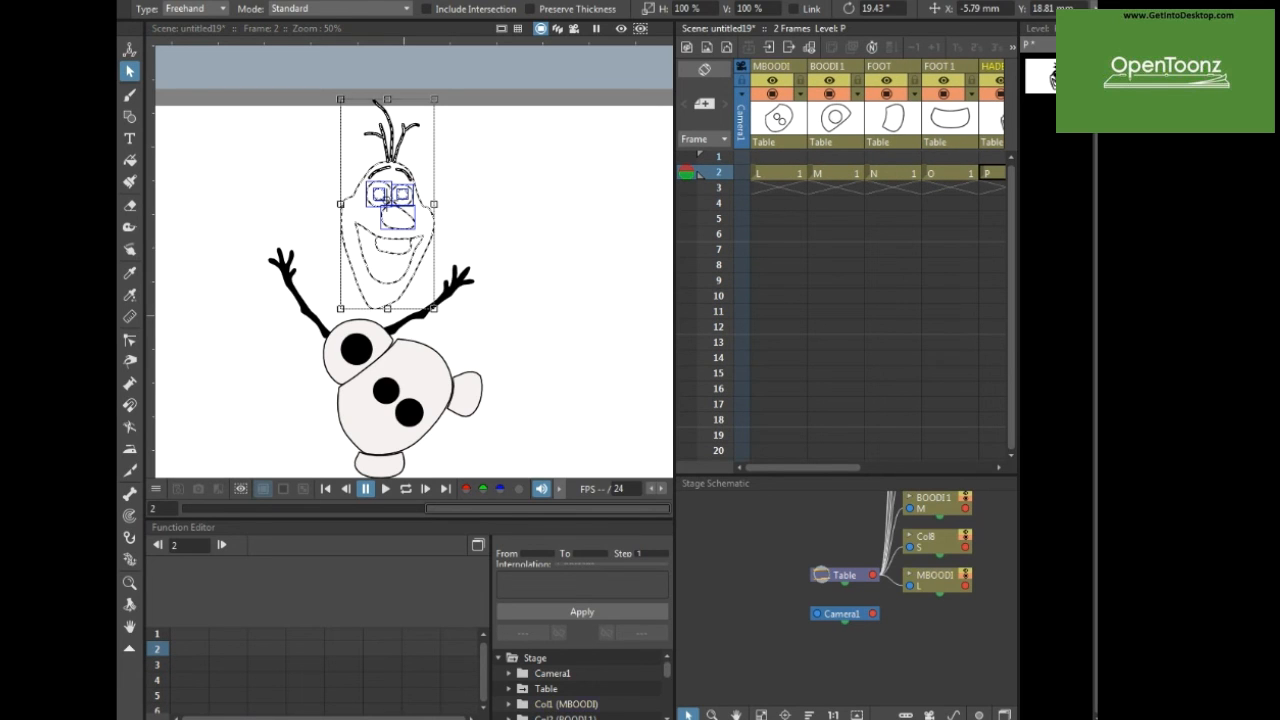
click(781, 174)
mouse_move(482, 332)
mouse_down()
mouse_move(449, 318)
mouse_move(308, 353)
mouse_move(292, 405)
mouse_move(330, 450)
mouse_move(455, 448)
mouse_move(480, 415)
mouse_move(482, 330)
mouse_up()
drag(441, 465, 389, 479)
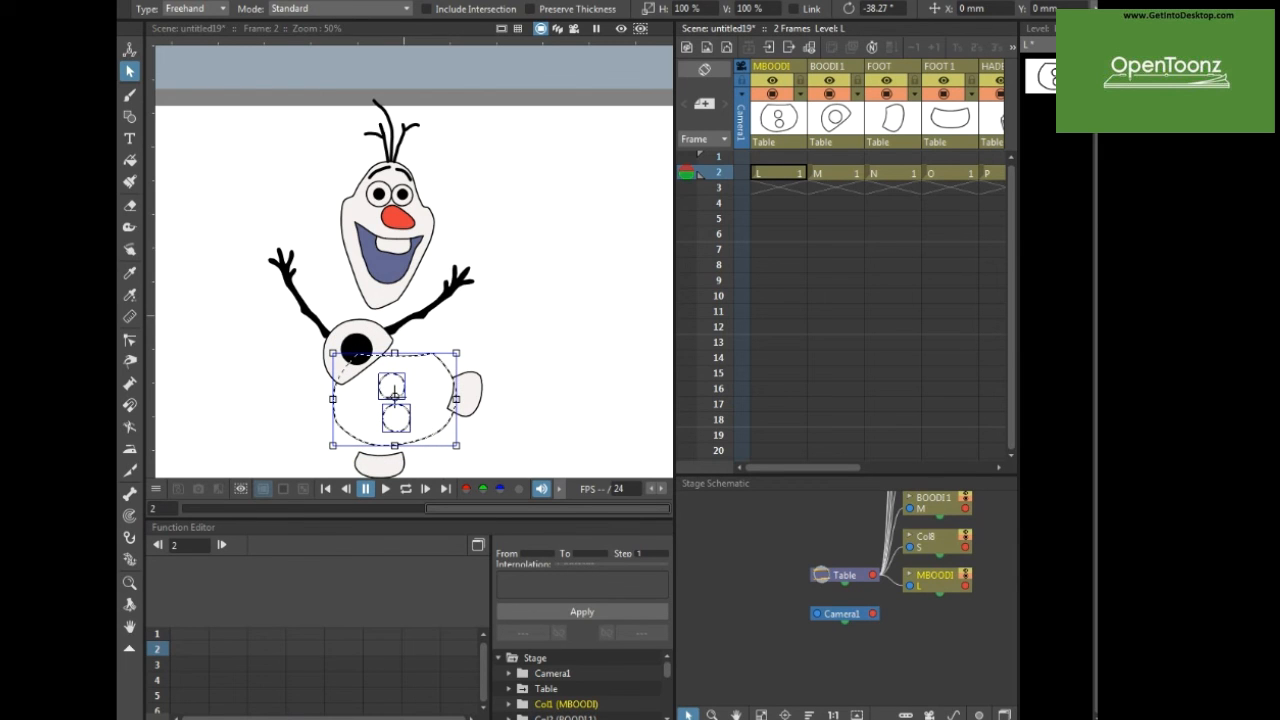
- Rotate the BOODI1 middle body about -35.5° and move it about 23.6 mm by 10.1 mm onto the lower body
click(835, 173)
mouse_move(436, 316)
mouse_down()
mouse_move(326, 304)
mouse_move(301, 377)
mouse_move(419, 398)
mouse_move(436, 316)
mouse_up()
drag(395, 390, 368, 403)
mouse_move(357, 348)
mouse_down()
mouse_move(405, 338)
mouse_move(396, 333)
mouse_up()
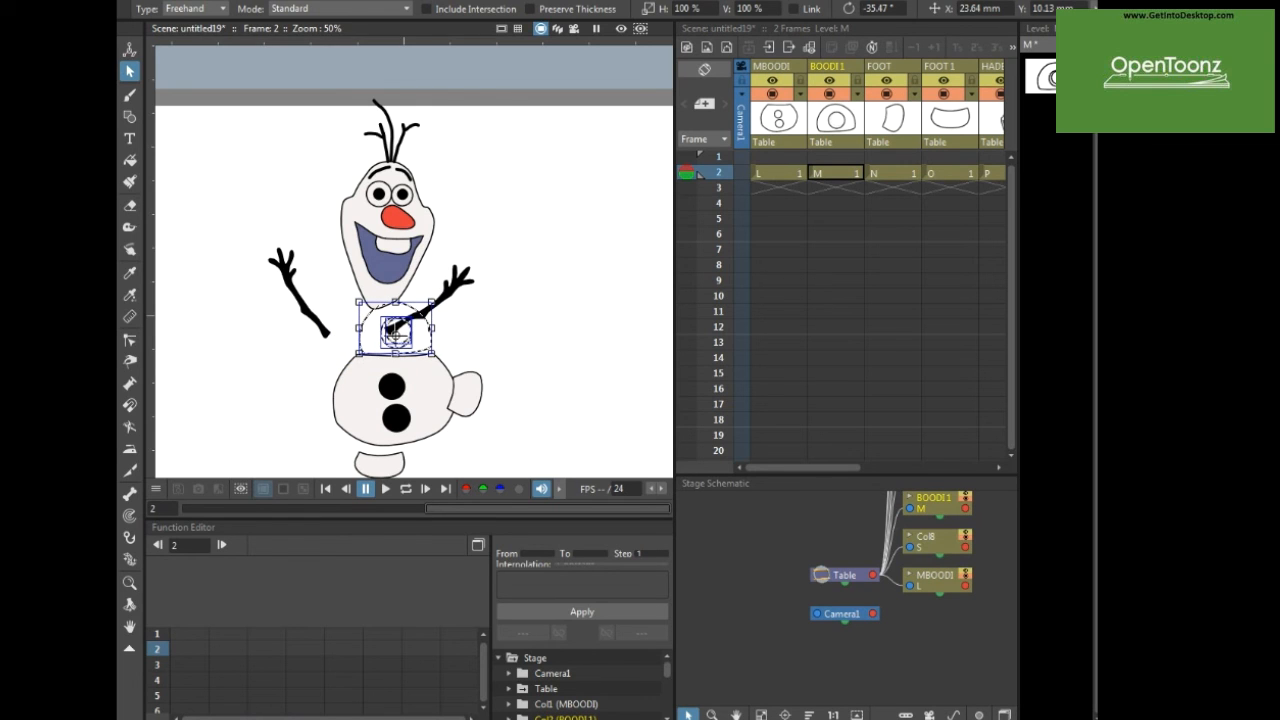
- Rotate the FOOT drawing about -63.7° and place it beneath the right side of the lower body
click(890, 173)
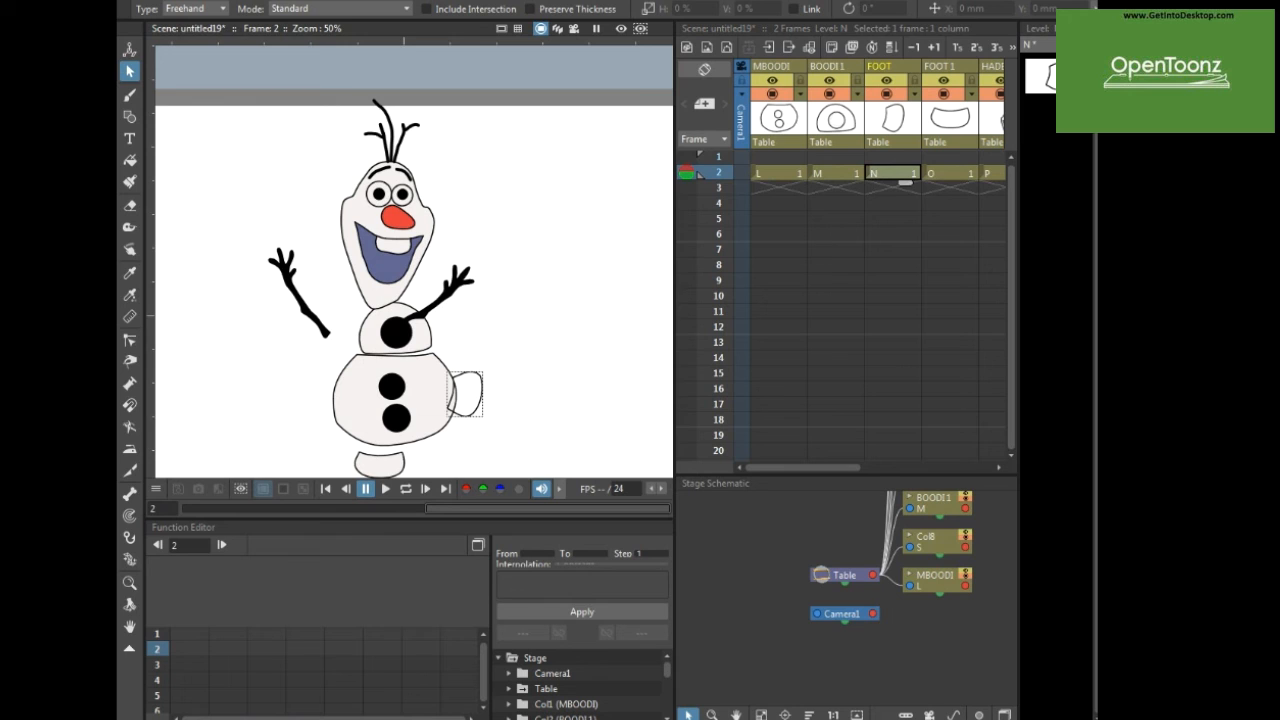
click(470, 418)
mouse_move(470, 428)
mouse_down()
mouse_move(433, 407)
mouse_move(441, 452)
mouse_move(465, 425)
mouse_move(465, 453)
mouse_up()
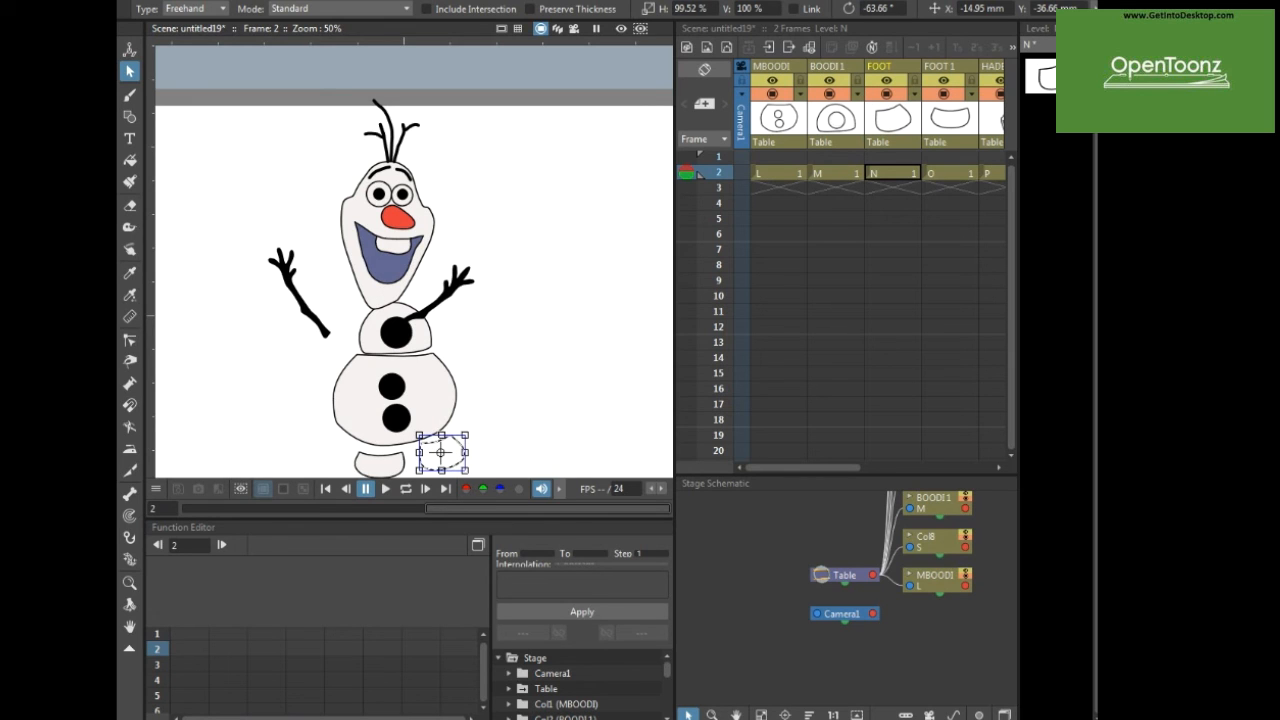
drag(441, 452, 438, 450)
- Rotate the FOOT1 drawing about -16° and move it about -9.7 mm by 3.4 mm beneath the lower body's left side
click(958, 175)
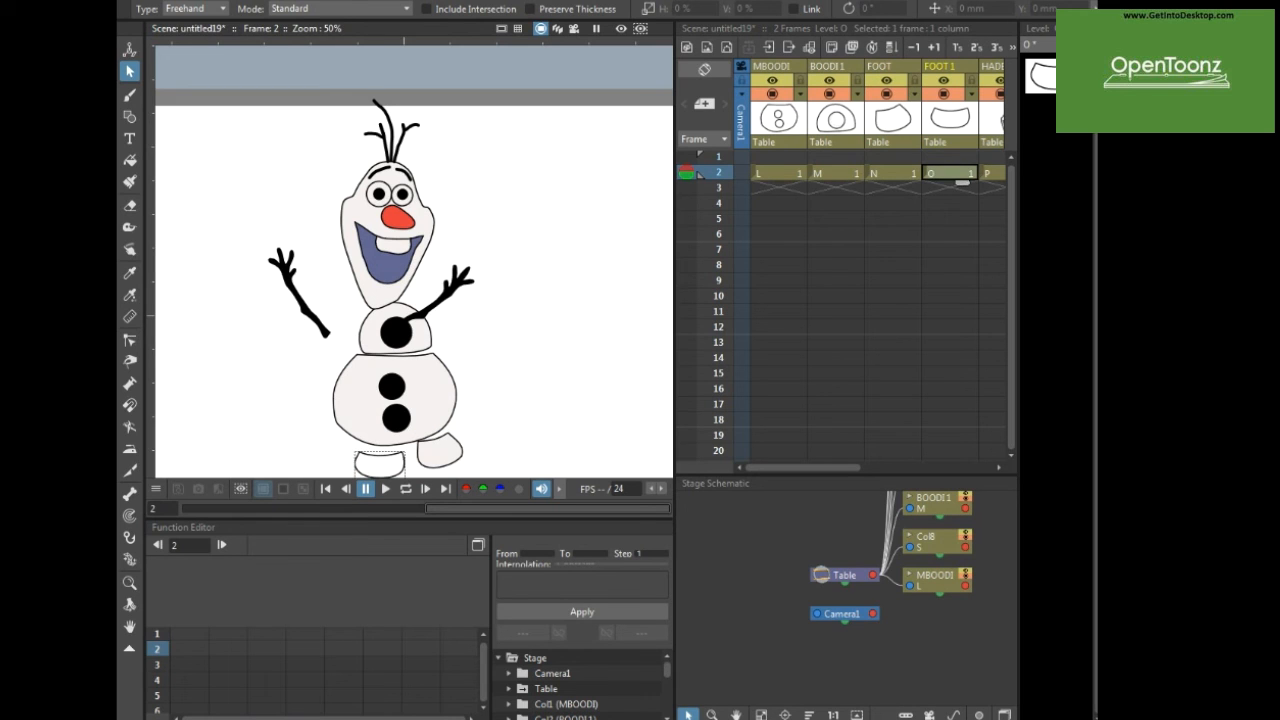
click(380, 464)
mouse_move(380, 464)
mouse_down()
mouse_move(364, 459)
mouse_move(397, 450)
mouse_up()
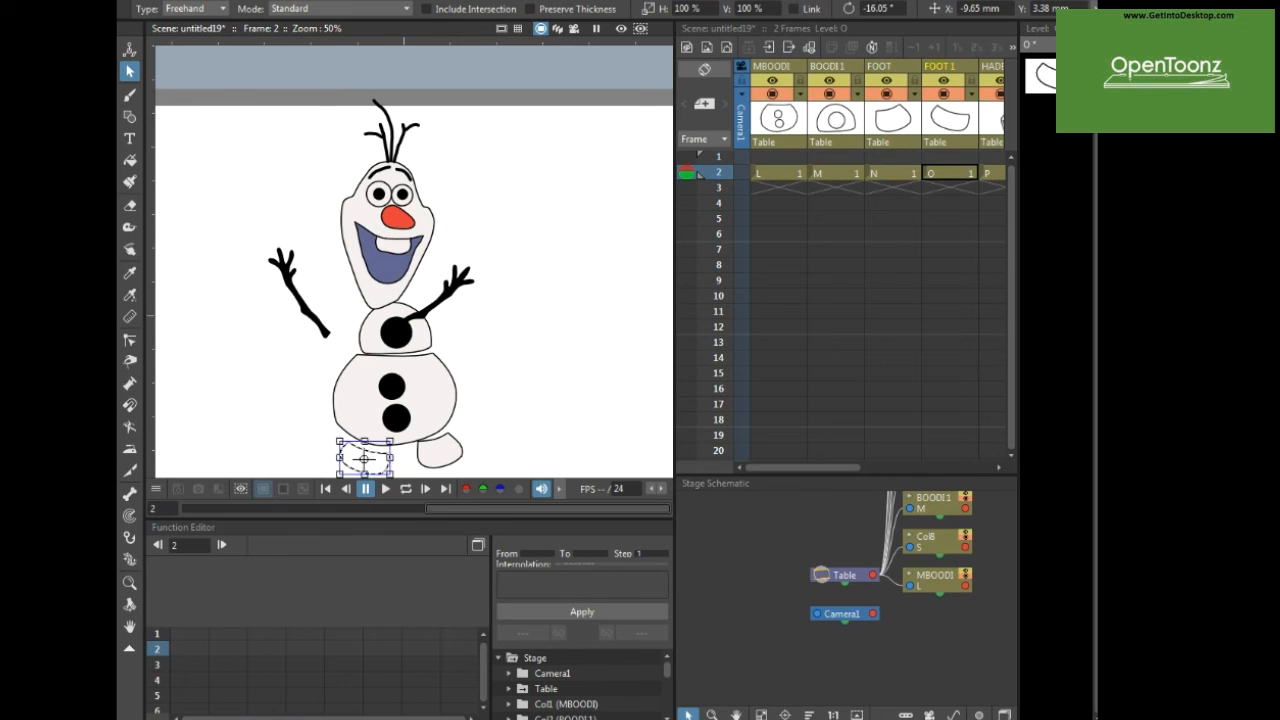
- Move the HAND arm about 25.1 mm by 5.8 mm so it meets the right edge of the middle body
drag(980, 68, 829, 70)
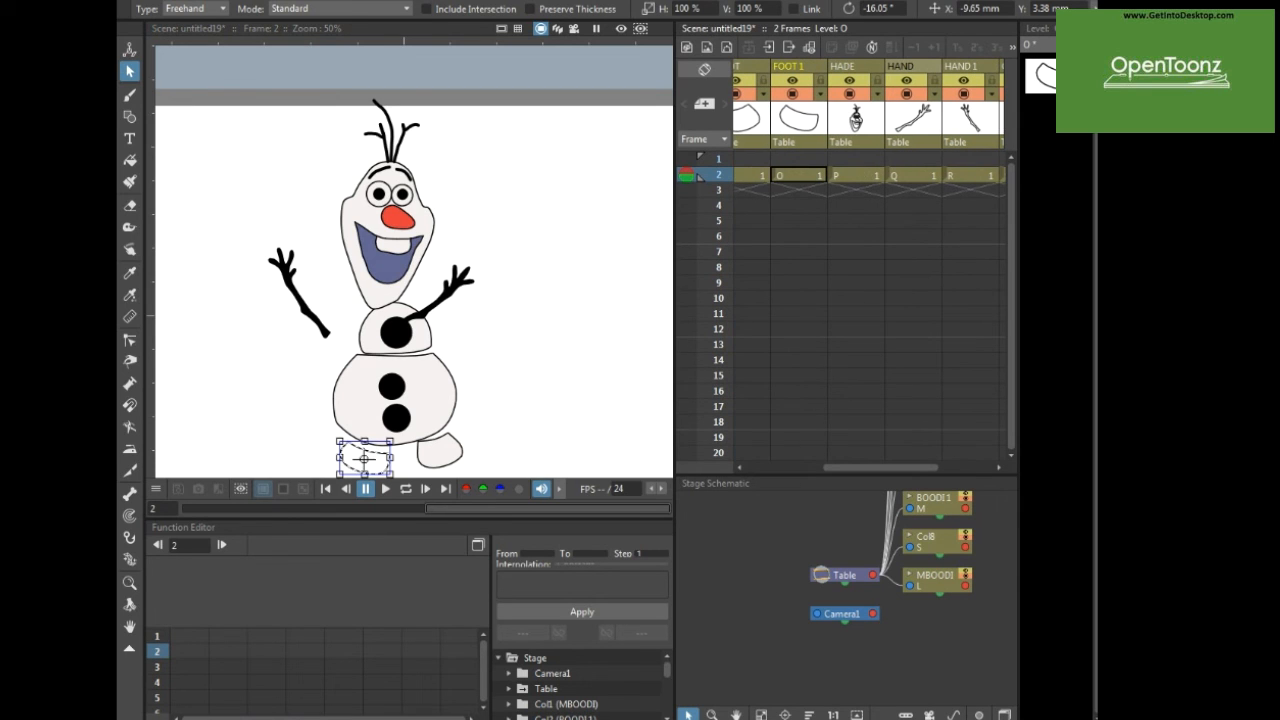
click(912, 176)
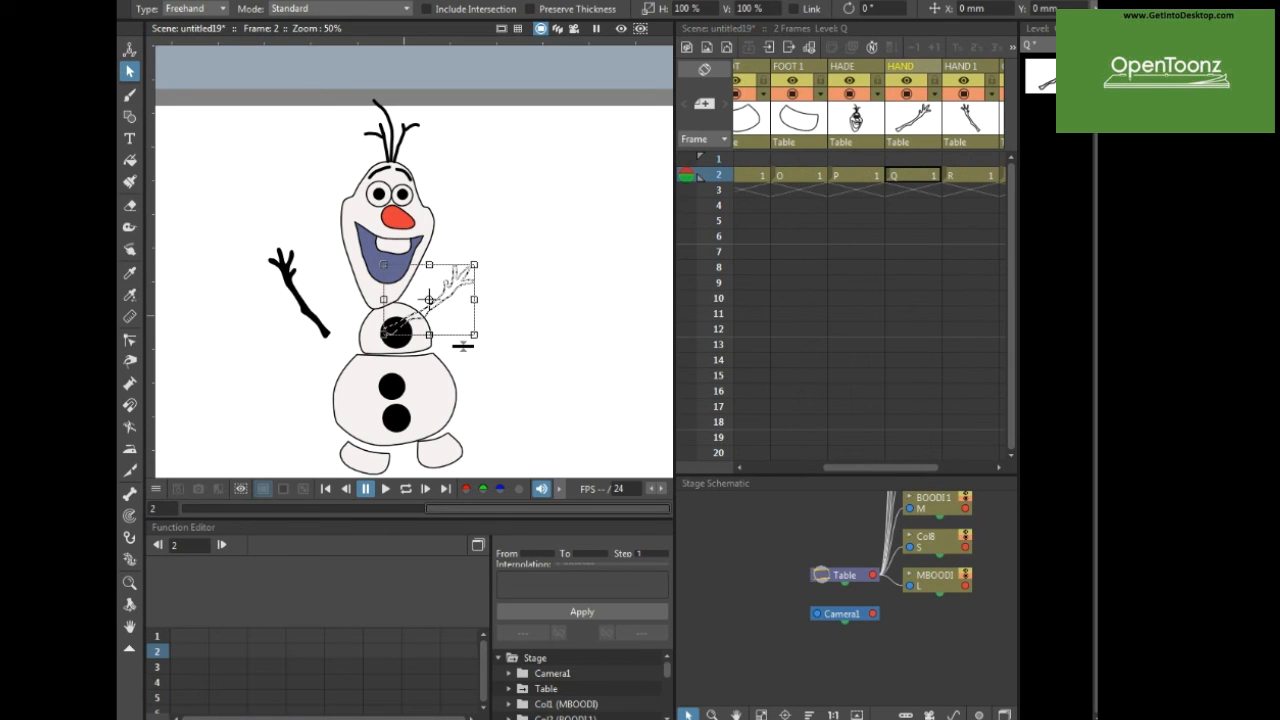
drag(463, 346, 503, 337)
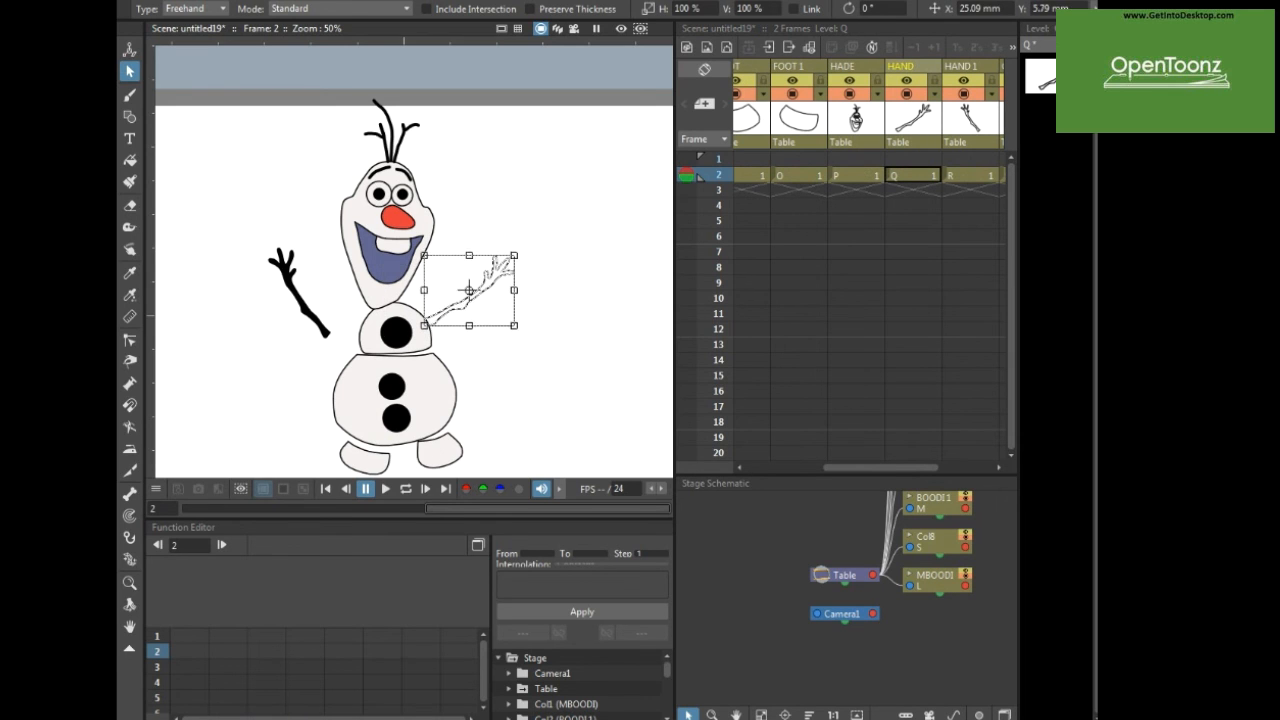
- Rotate the HAND1 arm about 28.8° around its shoulder end and attach it to the left edge of the middle body
click(972, 176)
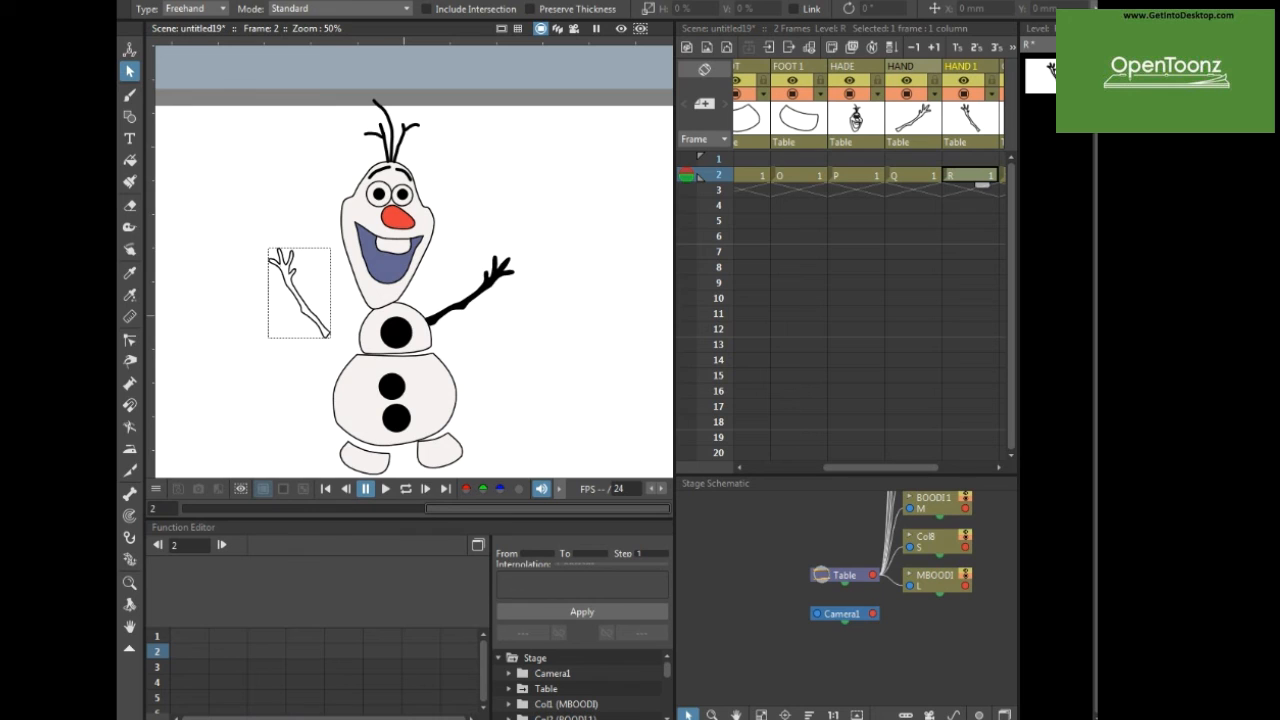
drag(298, 292, 328, 285)
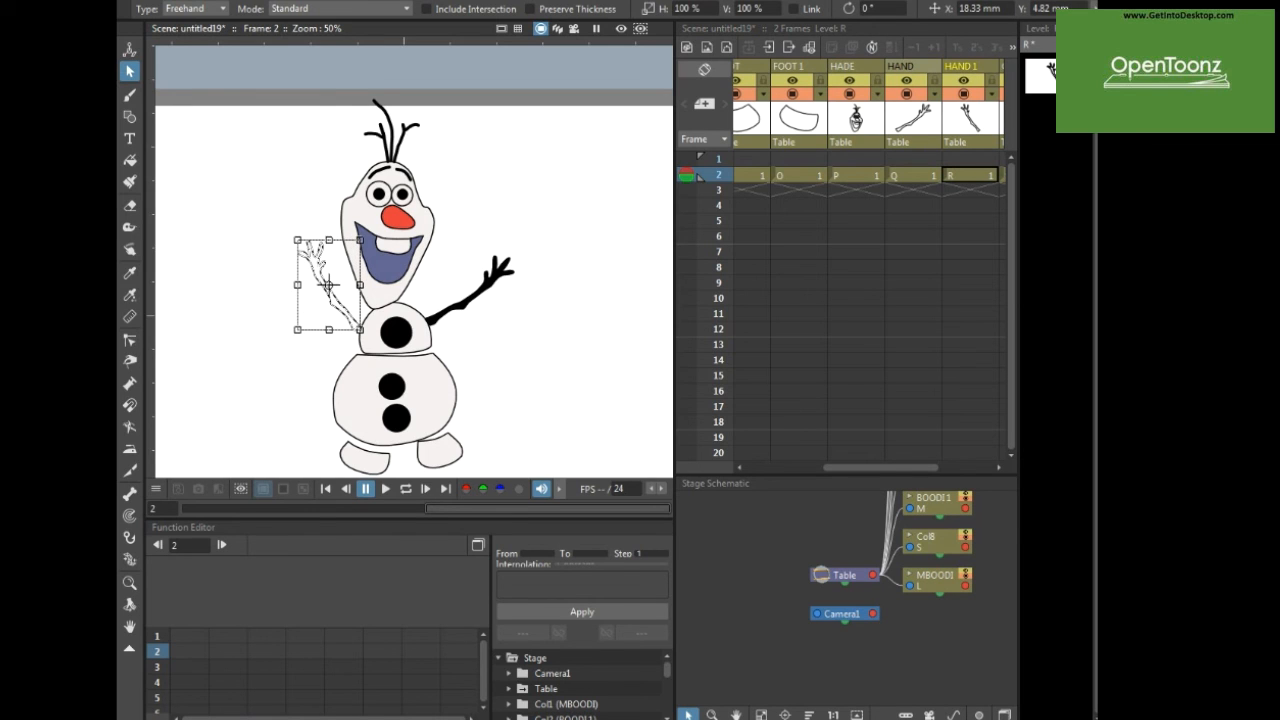
drag(328, 285, 327, 282)
scroll(327, 282, up, 3)
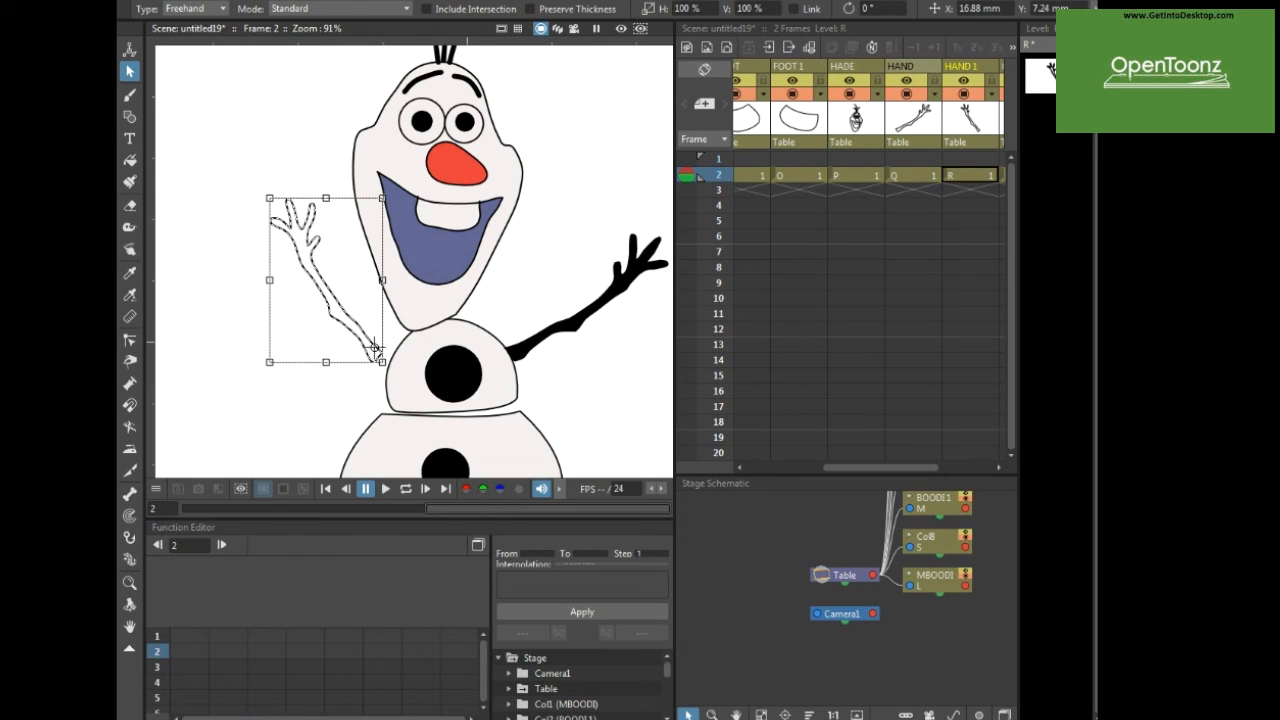
drag(268, 196, 208, 267)
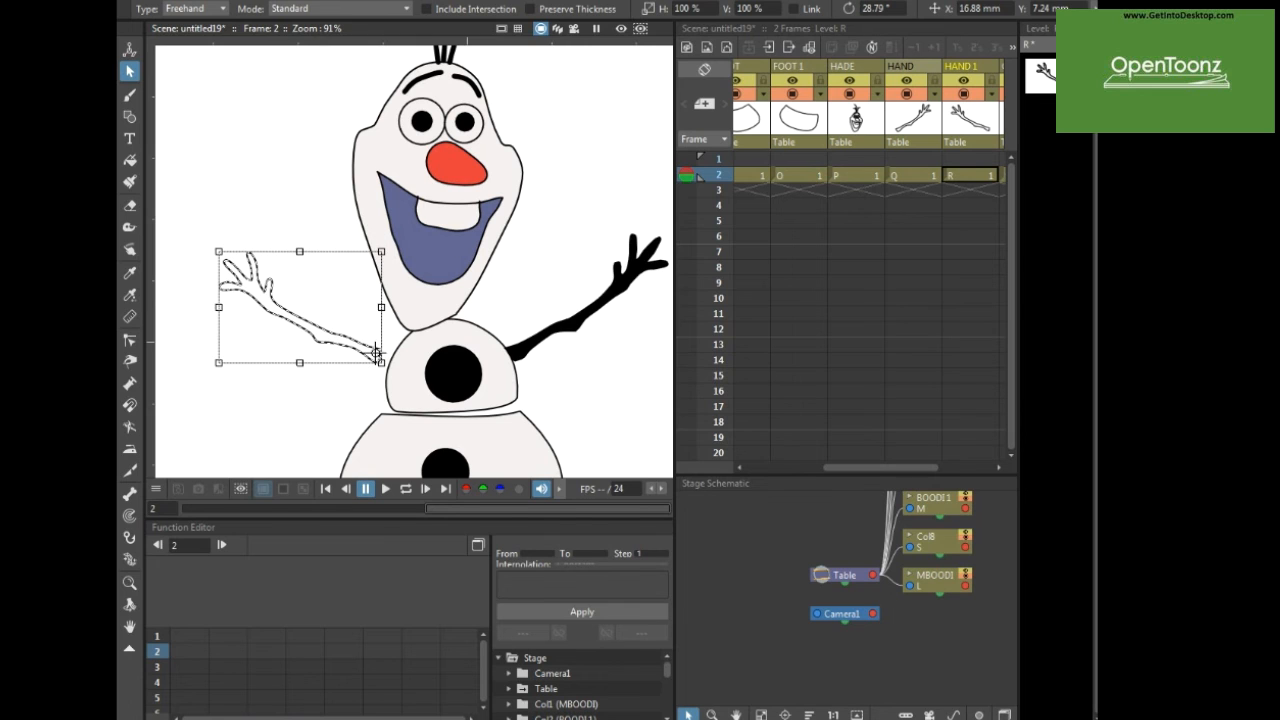
drag(376, 353, 389, 358)
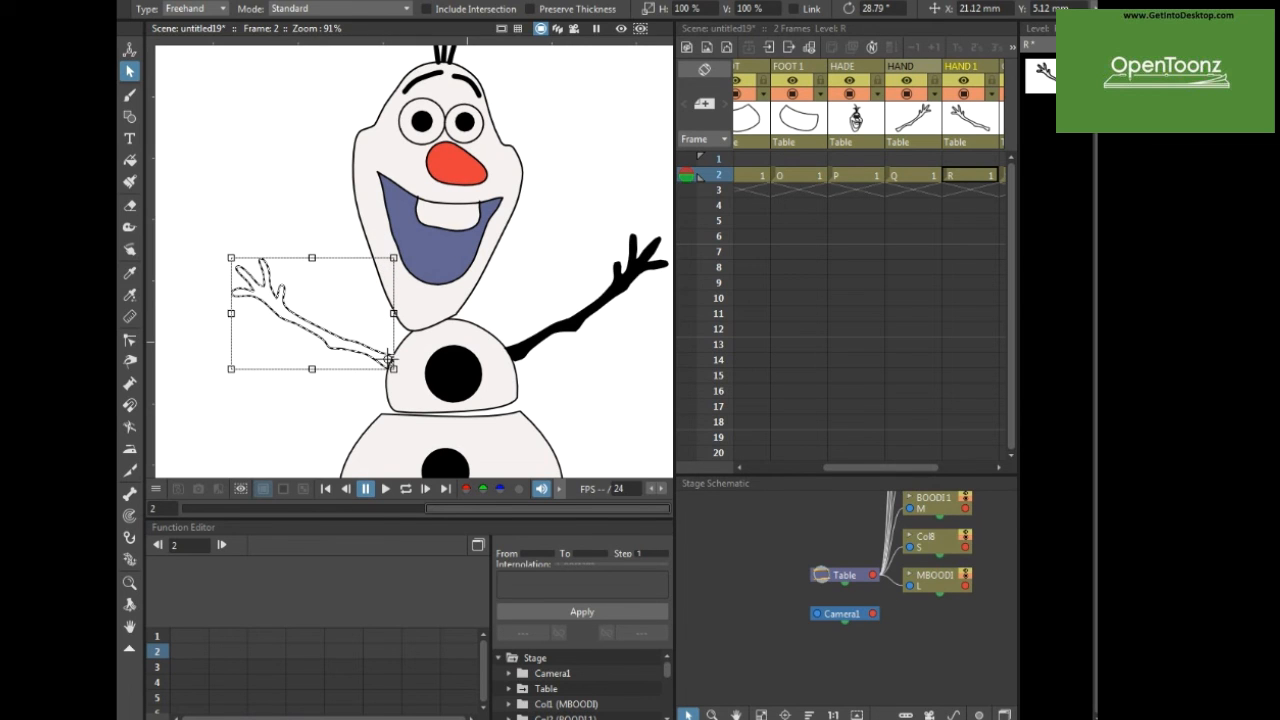
- Move the HADE head about 9.8 mm by 1.8 mm so it is centred over the middle body
click(866, 177)
scroll(555, 282, down, 7)
mouse_move(553, 158)
mouse_down()
mouse_move(365, 183)
mouse_move(377, 318)
mouse_move(465, 377)
mouse_move(571, 300)
mouse_move(553, 158)
mouse_up()
drag(505, 218, 517, 216)
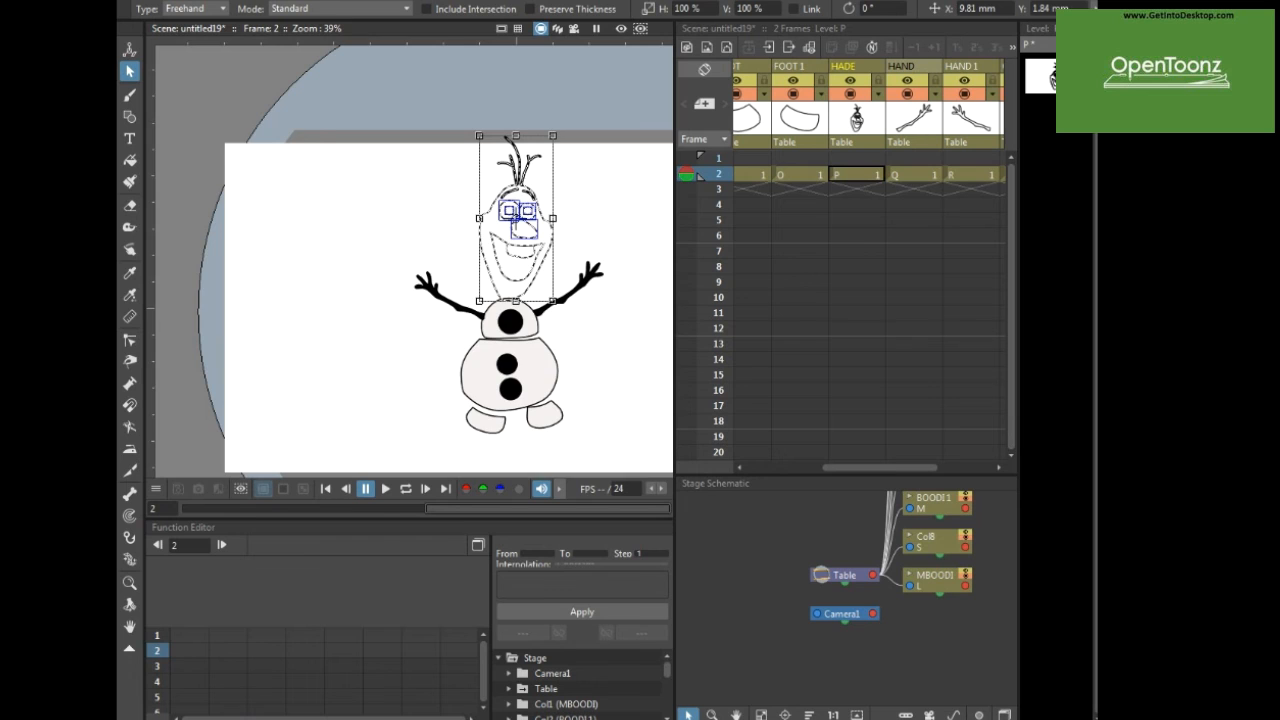
- Select the Col8 level's cell at frame 2
scroll(505, 137, down, 1)
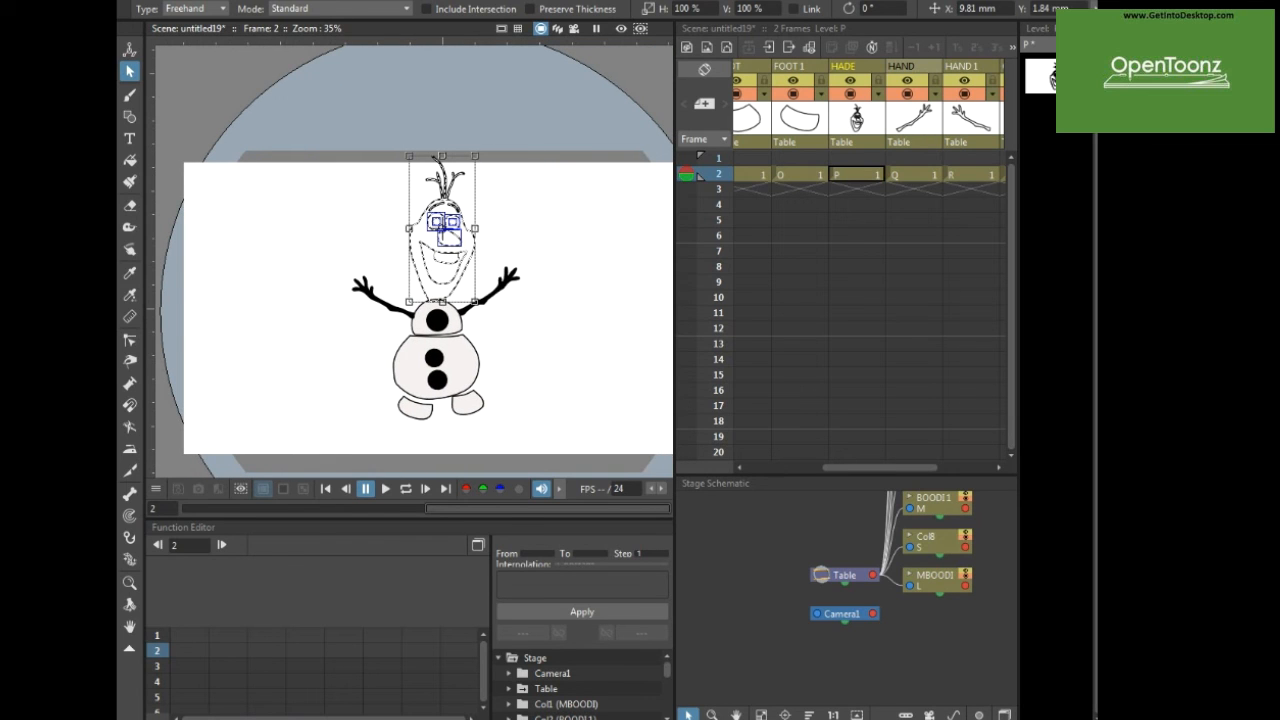
scroll(700, 175, right, 3)
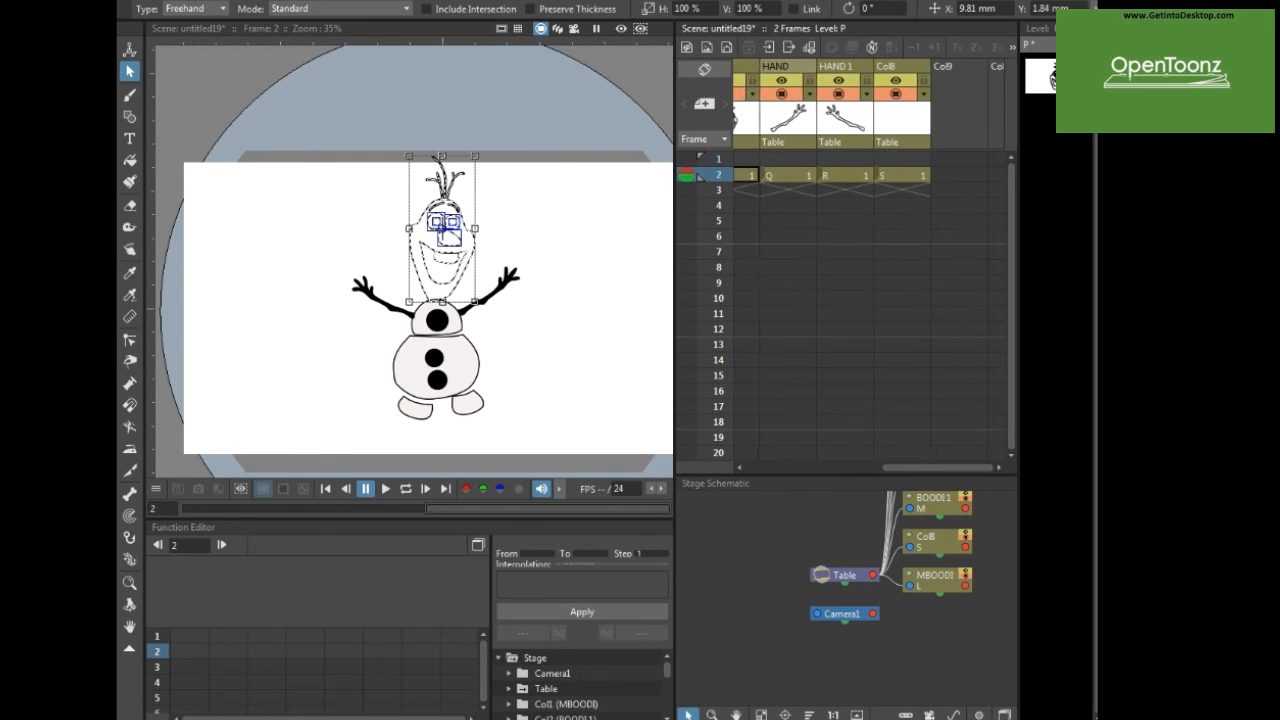
click(898, 175)
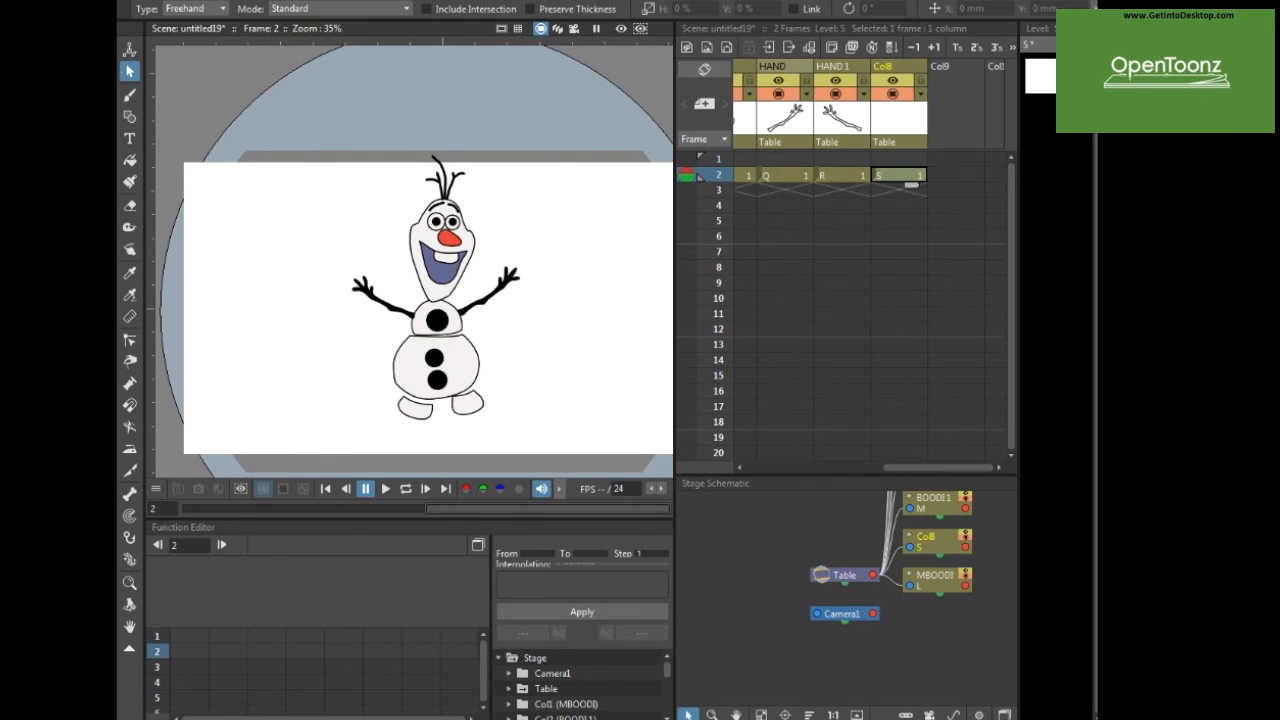